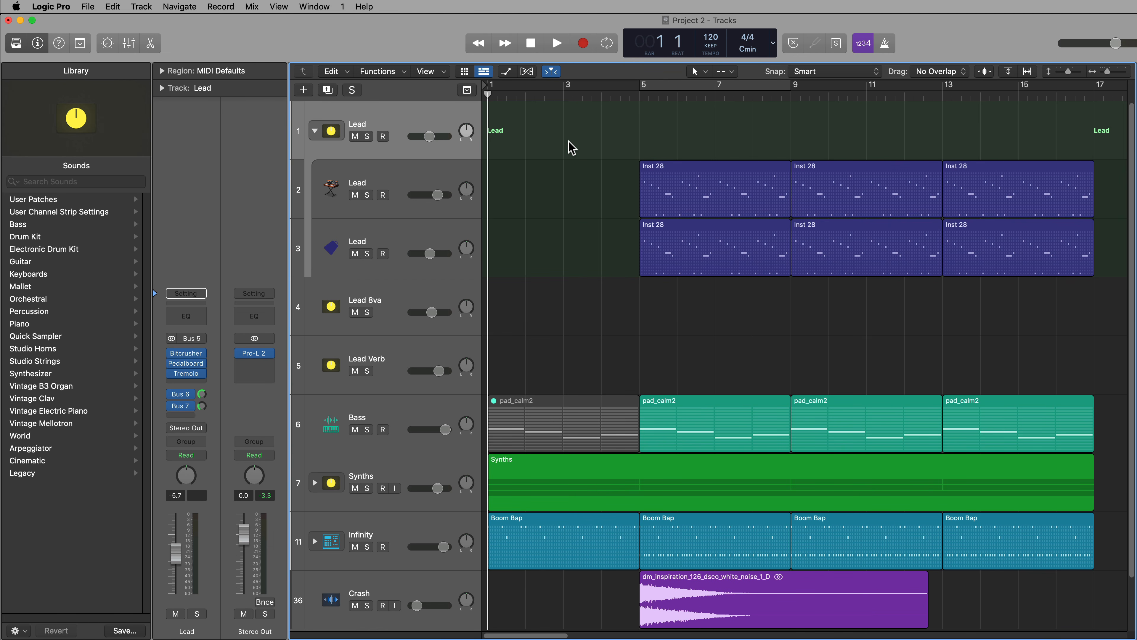
# Step: Play the full arrangement from bar 1 to hear all tracks together
pyautogui.press('space')
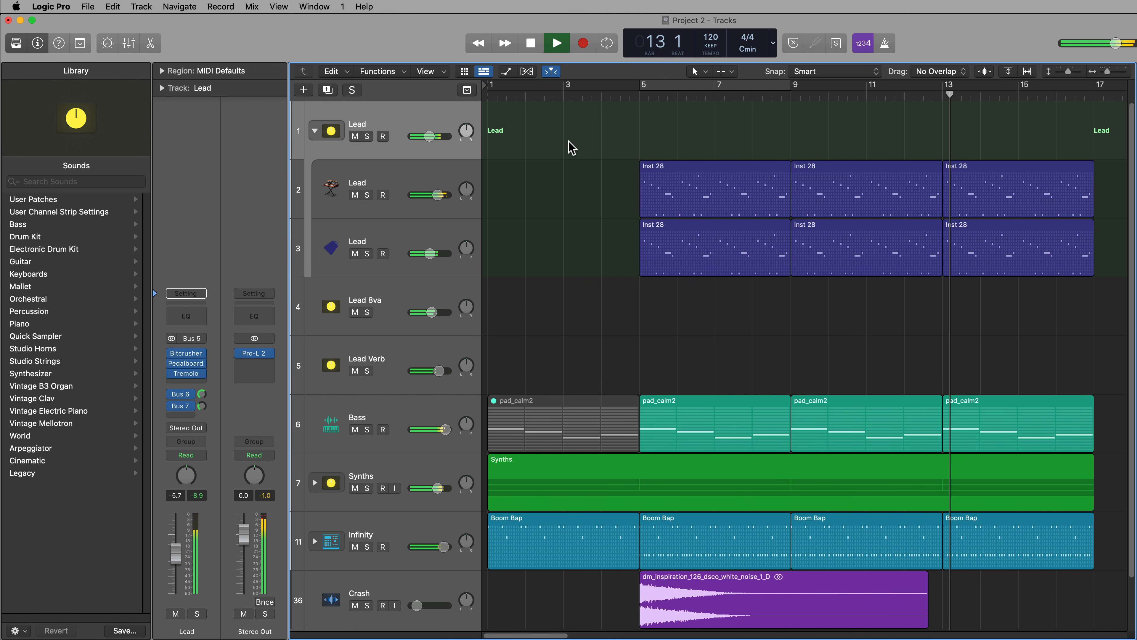
pyautogui.press('space')
# Step: Solo the Lead track stack, enable the cycle range over bars 5 to 9, and play the loop
pyautogui.press('s')
pyautogui.click(651, 88)
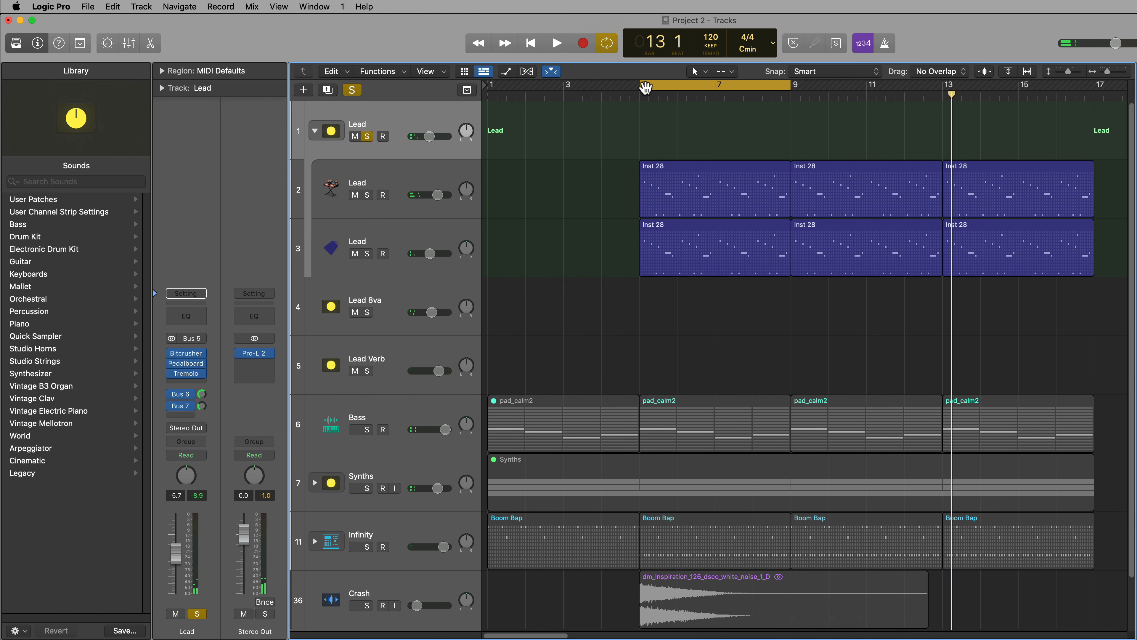
pyautogui.press('space')
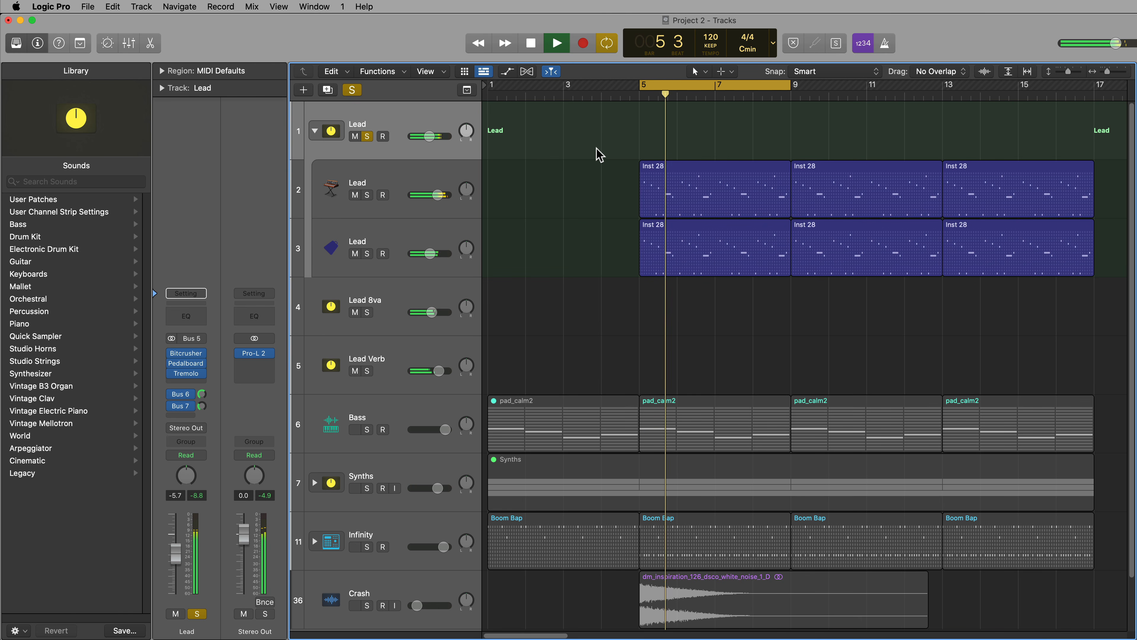
pyautogui.press('space')
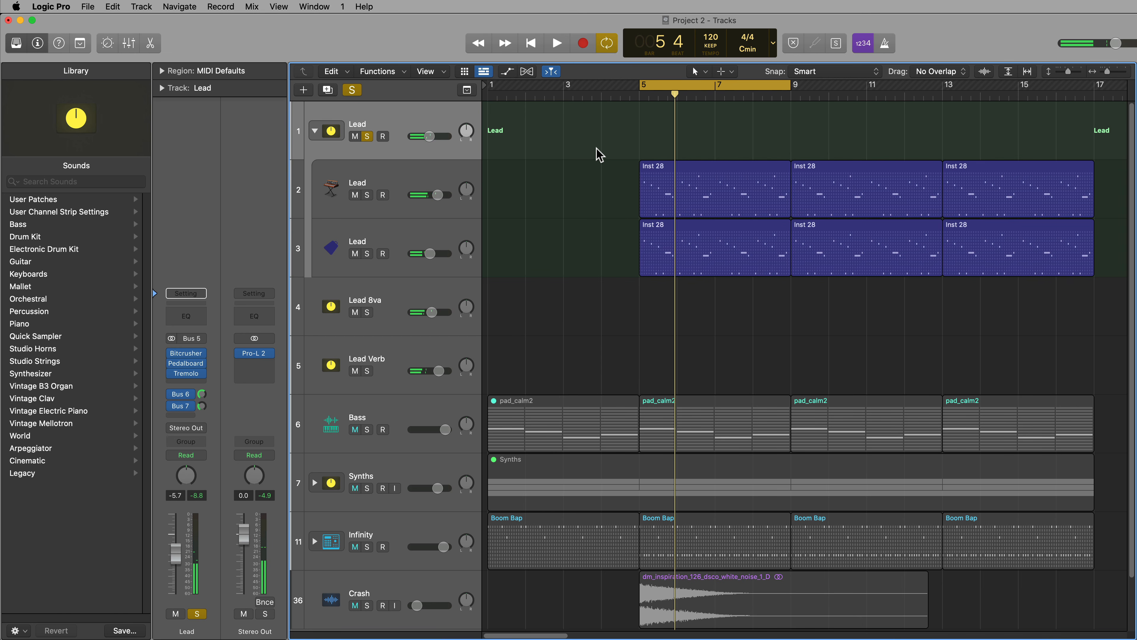
# Step: Examine the channel strips of the two Lead instrument tracks and the Lead 8va and Lead Verb tracks in turn
pyautogui.click(426, 182)
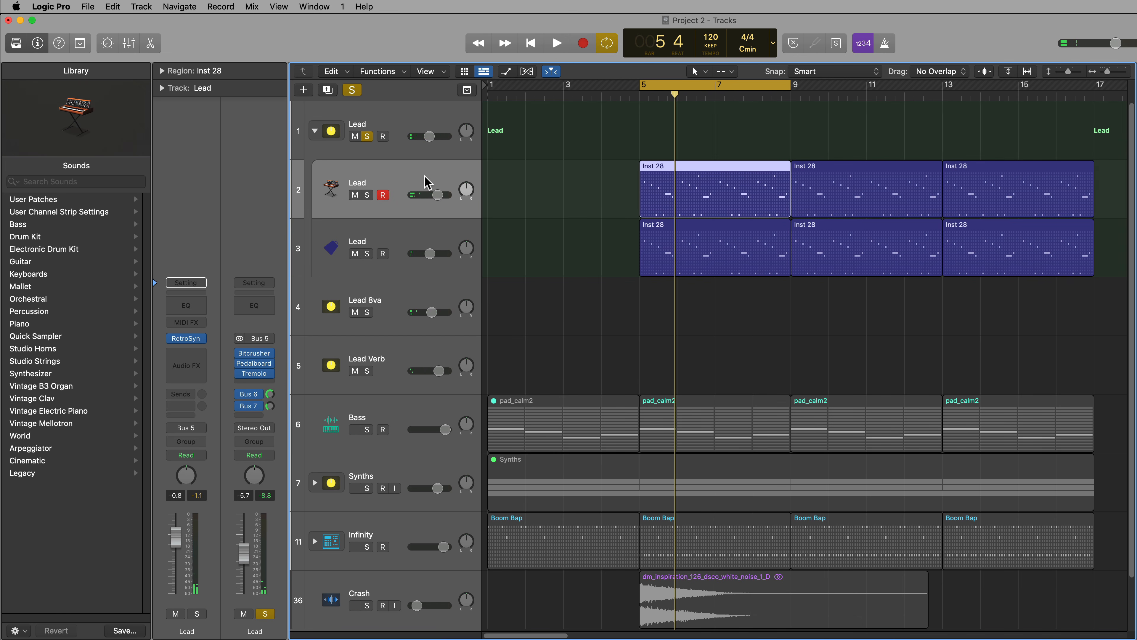
pyautogui.press('Down')
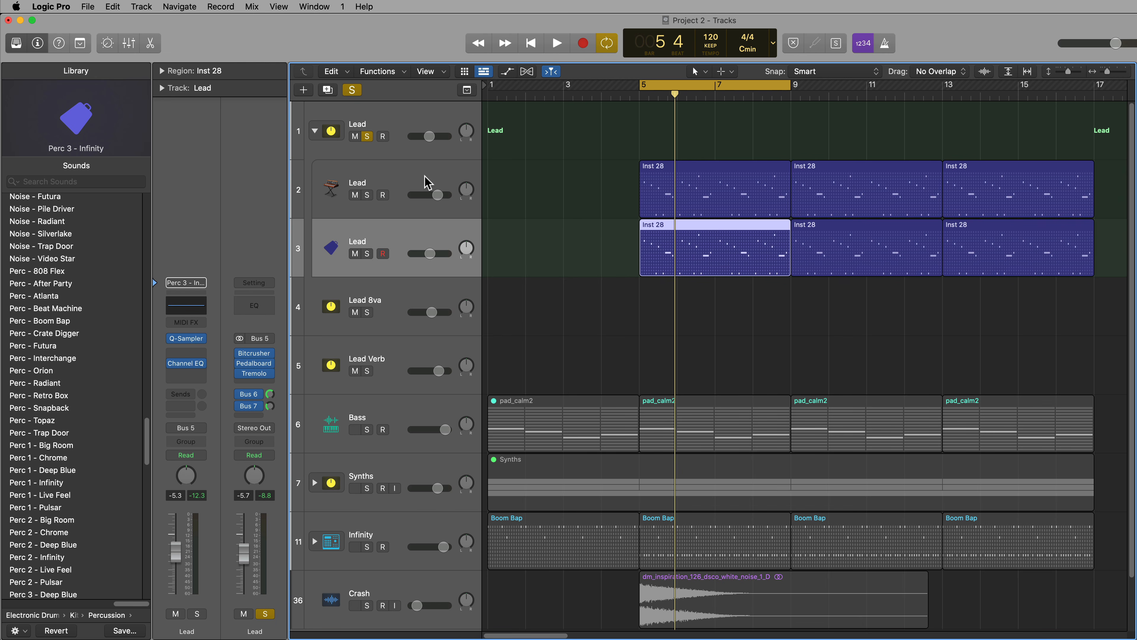
pyautogui.press('Down')
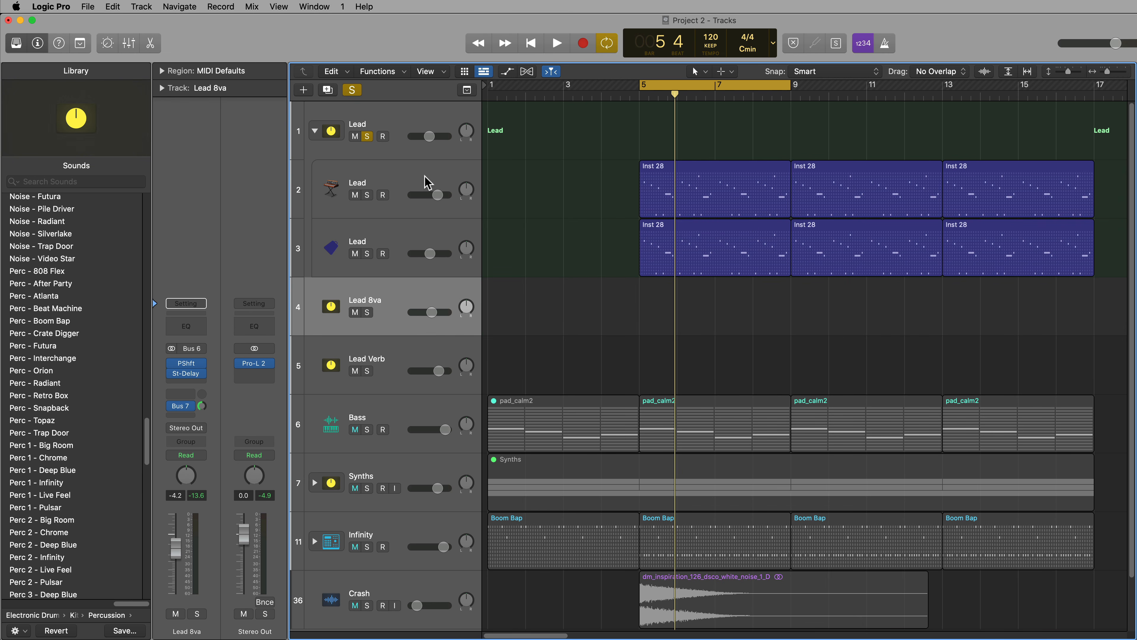
pyautogui.press('Down')
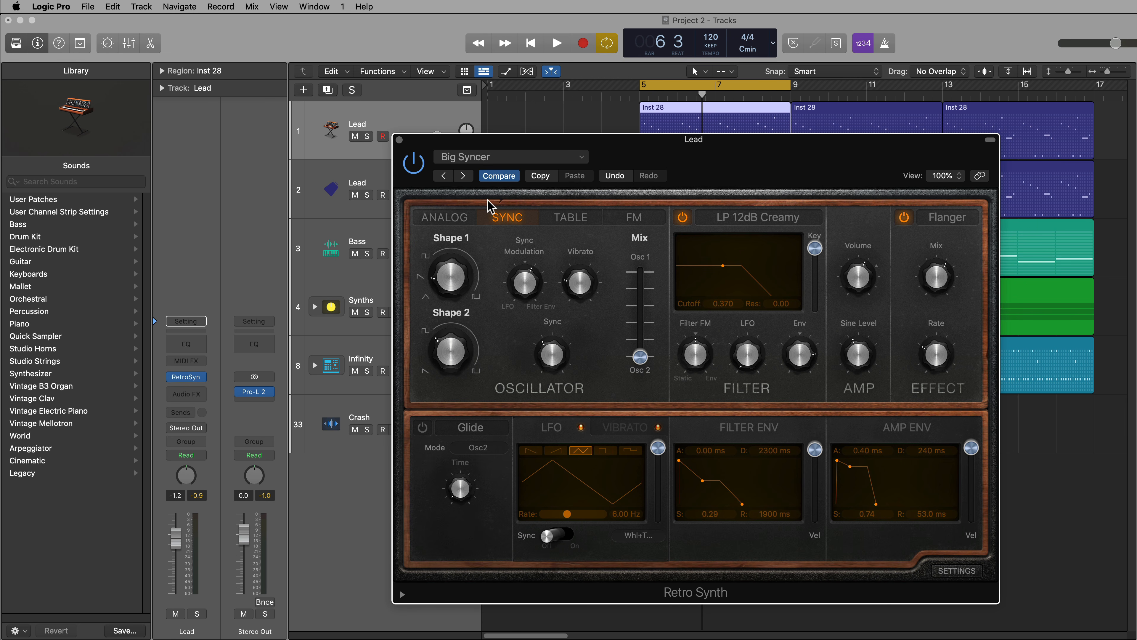
# Step: Audition the Retro Synth Lead track in solo with its first Inst 28 pattern open in the Step Sequencer
pyautogui.click(399, 139)
pyautogui.click(525, 145)
pyautogui.click(367, 136)
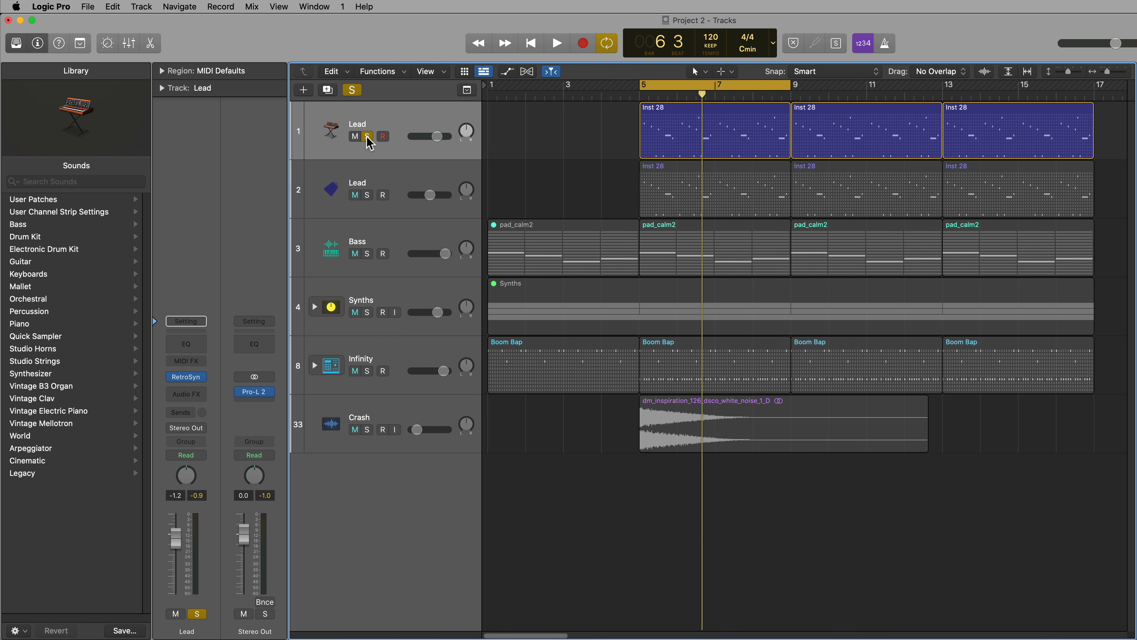
pyautogui.click(744, 140)
pyautogui.doubleClick(736, 127)
pyautogui.press('space')
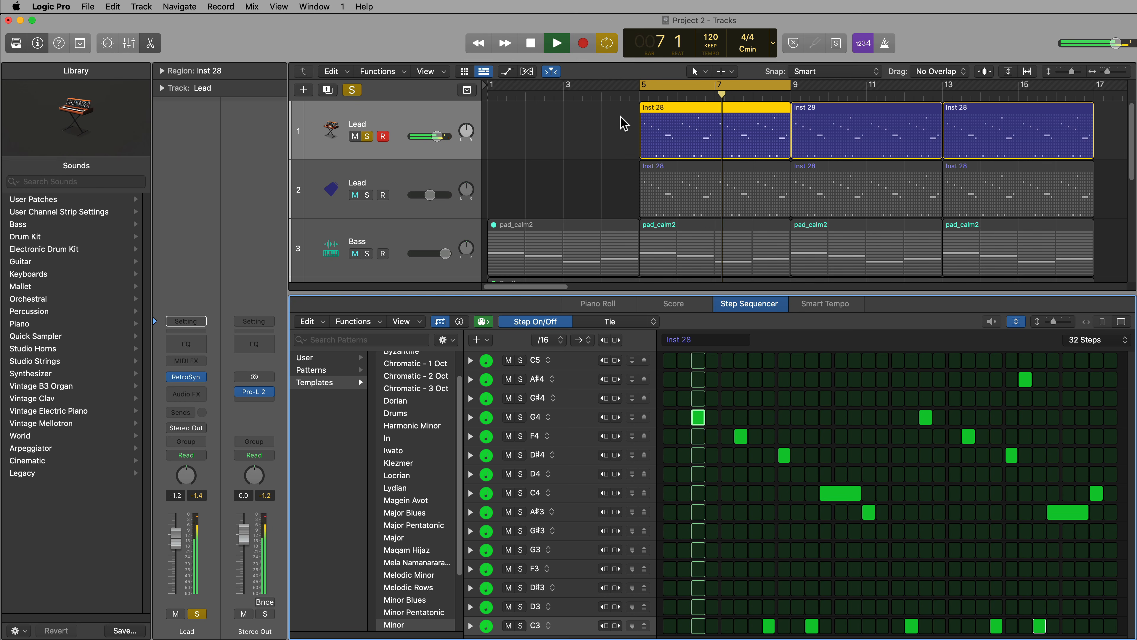
pyautogui.press('space')
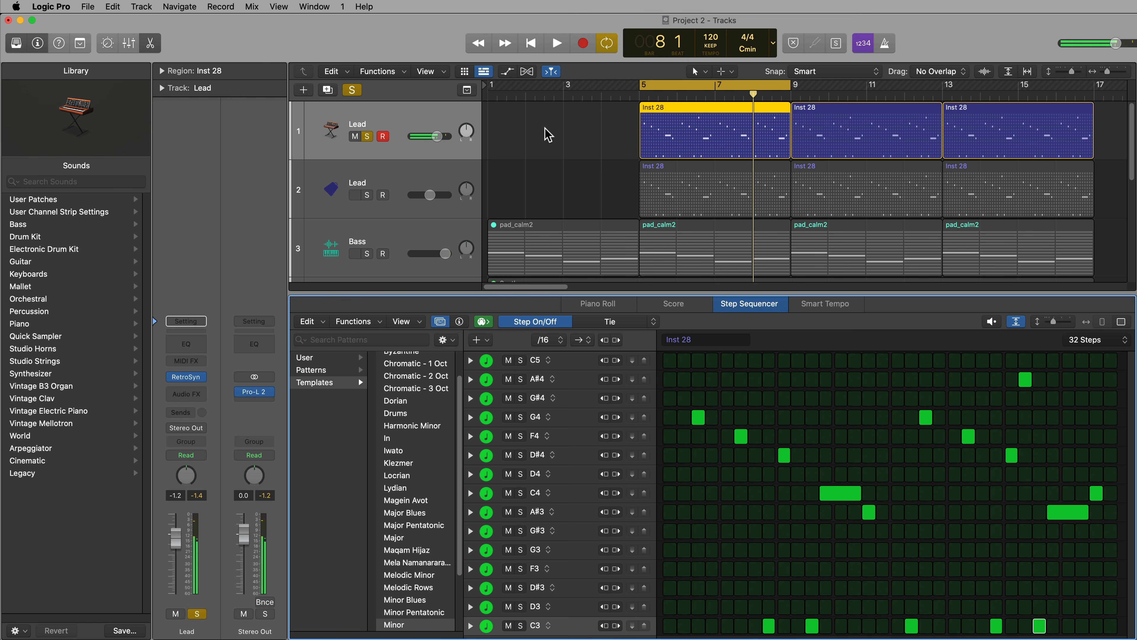
pyautogui.click(368, 136)
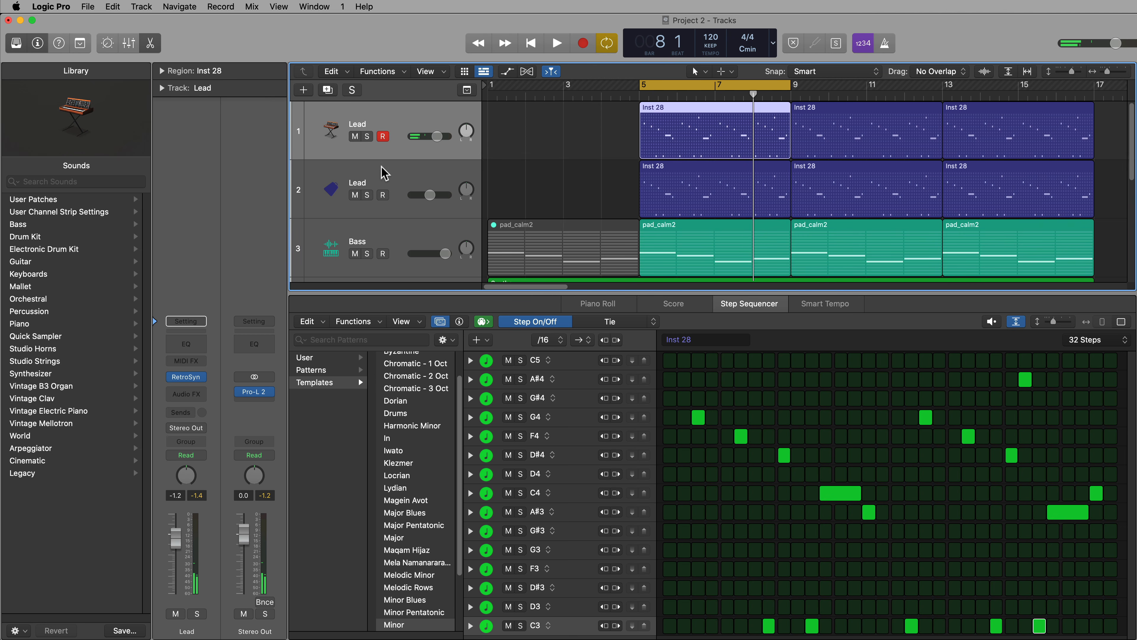
# Step: Examine the second Lead track's Quick Sampler instrument and its Perc 3 - Infinity patch in the Library
pyautogui.click(380, 179)
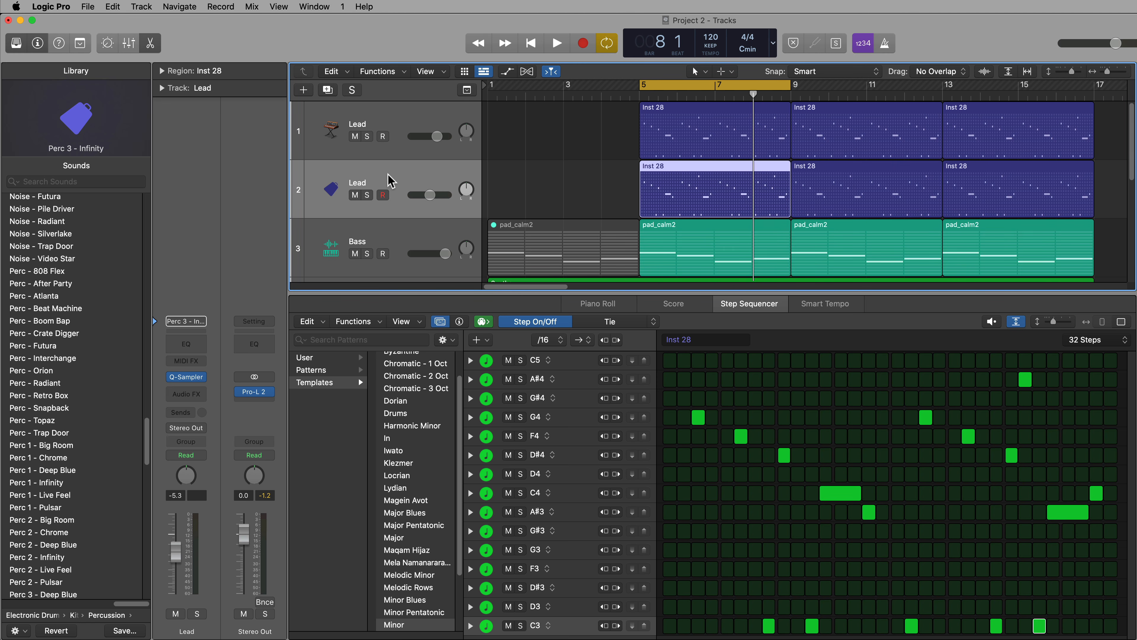
pyautogui.click(186, 377)
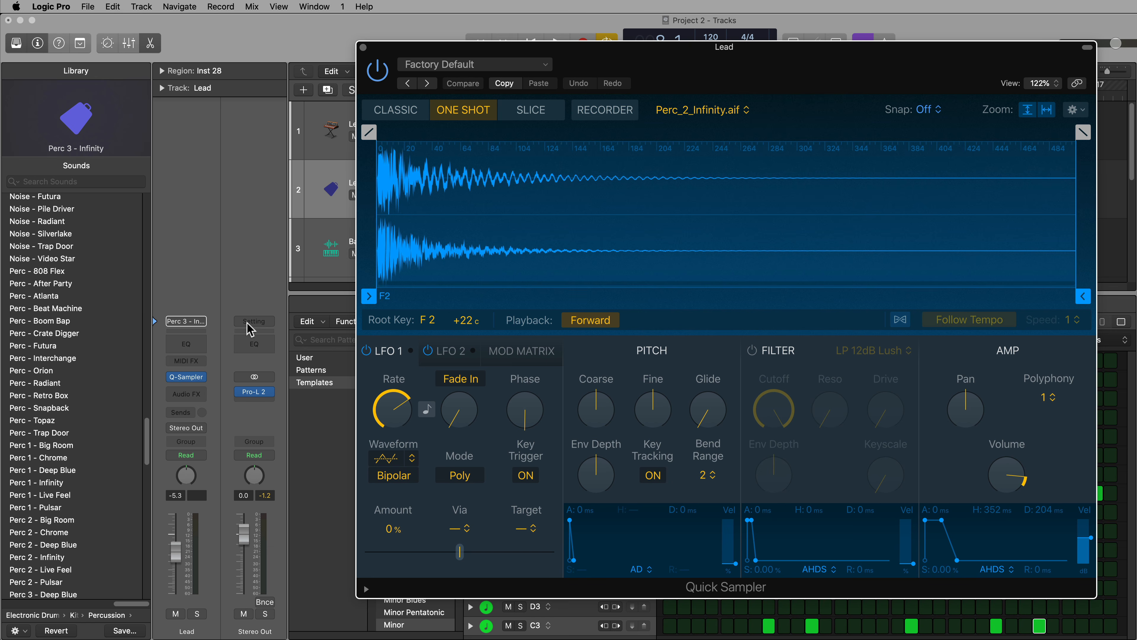
pyautogui.moveTo(145, 432); pyautogui.dragTo(149, 466)
pyautogui.moveTo(94, 395); pyautogui.dragTo(24, 405)
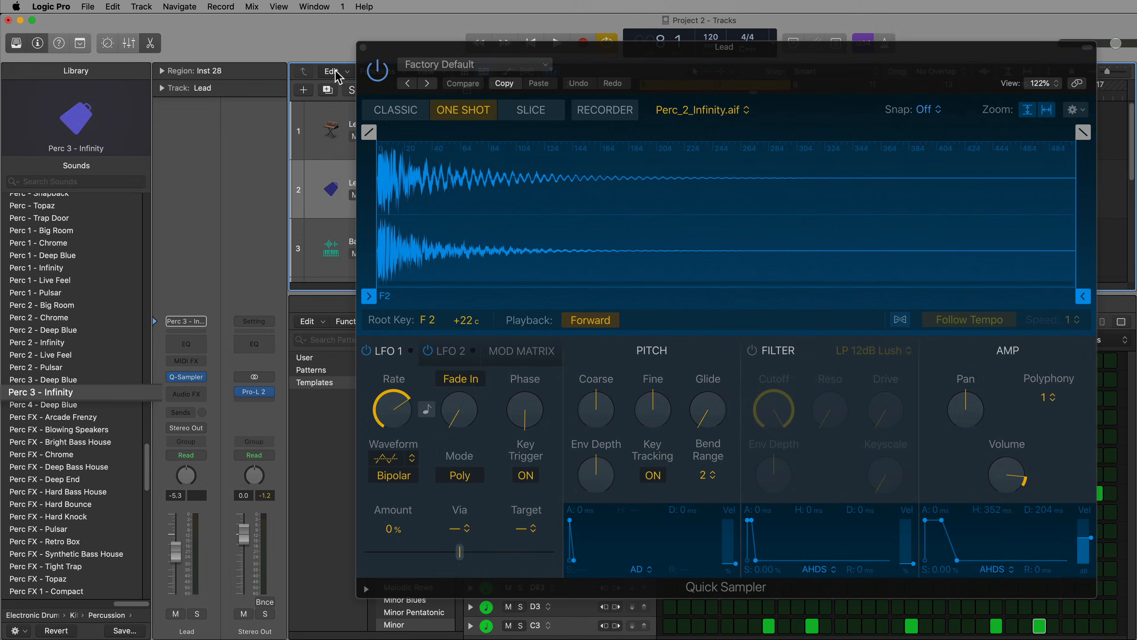
pyautogui.click(363, 48)
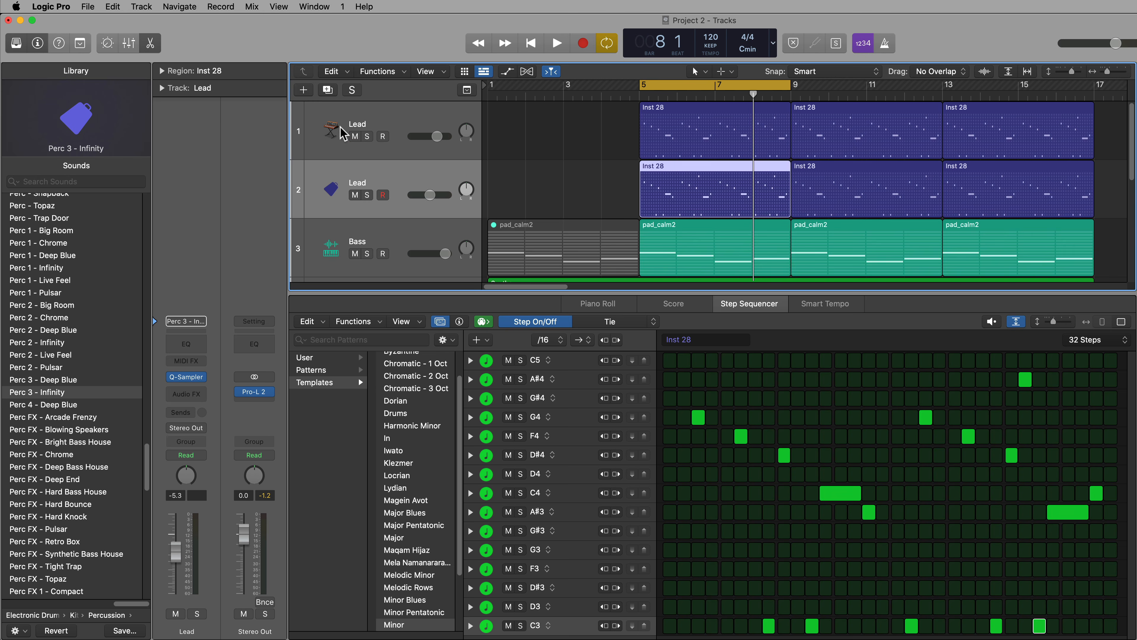
# Step: Mute the Retro Synth Lead track and audition the Quick Sampler Lead track in solo
pyautogui.click(355, 136)
pyautogui.press('s')
pyautogui.press('space')
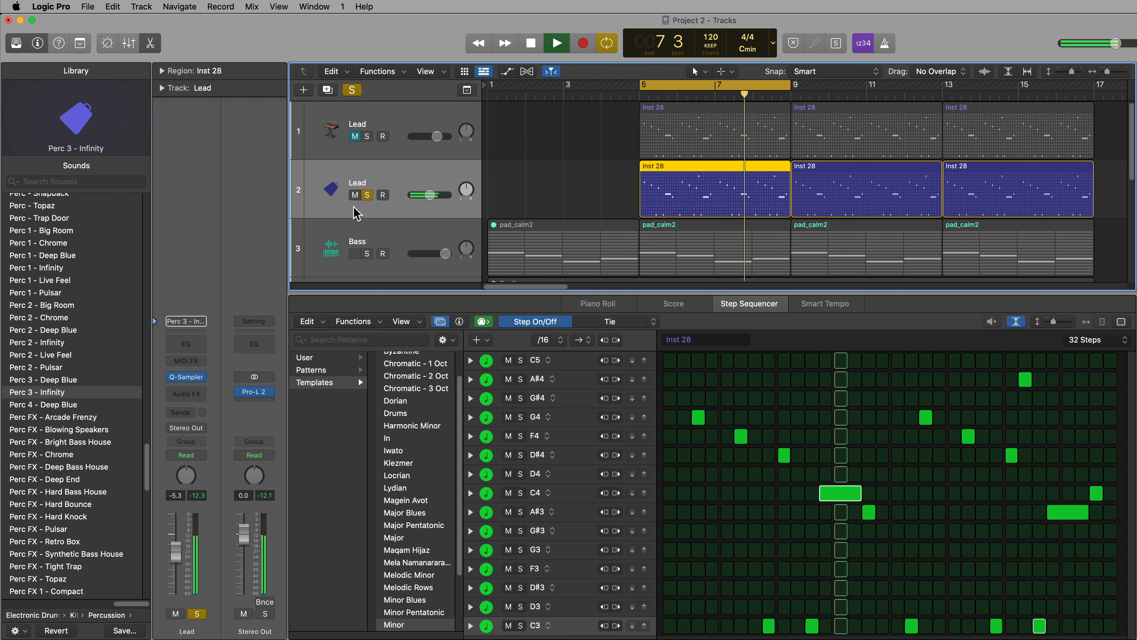
pyautogui.press('space')
# Step: Rename the Quick Sampler Lead track as Percussion
pyautogui.doubleClick(365, 181)
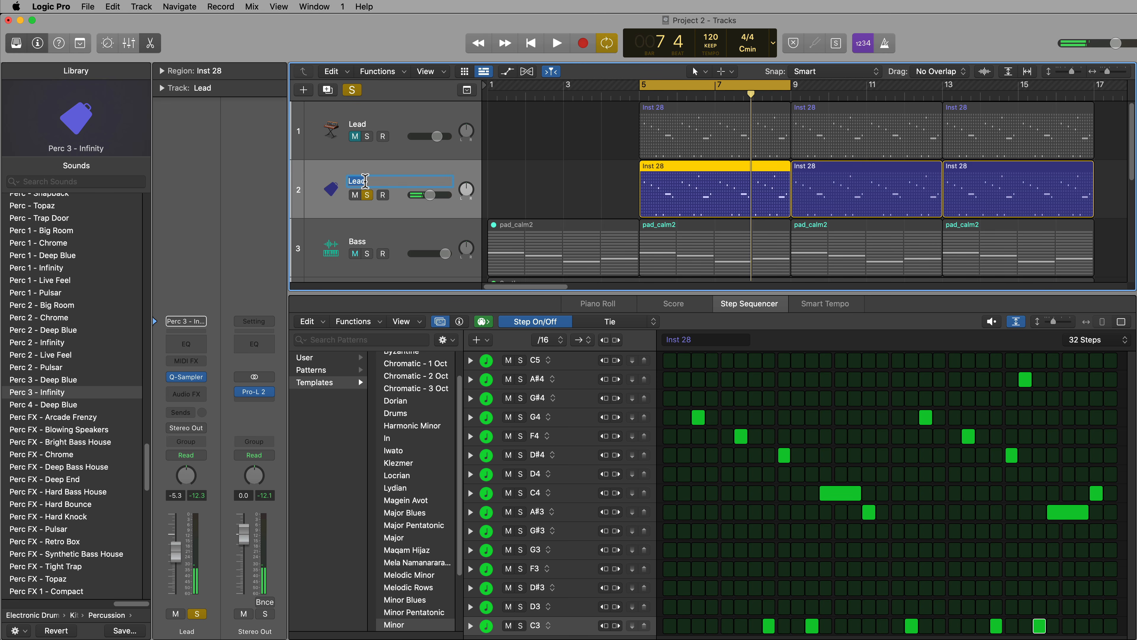
pyautogui.write('Percussion')
pyautogui.press('Return')
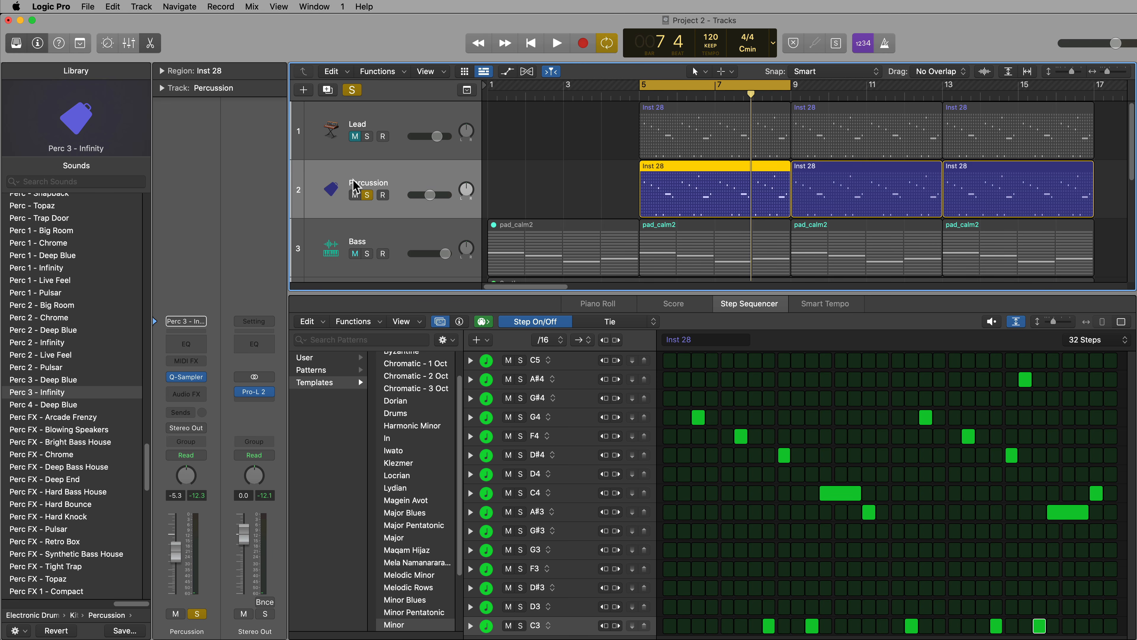
# Step: Unmute the Lead track, solo both Lead and Percussion, and play them together in the loop
pyautogui.click(367, 195)
pyautogui.click(354, 137)
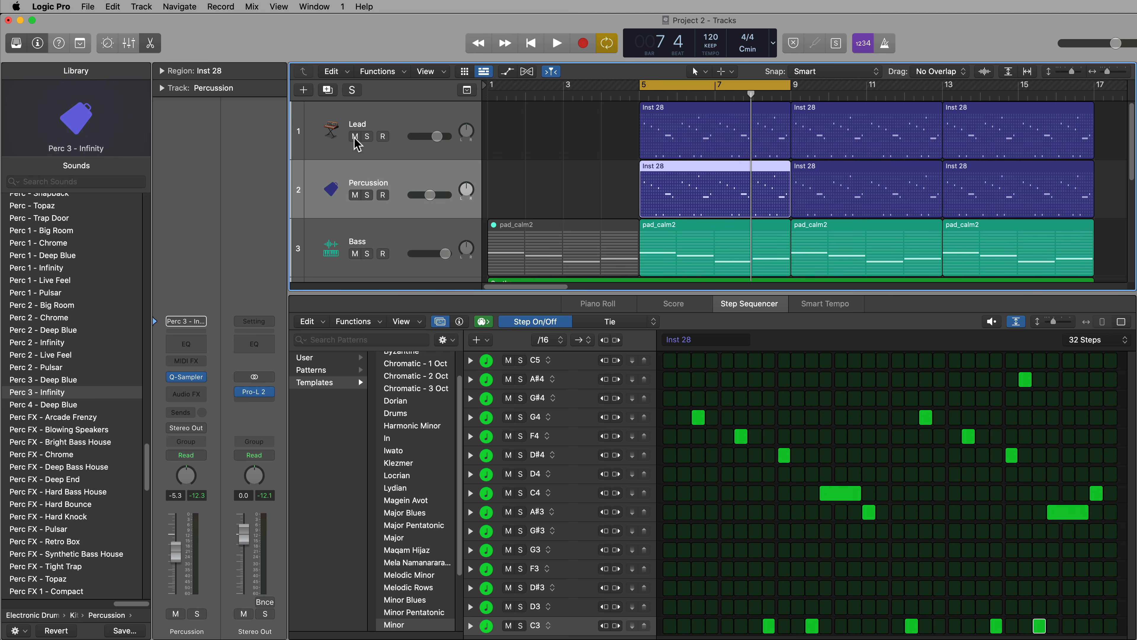
pyautogui.click(367, 137)
pyautogui.click(367, 195)
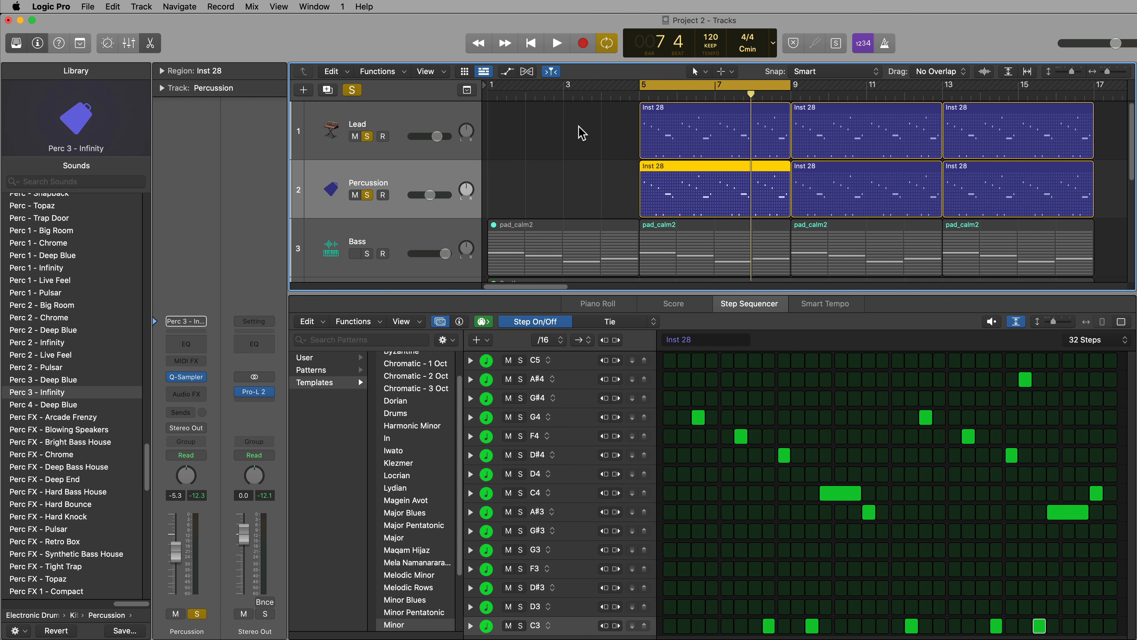
pyautogui.press('space')
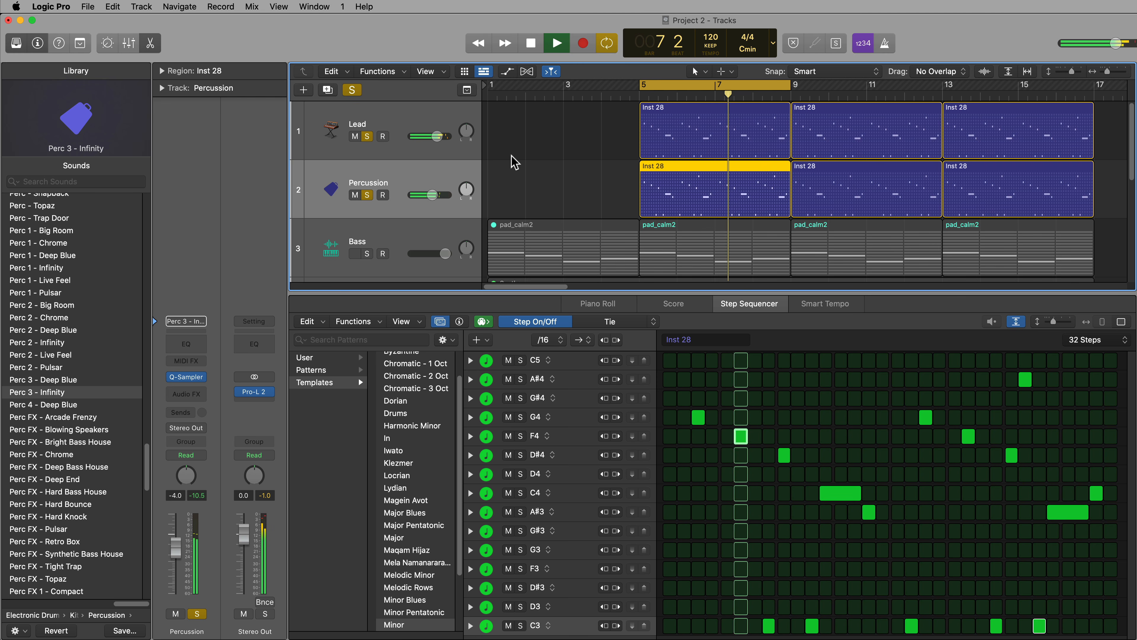
pyautogui.press('space')
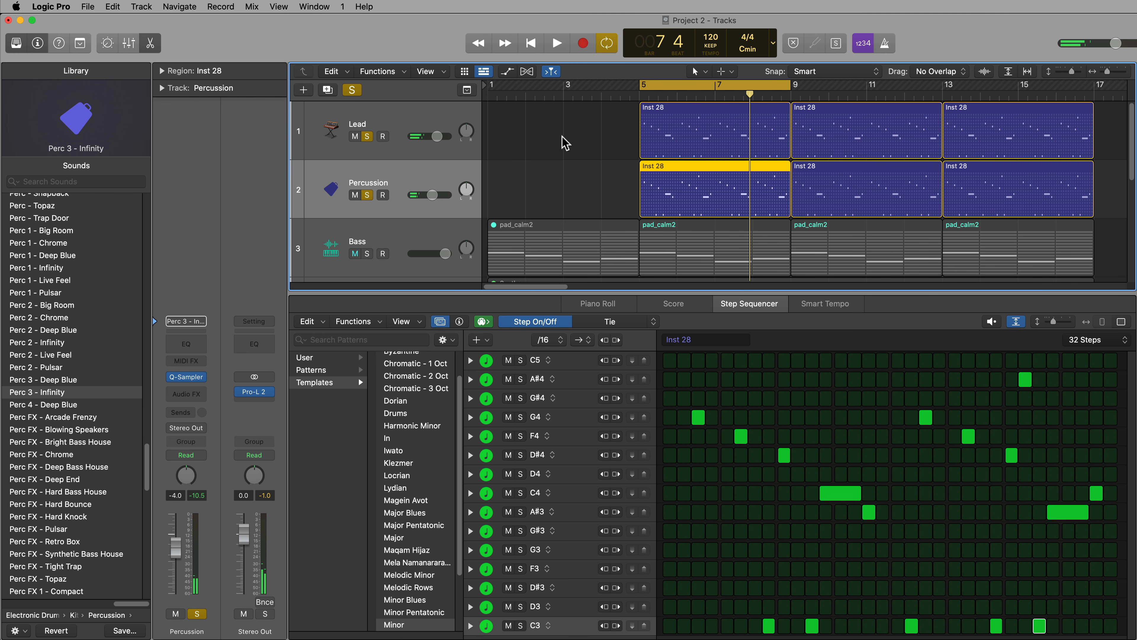
# Step: Open the Mixer and select the Lead channel strip
pyautogui.press('x')
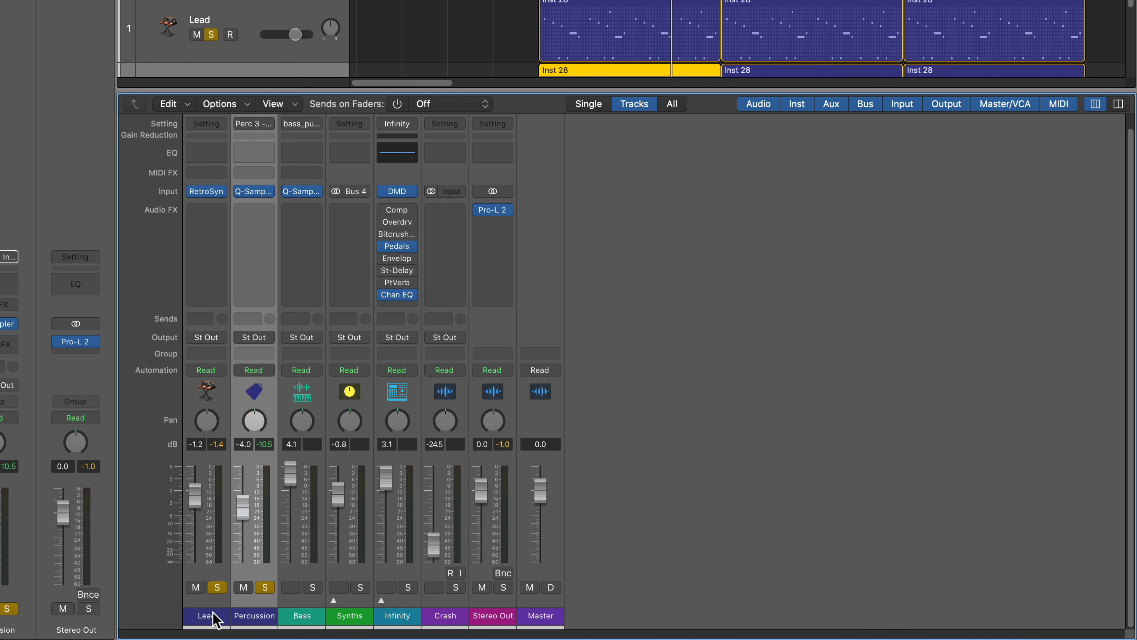
pyautogui.click(213, 614)
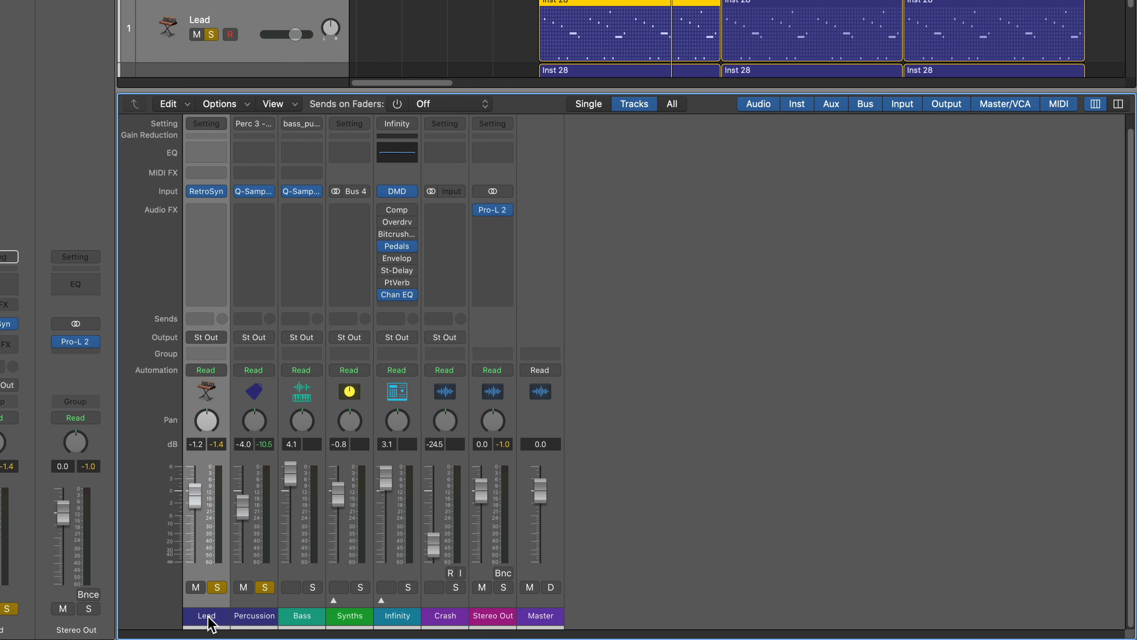
pyautogui.click(256, 620)
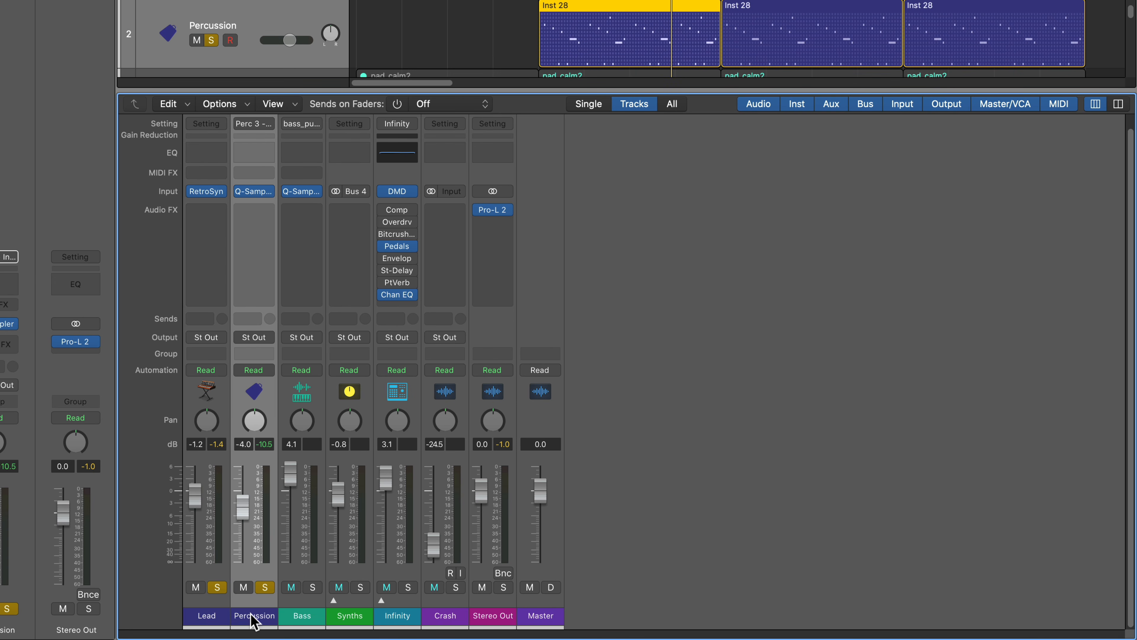
pyautogui.click(220, 614)
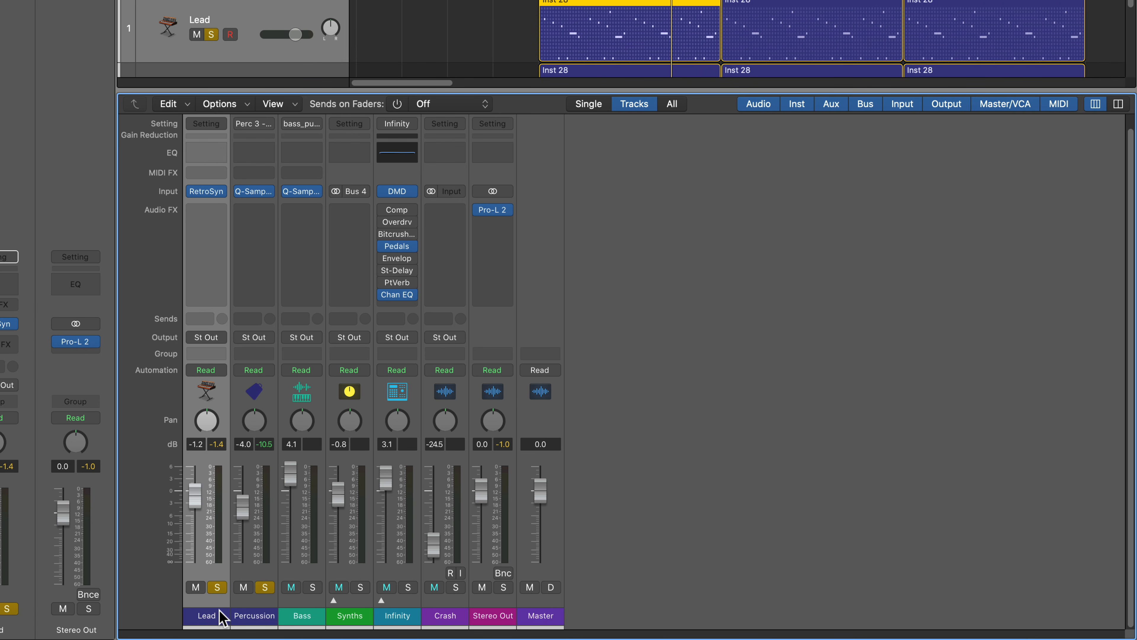
# Step: Insert a Bitcrusher from the Distortion effects on the Lead channel and move its window clear of the channel strips
pyautogui.click(210, 216)
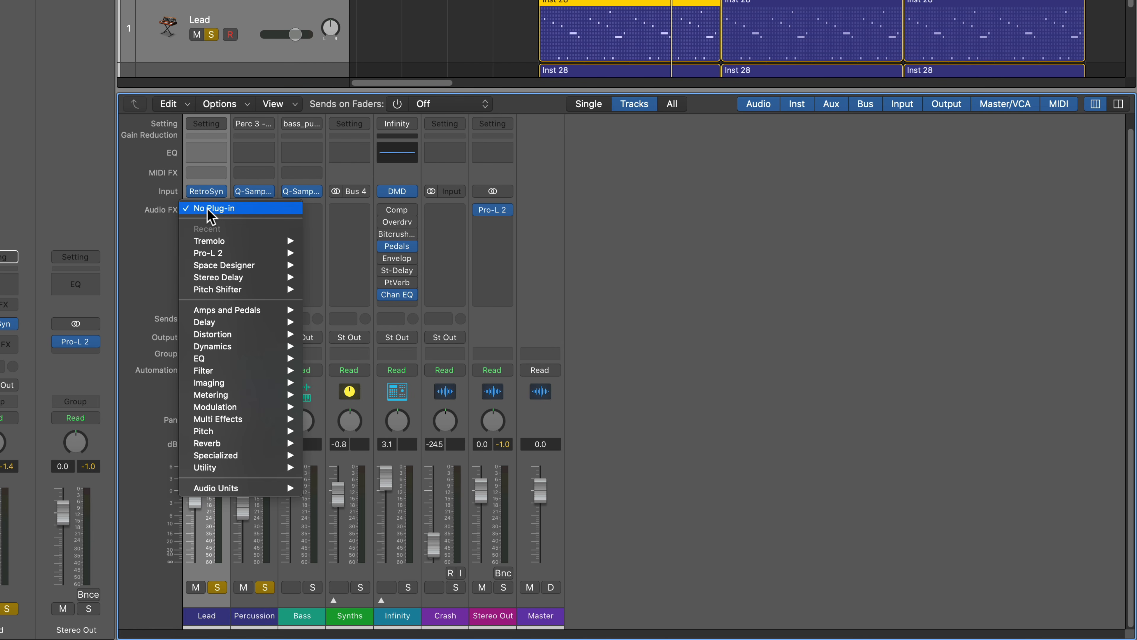
pyautogui.moveTo(244, 335)
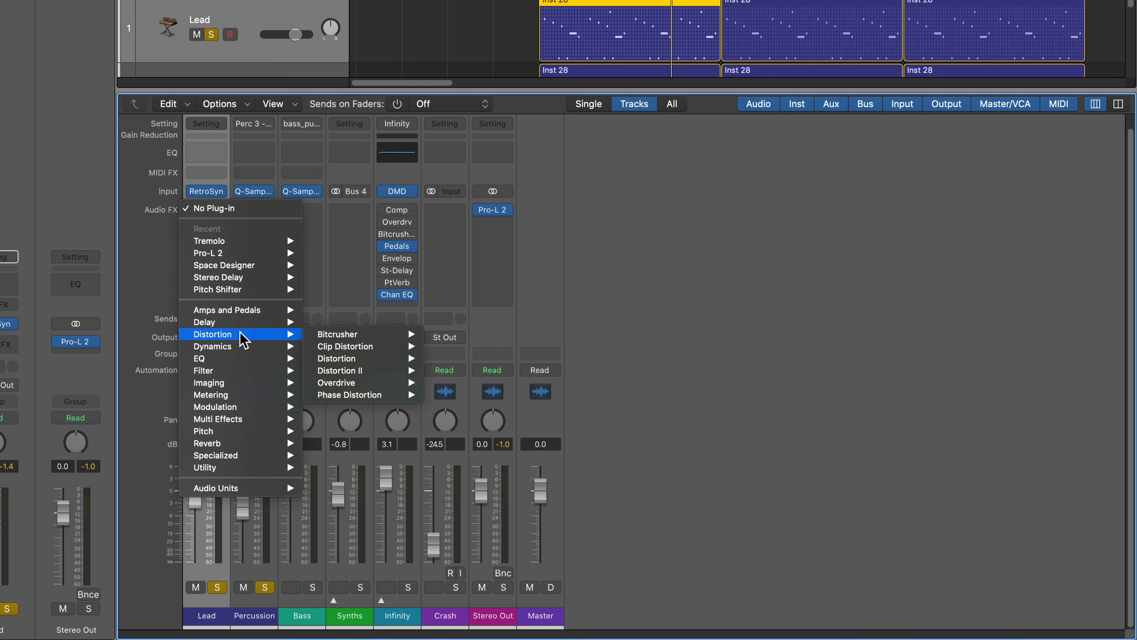
pyautogui.moveTo(323, 335)
pyautogui.click(473, 335)
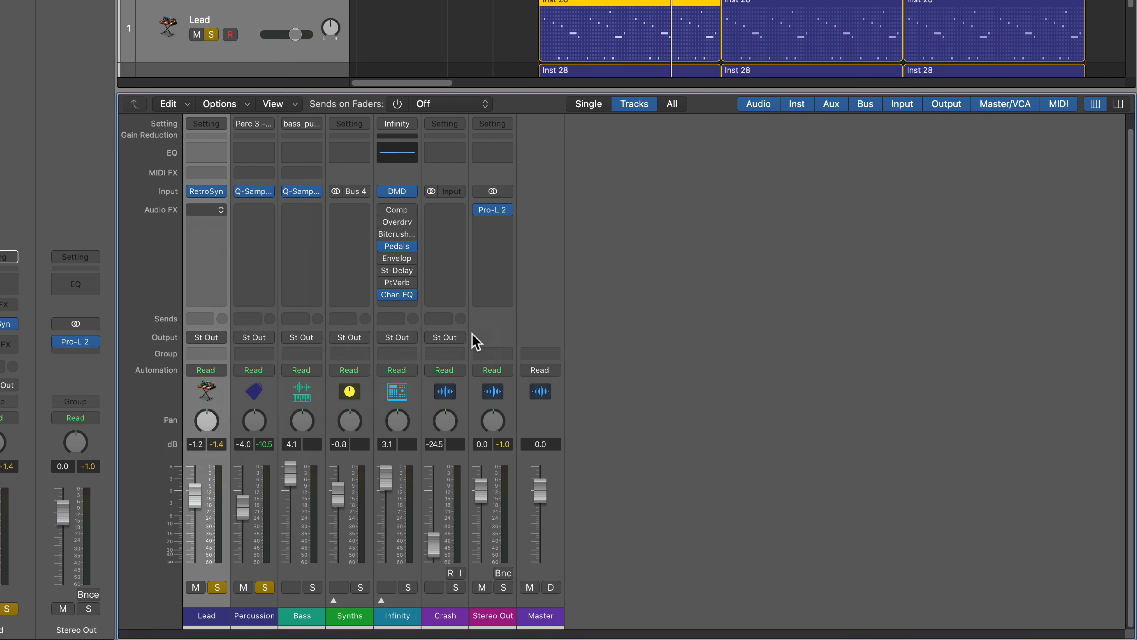
pyautogui.moveTo(762, 80); pyautogui.dragTo(953, 197)
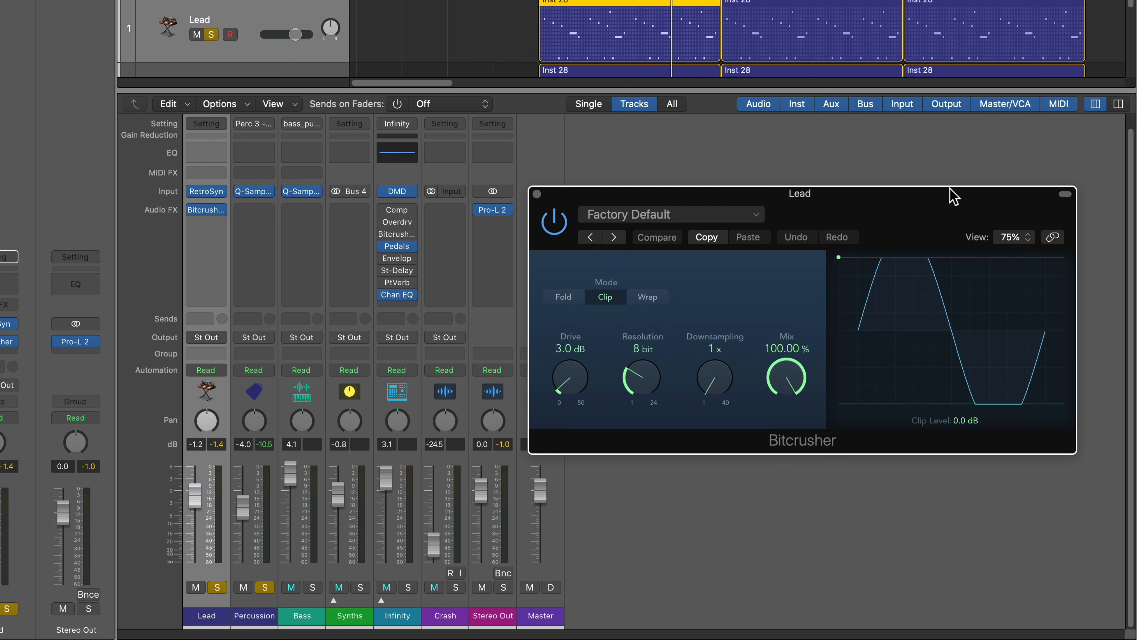
# Step: Set the Bitcrusher's resolution to 7 bit and downsampling to 17x during playback, and close the plug-in window
pyautogui.press('space')
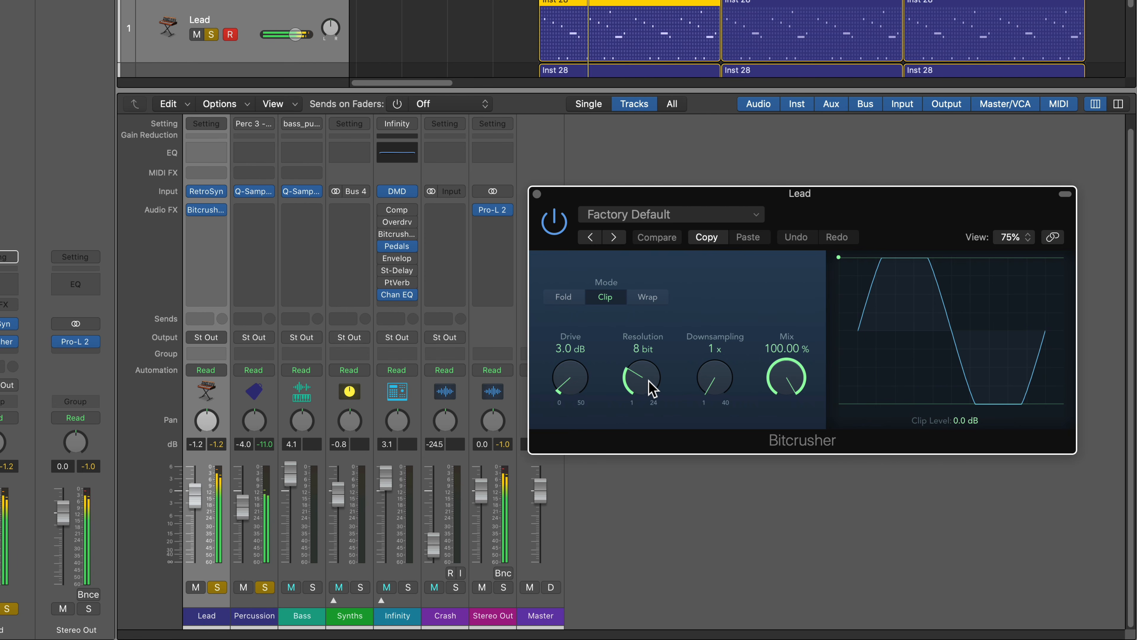
pyautogui.moveTo(650, 386); pyautogui.dragTo(647, 388)
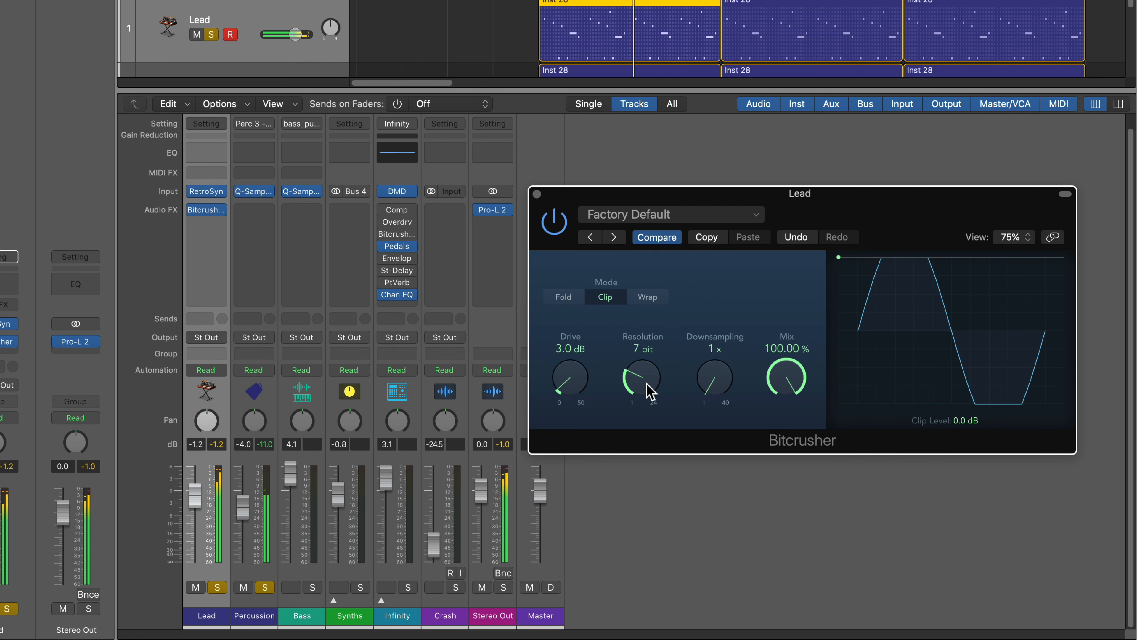
pyautogui.moveTo(740, 386); pyautogui.dragTo(745, 299)
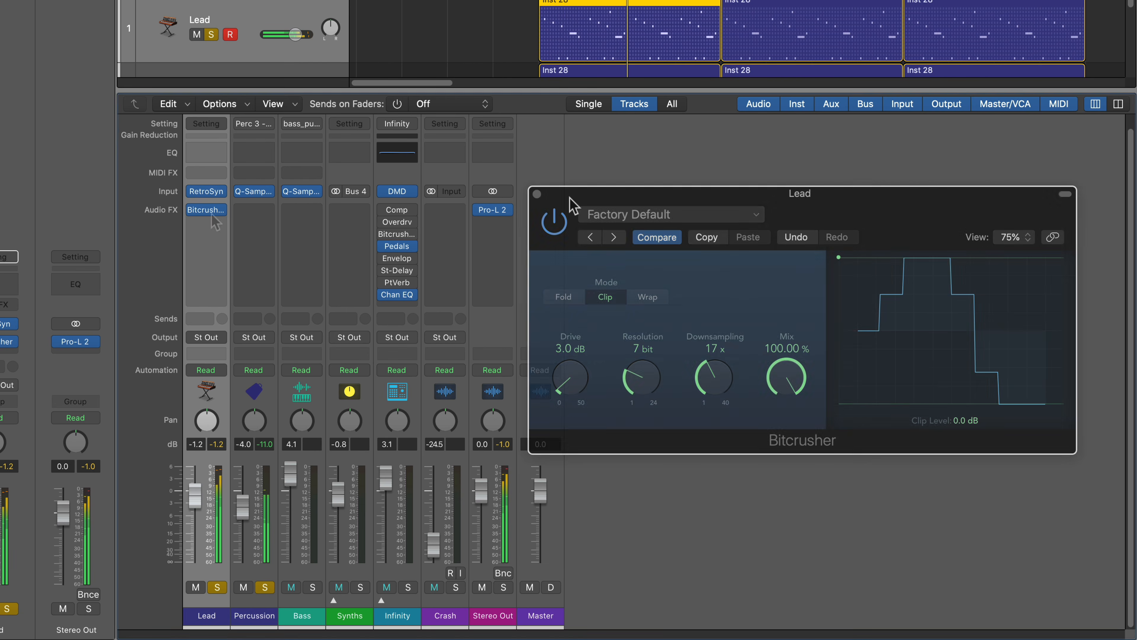
pyautogui.click(537, 193)
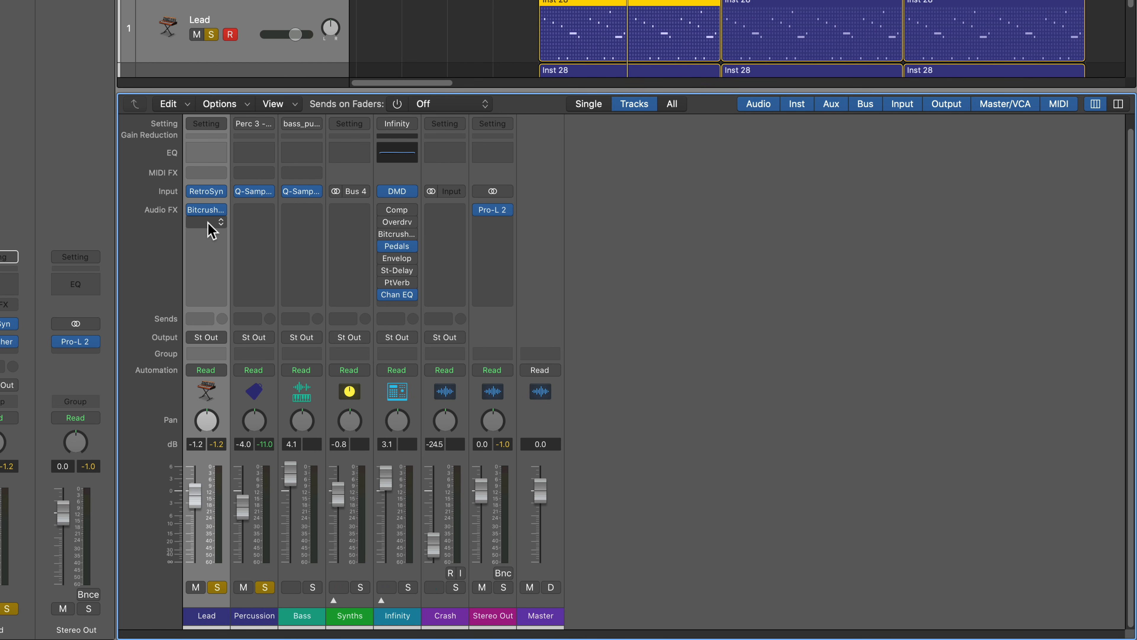
# Step: Insert a stereo Pedalboard in the Lead channel's next effect slot and add the Auto-Funk pedal to it
pyautogui.click(208, 222)
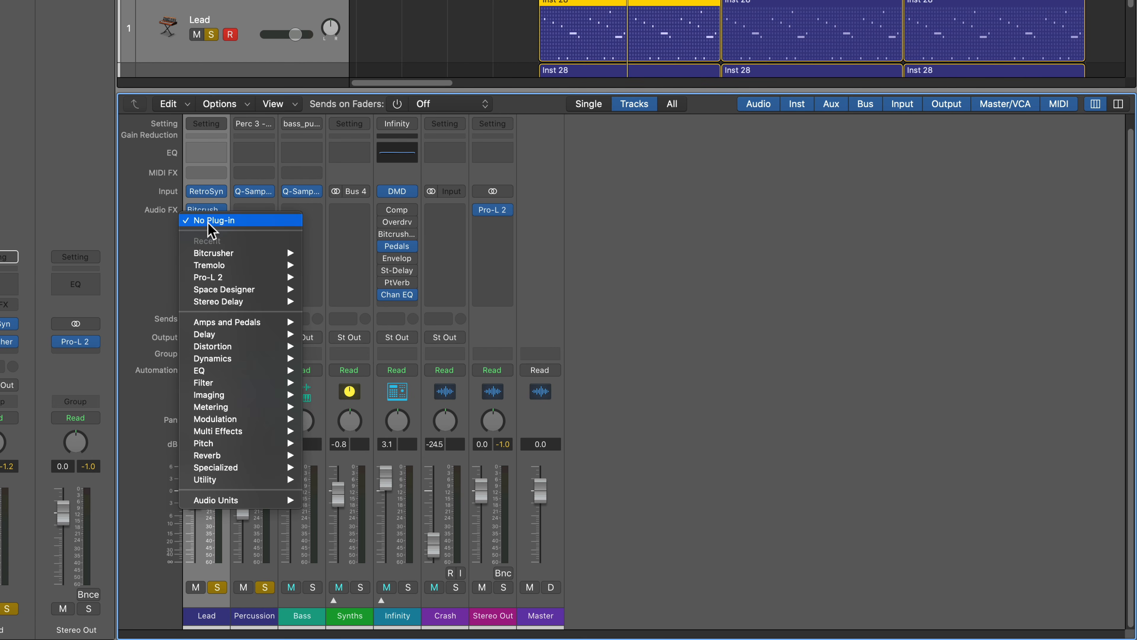
pyautogui.moveTo(250, 329)
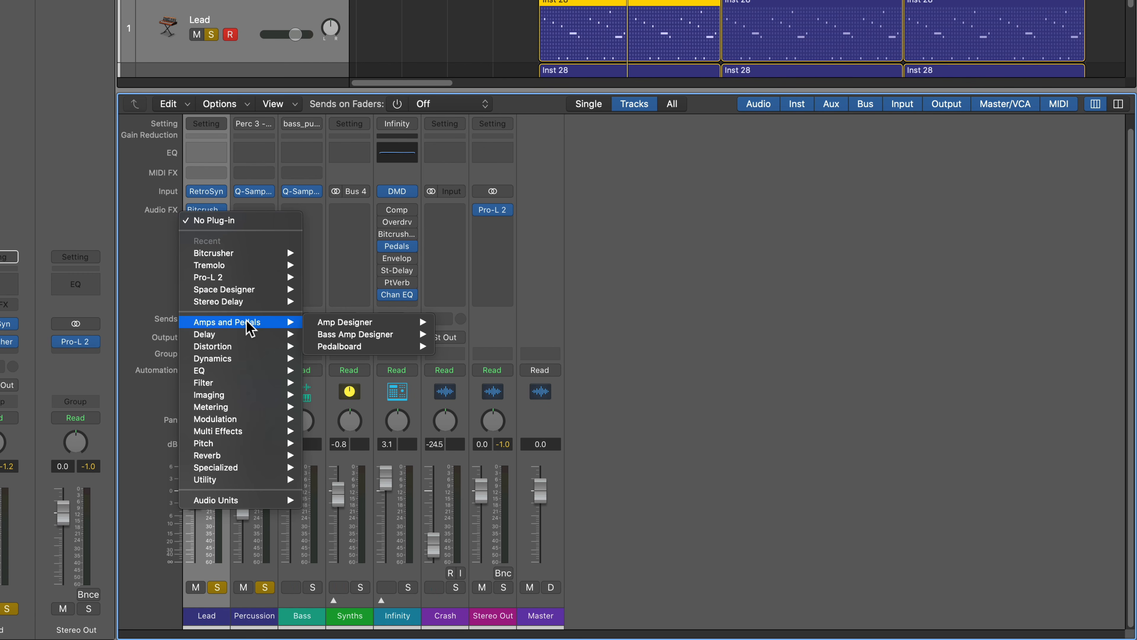
pyautogui.moveTo(406, 347)
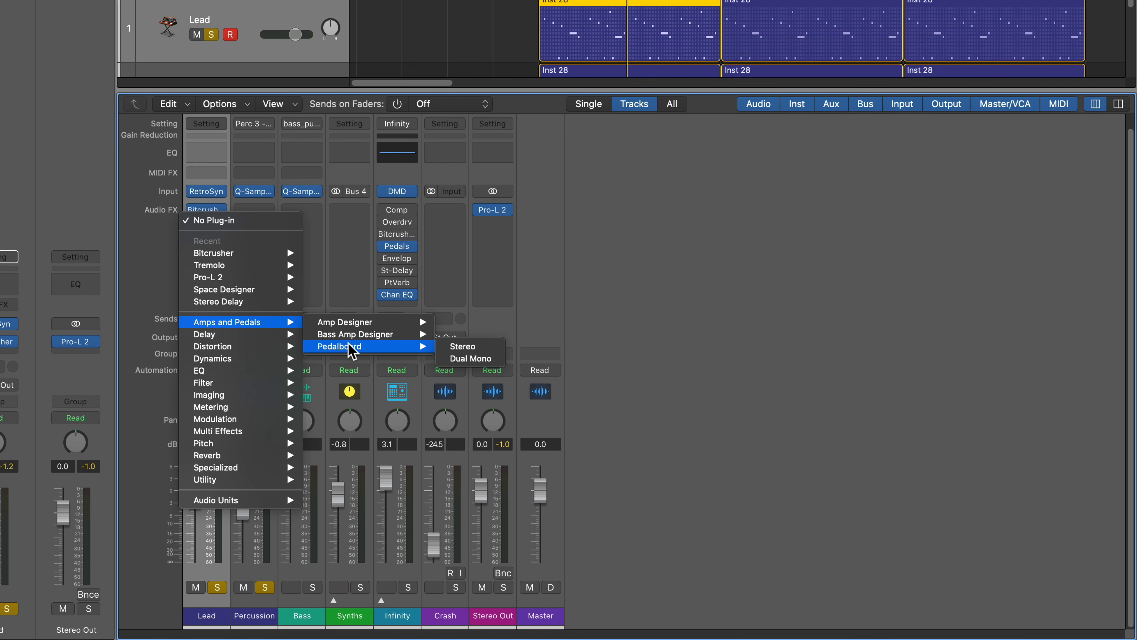
pyautogui.click(450, 347)
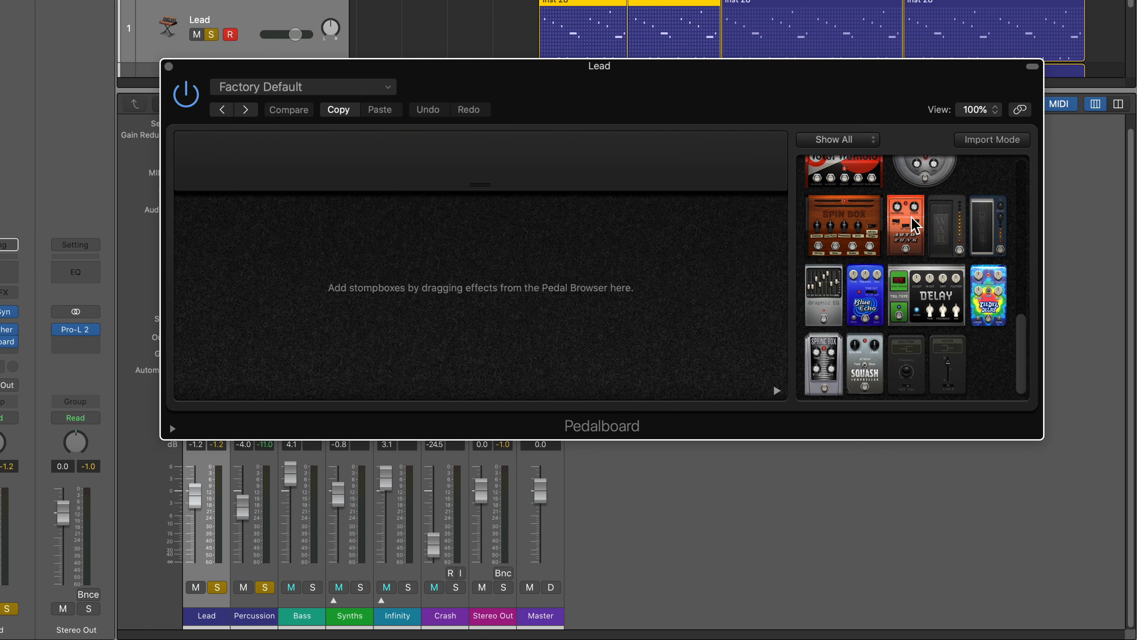
pyautogui.moveTo(909, 224); pyautogui.dragTo(242, 285)
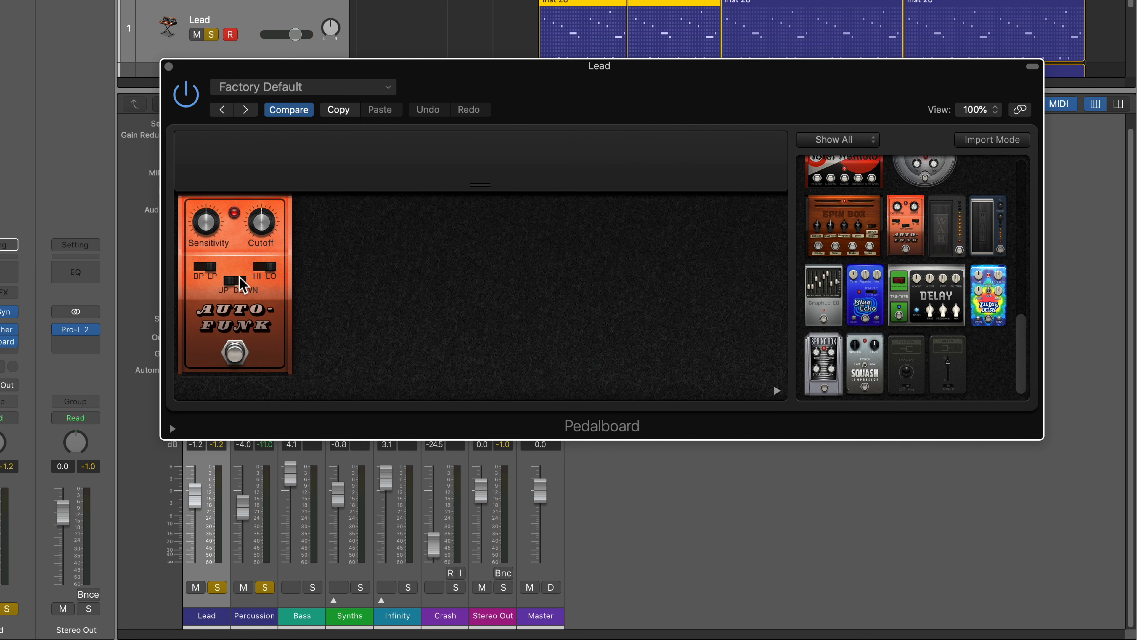
# Step: Try the Auto-Funk pedal's up/down switch during playback, adjust its sensitivity and cutoff, and deselect the regions
pyautogui.press('space')
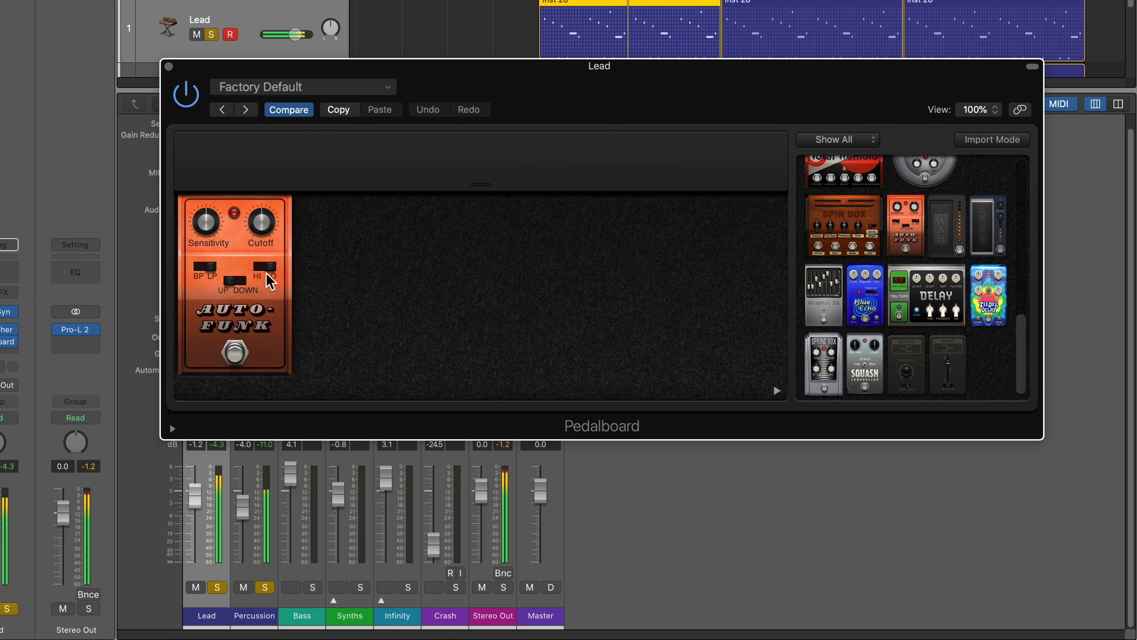
pyautogui.click(241, 282)
pyautogui.click(239, 281)
pyautogui.click(237, 281)
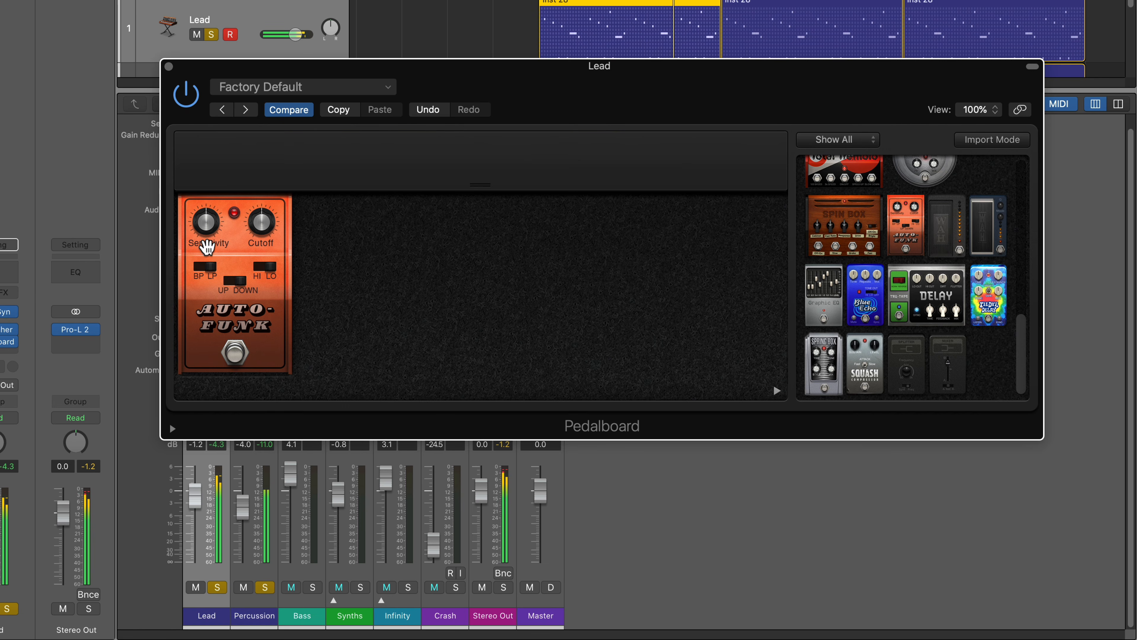
pyautogui.moveTo(206, 246); pyautogui.dragTo(207, 264)
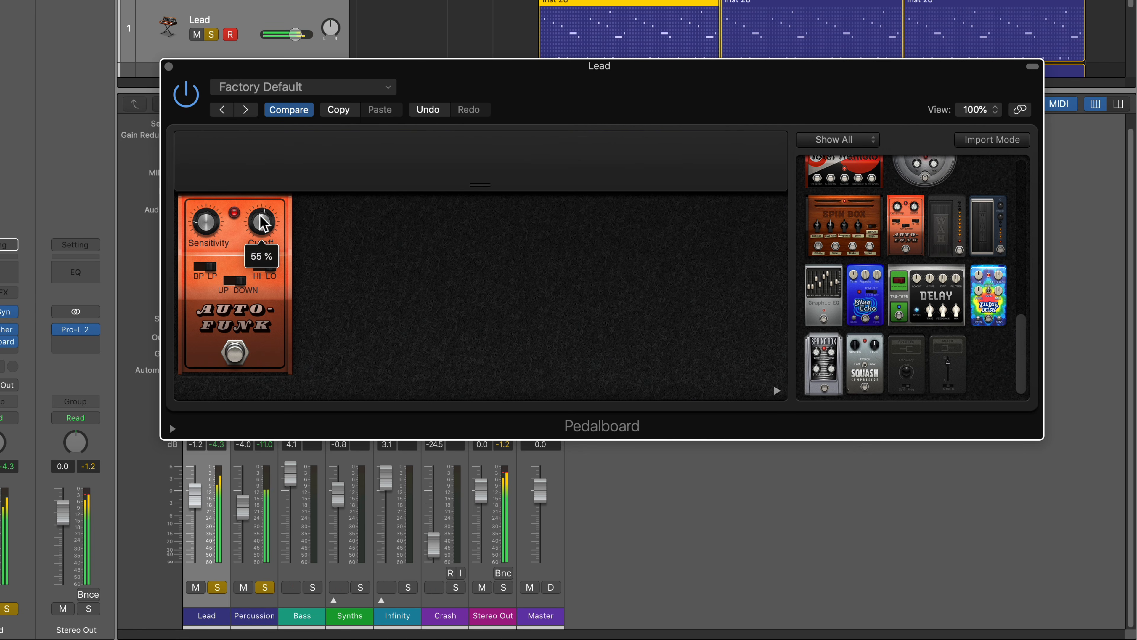
pyautogui.moveTo(262, 223); pyautogui.dragTo(264, 198)
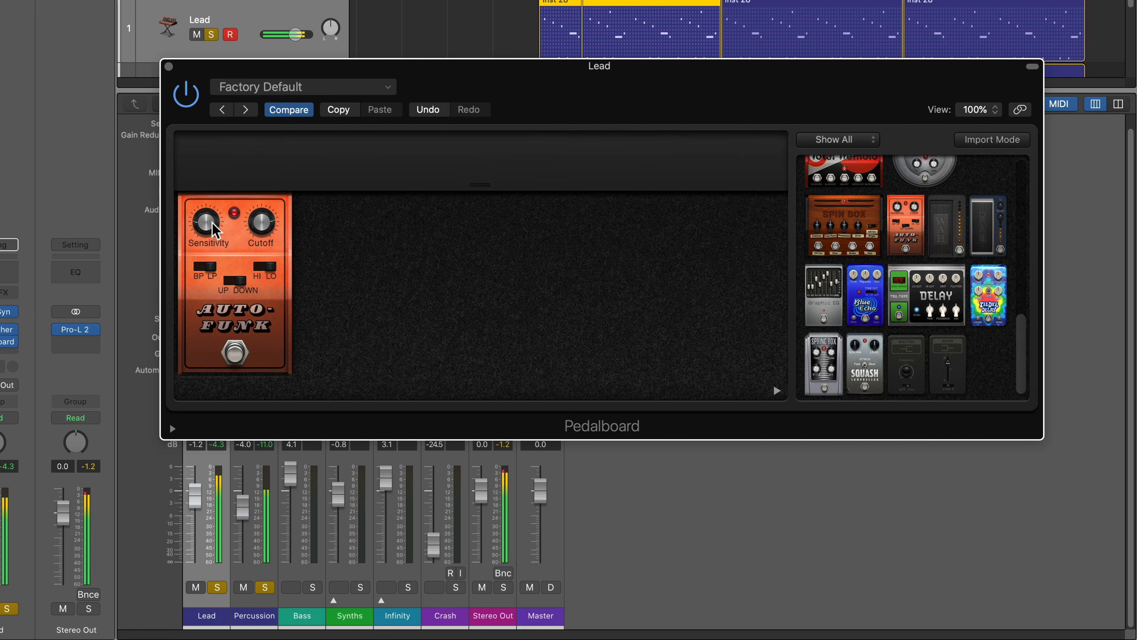
pyautogui.moveTo(214, 230); pyautogui.dragTo(214, 228)
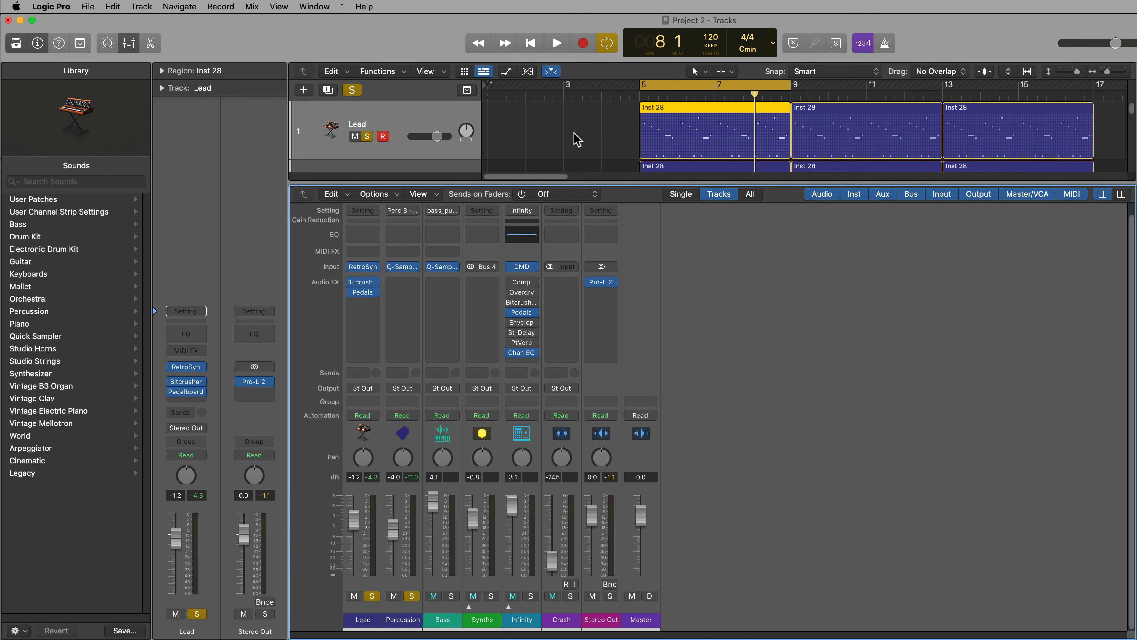
pyautogui.click(577, 140)
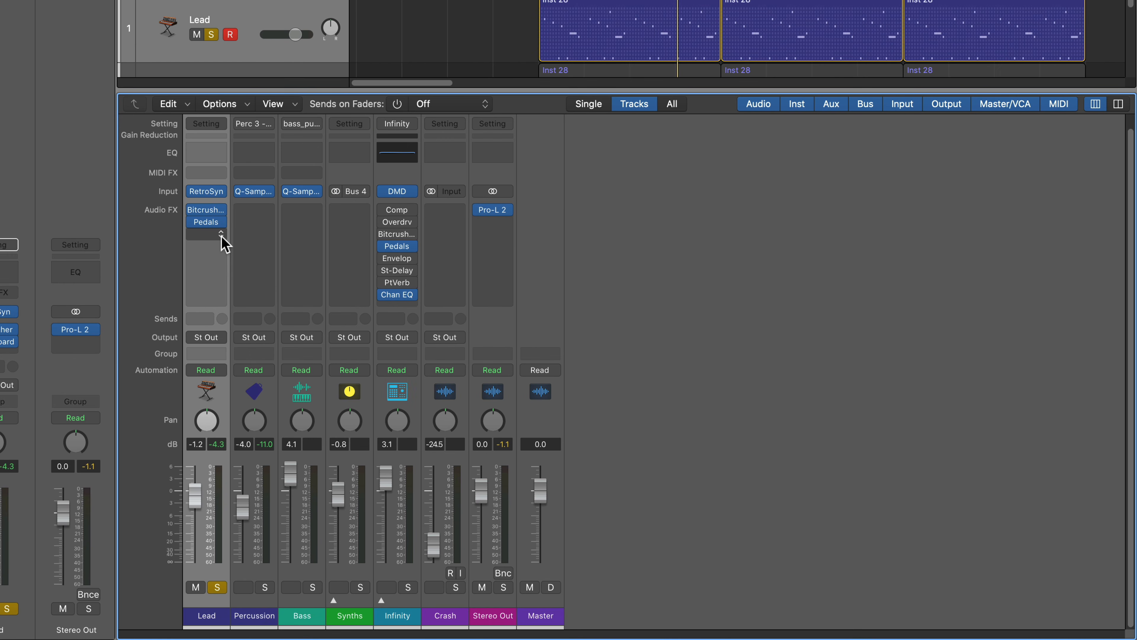
# Step: Insert a Tremolo from the Modulation effects on the Lead channel and load its Mono Tremolo preset
pyautogui.click(222, 238)
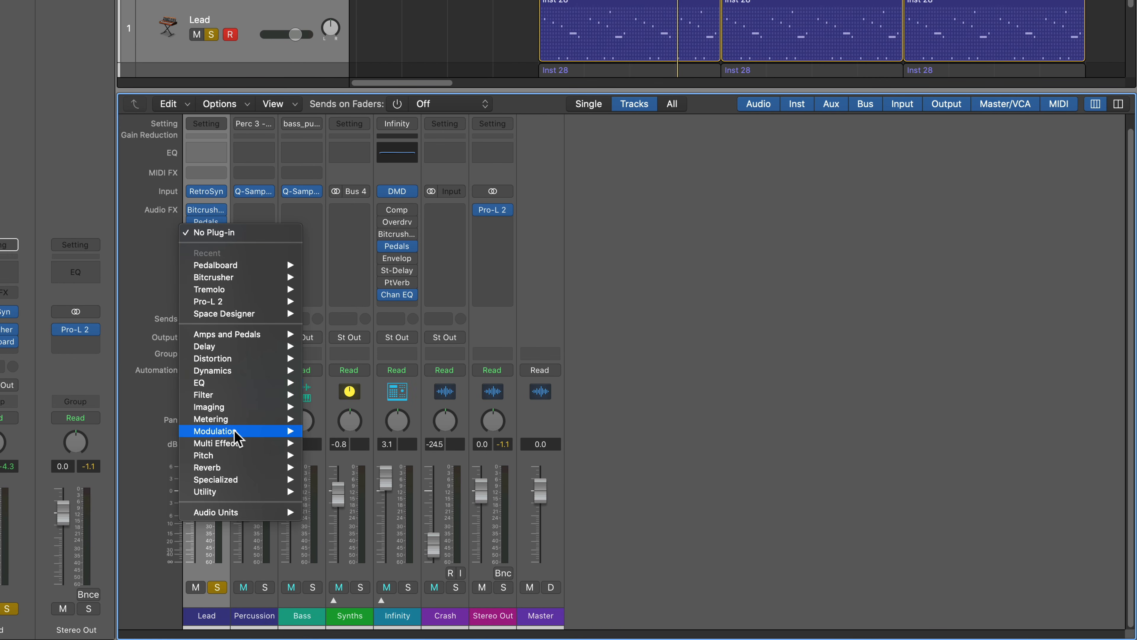
pyautogui.moveTo(236, 437)
pyautogui.moveTo(358, 552)
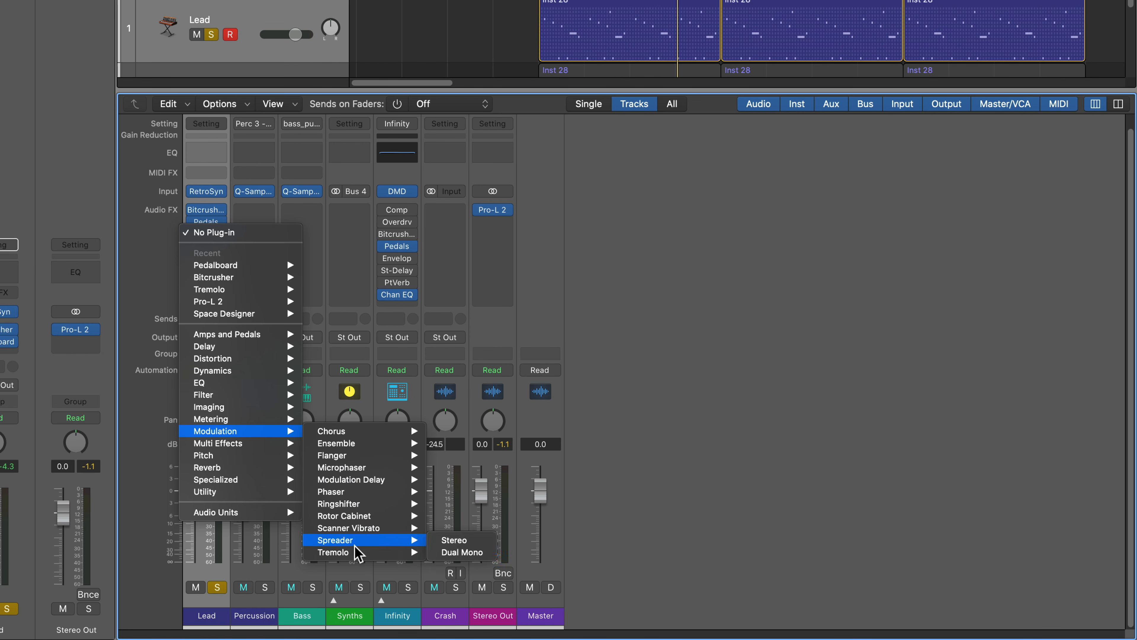
pyautogui.click(455, 552)
pyautogui.click(475, 90)
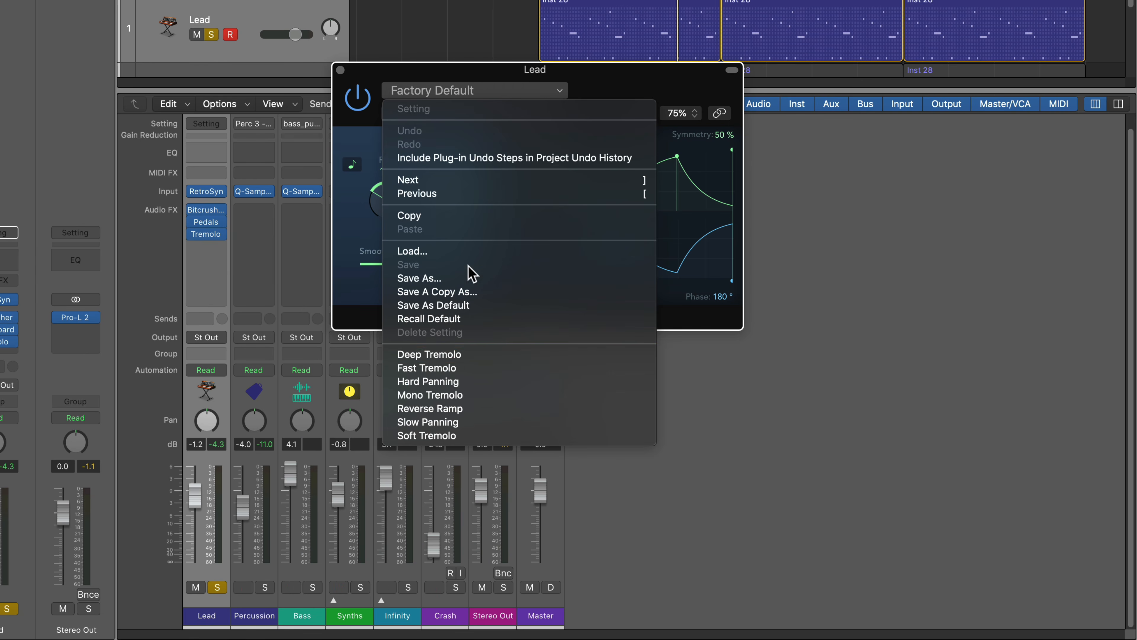
pyautogui.click(502, 398)
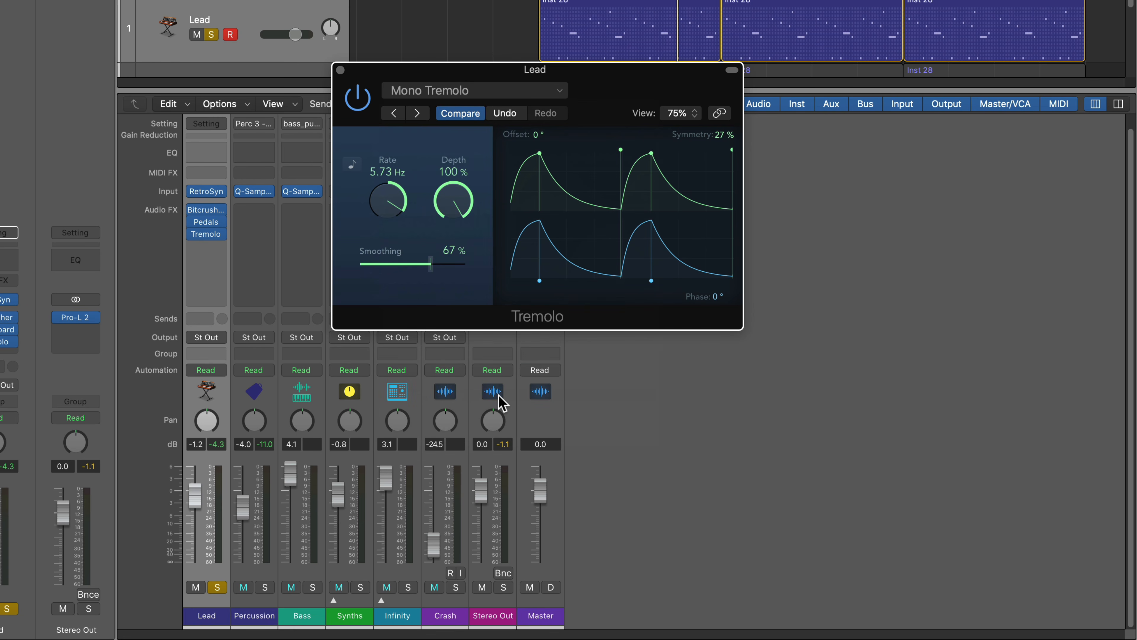
# Step: Sync the Tremolo to tempo with rate 1/16 and depth 72 %, listen to it, and close the plug-in window
pyautogui.click(352, 164)
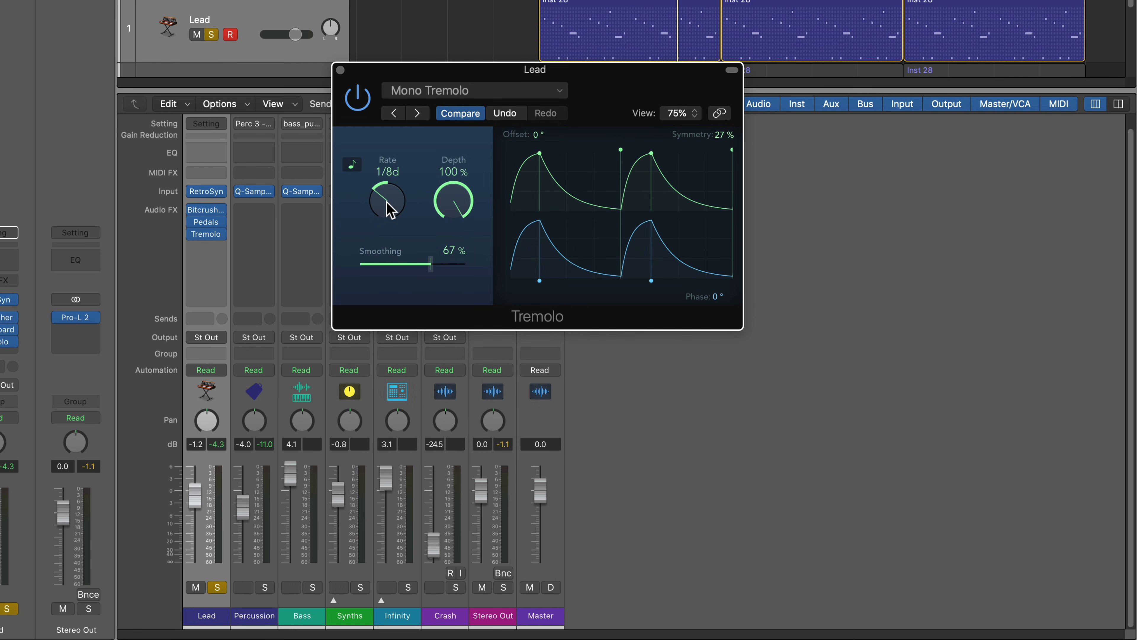
pyautogui.moveTo(387, 210)
pyautogui.mouseDown()
pyautogui.moveTo(387, 224)
pyautogui.moveTo(390, 198)
pyautogui.mouseUp()
pyautogui.moveTo(461, 210); pyautogui.dragTo(450, 271)
pyautogui.press('space')
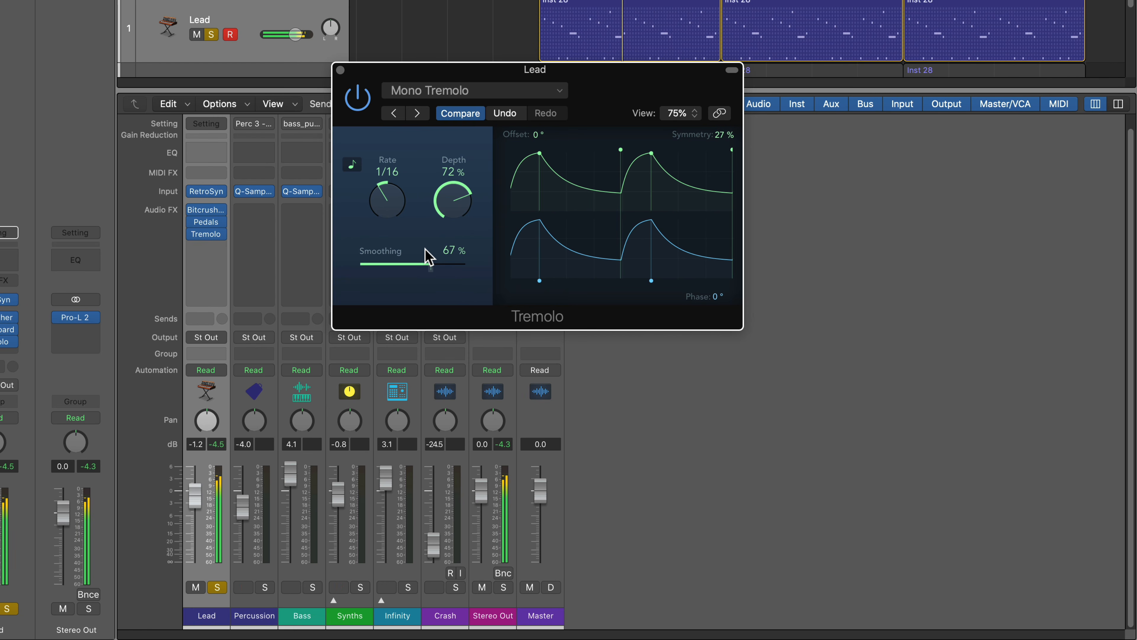
pyautogui.click(340, 70)
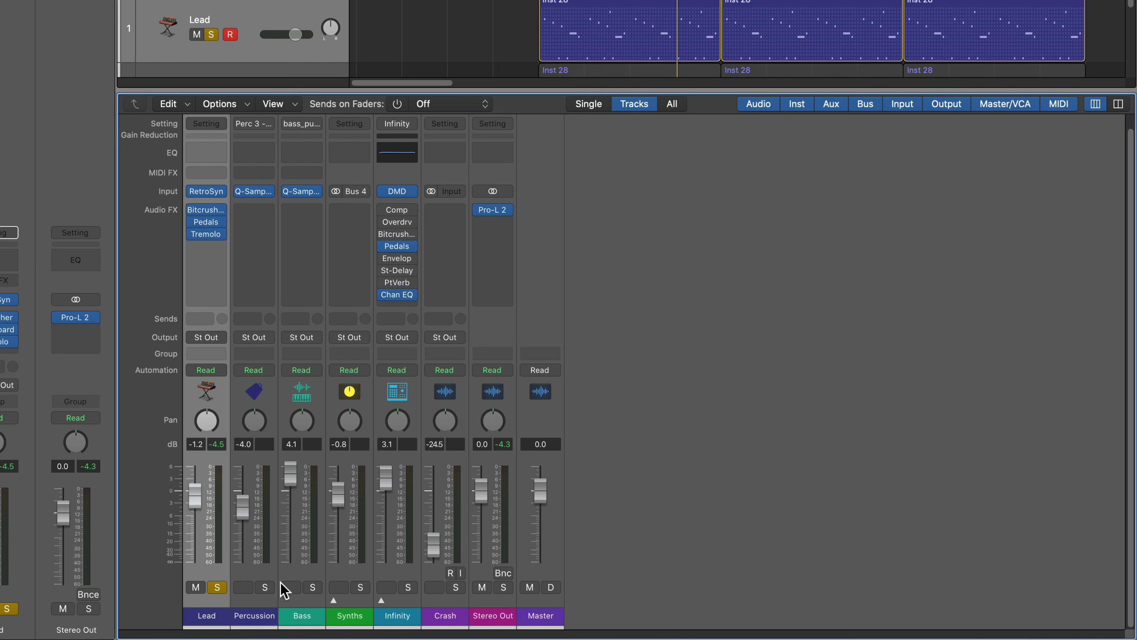
# Step: Solo the Percussion channel and copy the Bitcrusher, Pedalboard and Tremolo from the Lead channel onto it
pyautogui.click(265, 587)
pyautogui.moveTo(209, 217)
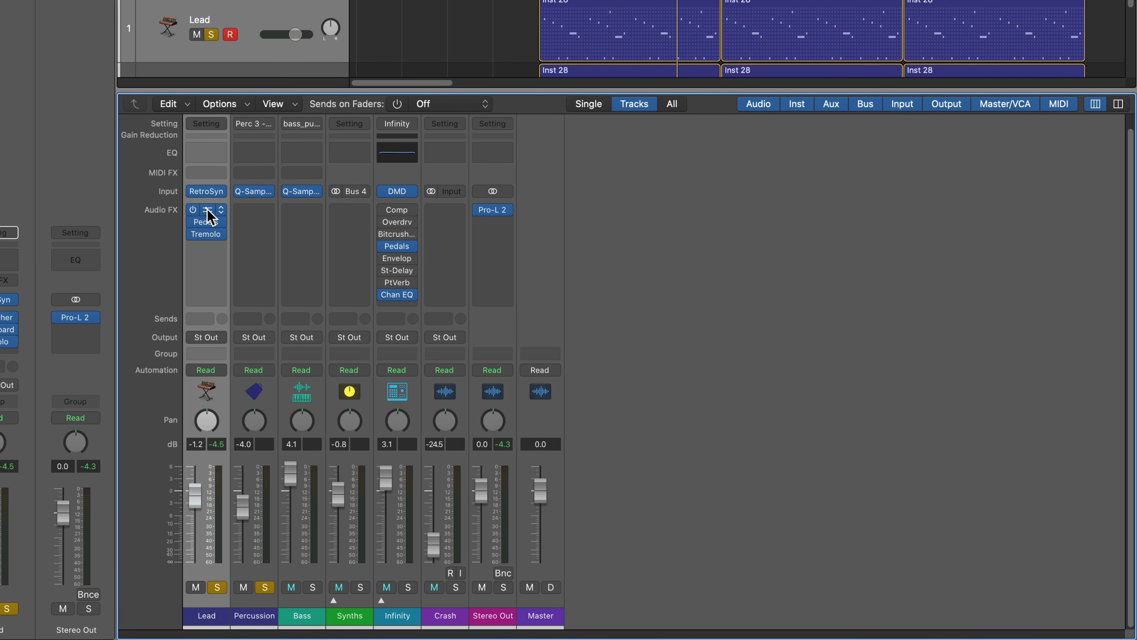
pyautogui.moveTo(208, 209); pyautogui.dragTo(251, 234)
pyautogui.moveTo(223, 236)
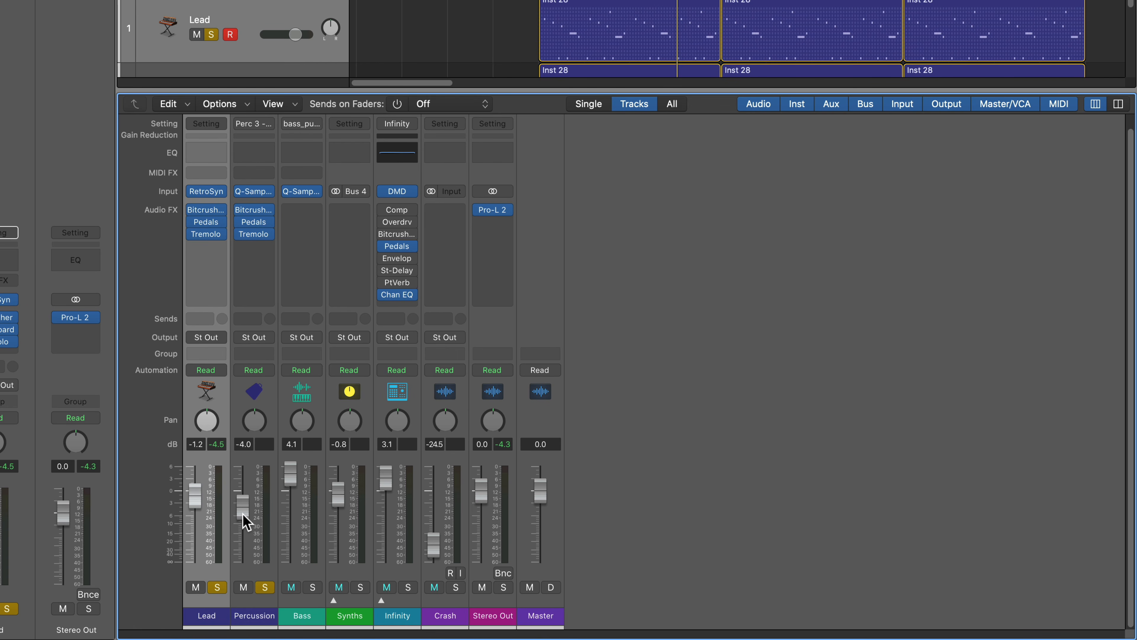
# Step: Balance the two layers during playback, with the Lead fader at -1.6 dB and the Percussion fader at -3.3 dB
pyautogui.press('space')
pyautogui.moveTo(243, 513)
pyautogui.mouseDown()
pyautogui.moveTo(195, 502)
pyautogui.moveTo(239, 507)
pyautogui.mouseUp()
pyautogui.click(794, 380)
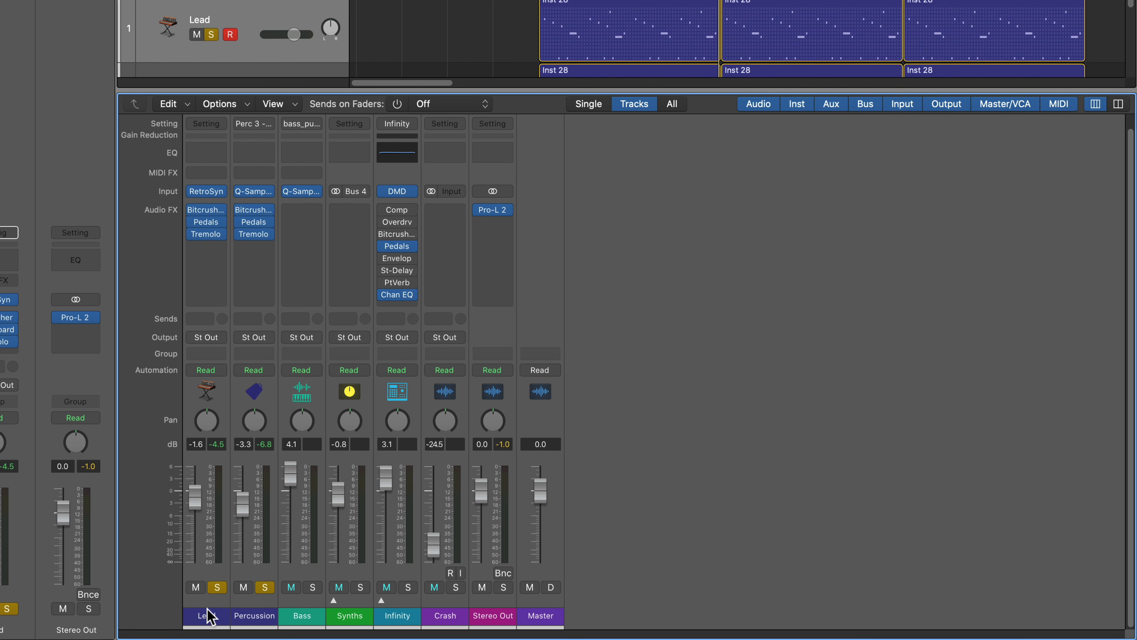
# Step: Add a Bus 5 send to the Lead channel and rename the resulting aux channel as Oct Delay
pyautogui.click(210, 617)
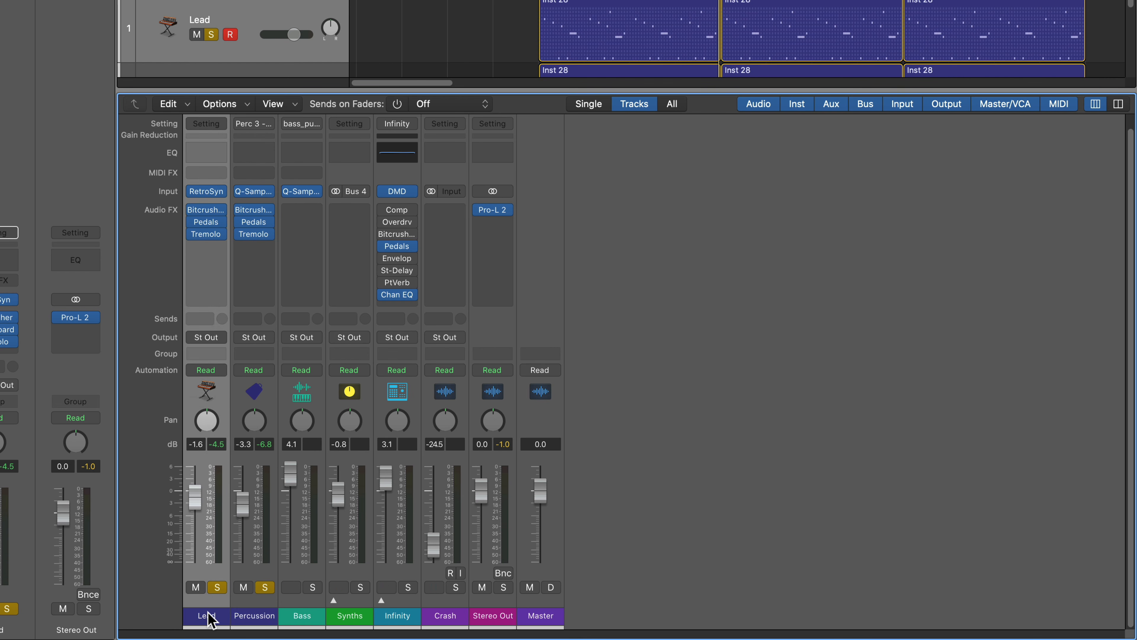
pyautogui.click(205, 319)
pyautogui.moveTo(218, 338)
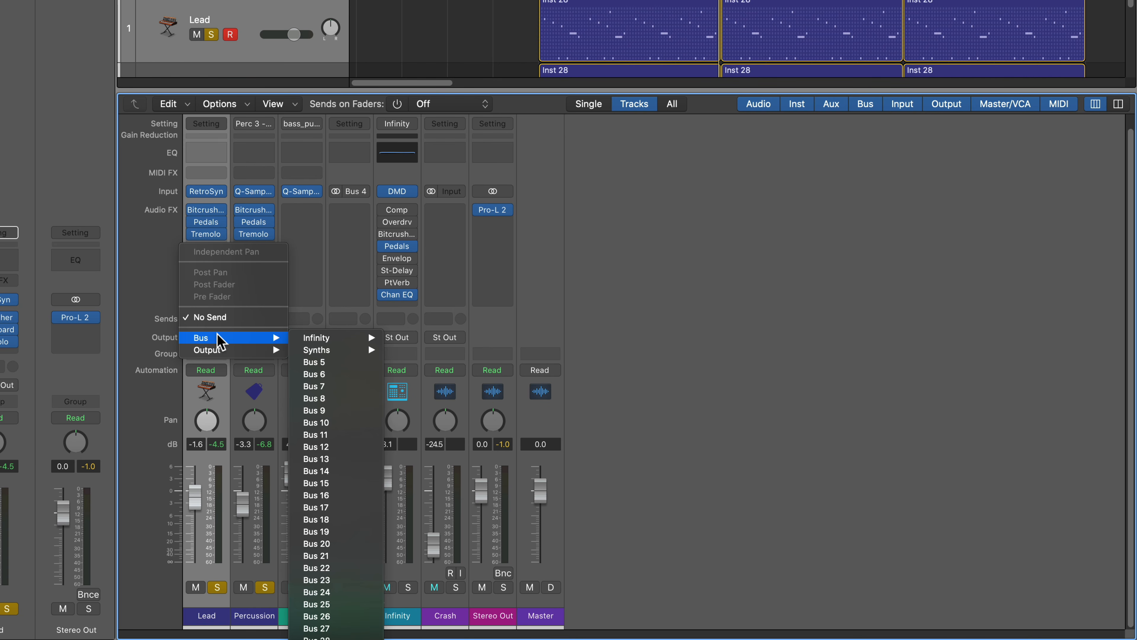
pyautogui.click(358, 362)
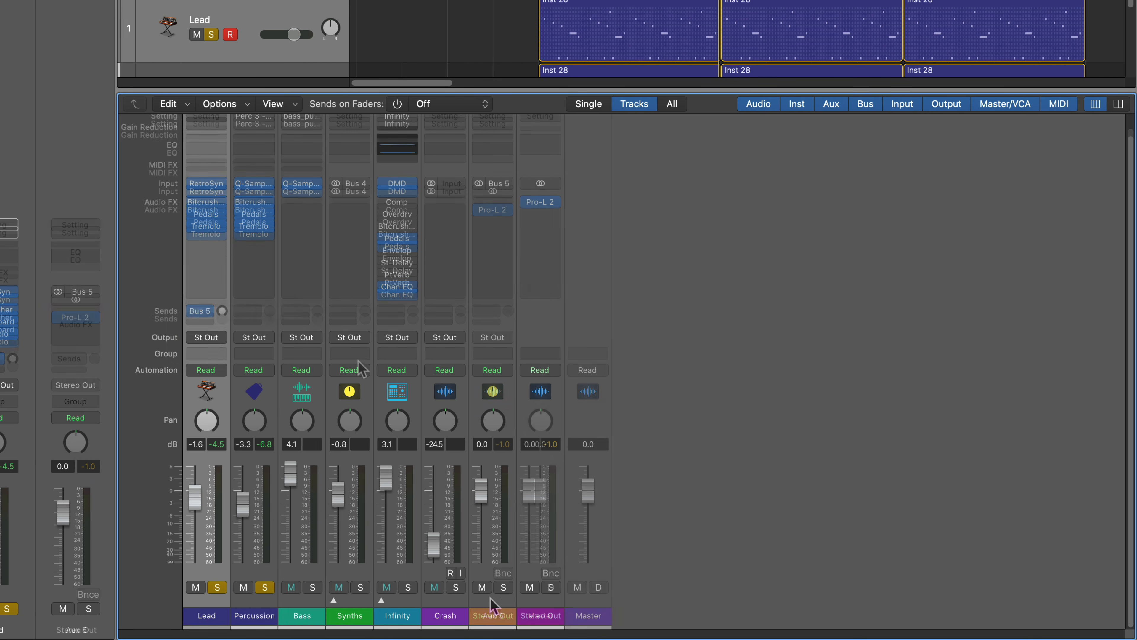
pyautogui.doubleClick(495, 614)
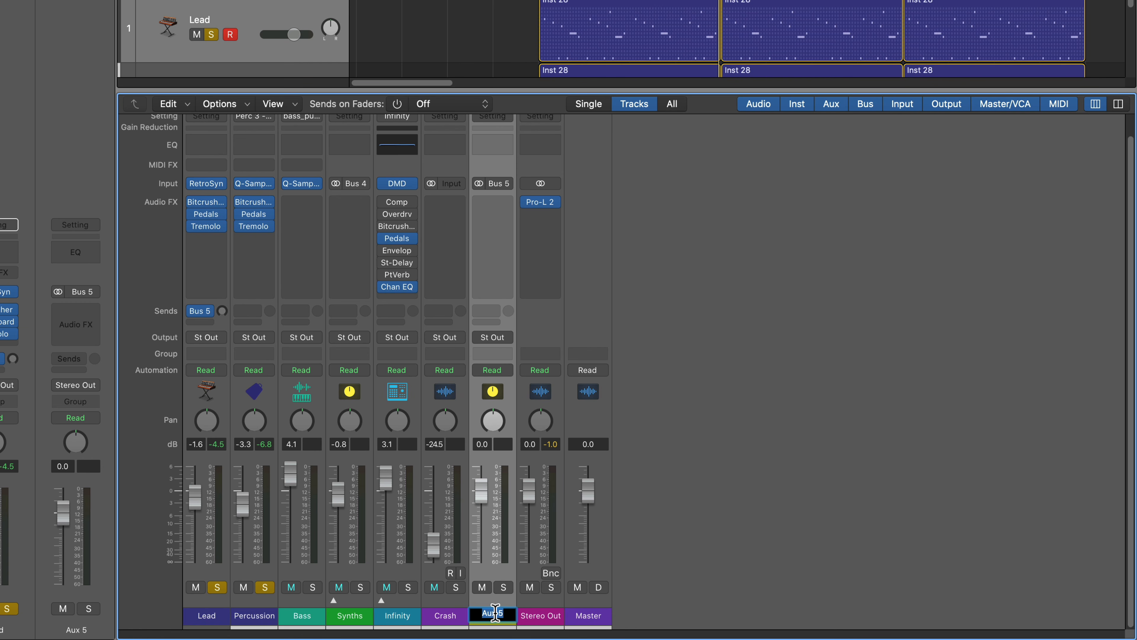
pyautogui.write('Oct Delay')
pyautogui.press('Return')
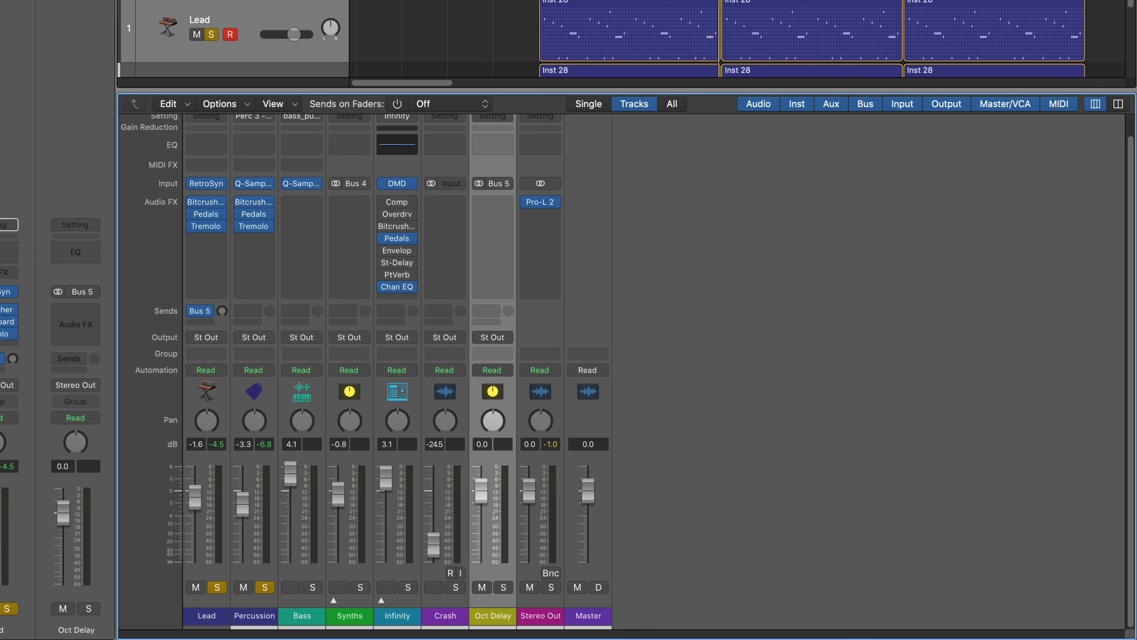
# Step: Create an arrangement track for the Oct Delay aux, move it below Percussion, solo it, and return to the Mixer
pyautogui.hotkey('ctrl', 't')
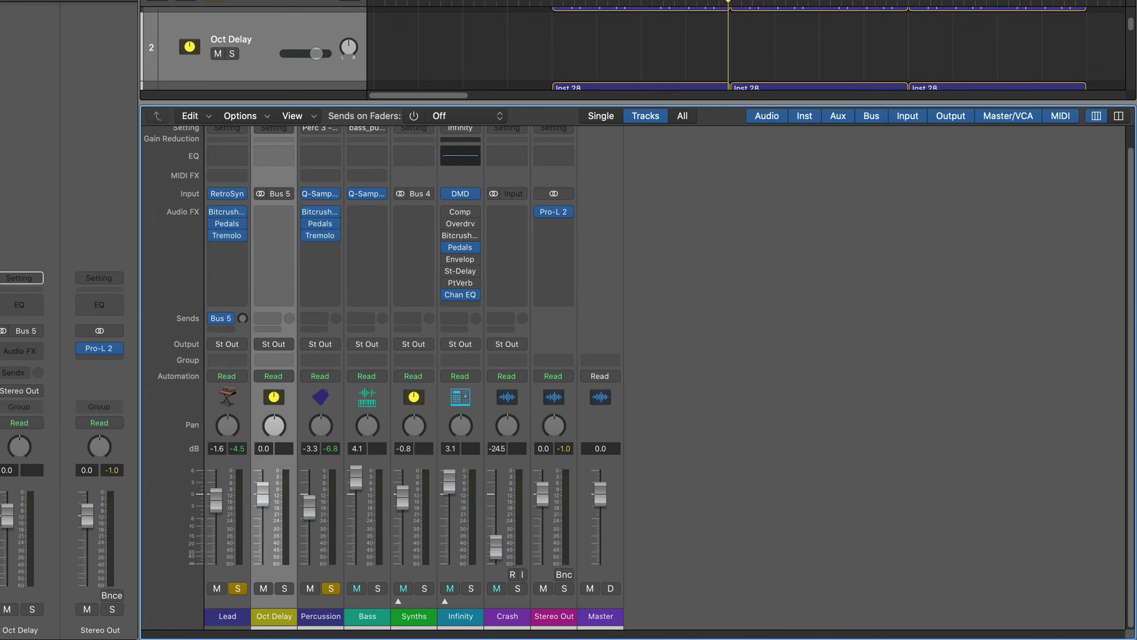
pyautogui.press('x')
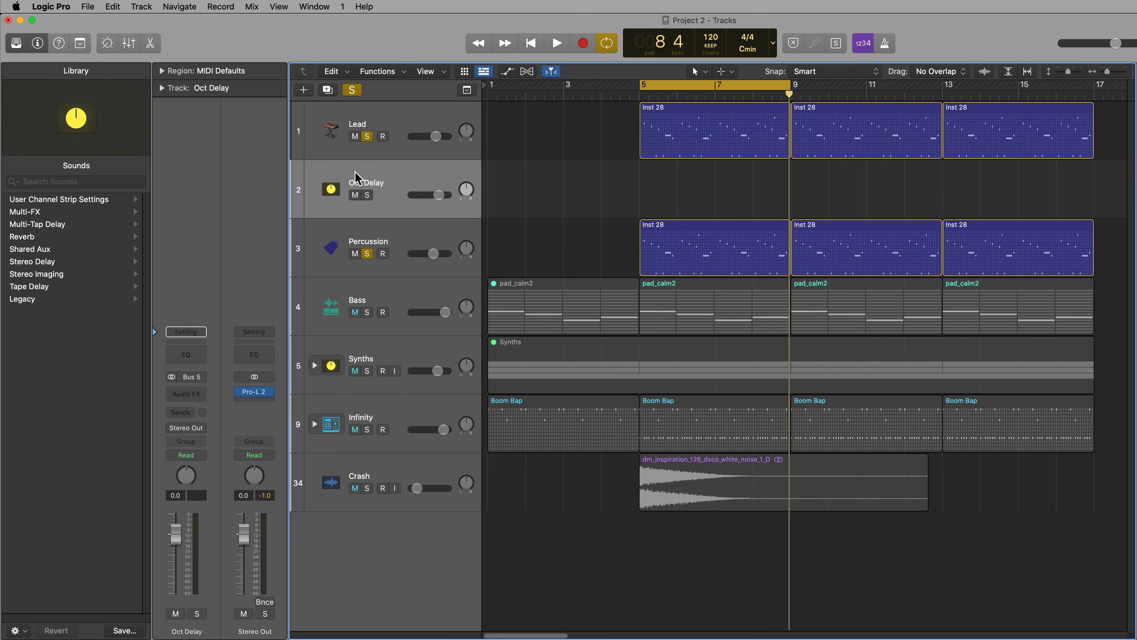
pyautogui.moveTo(399, 172); pyautogui.dragTo(408, 242)
pyautogui.moveTo(400, 198); pyautogui.dragTo(398, 258)
pyautogui.press('x')
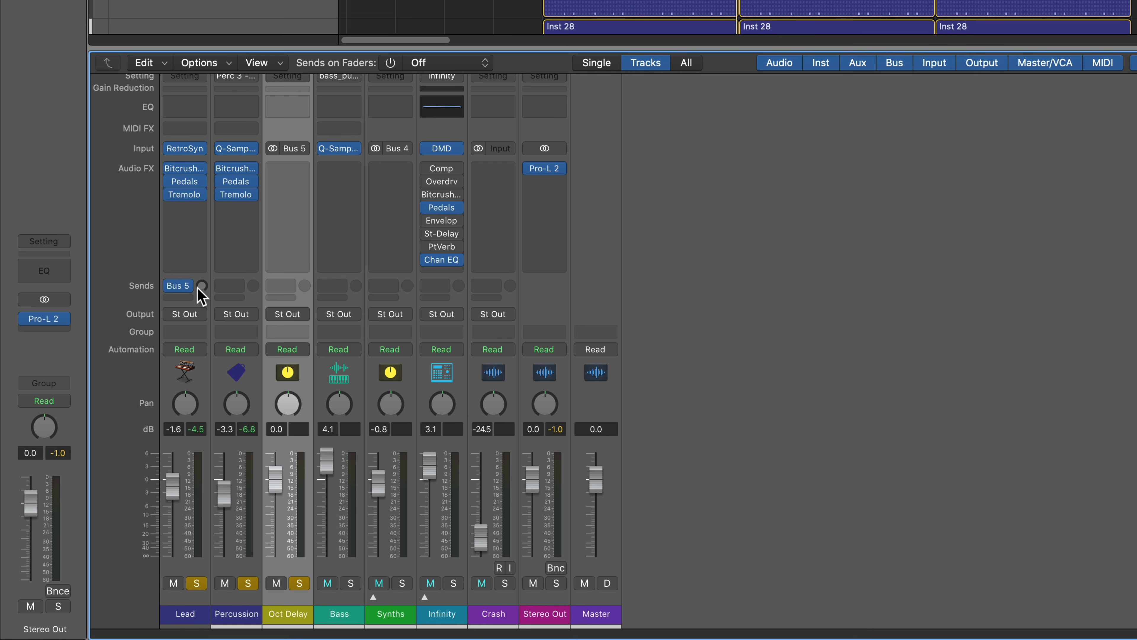
# Step: Raise the Lead channel's Bus 5 send and add a Bus 5 send at -5.0 dB to the Percussion channel
pyautogui.moveTo(198, 287); pyautogui.dragTo(199, 265)
pyautogui.click(235, 286)
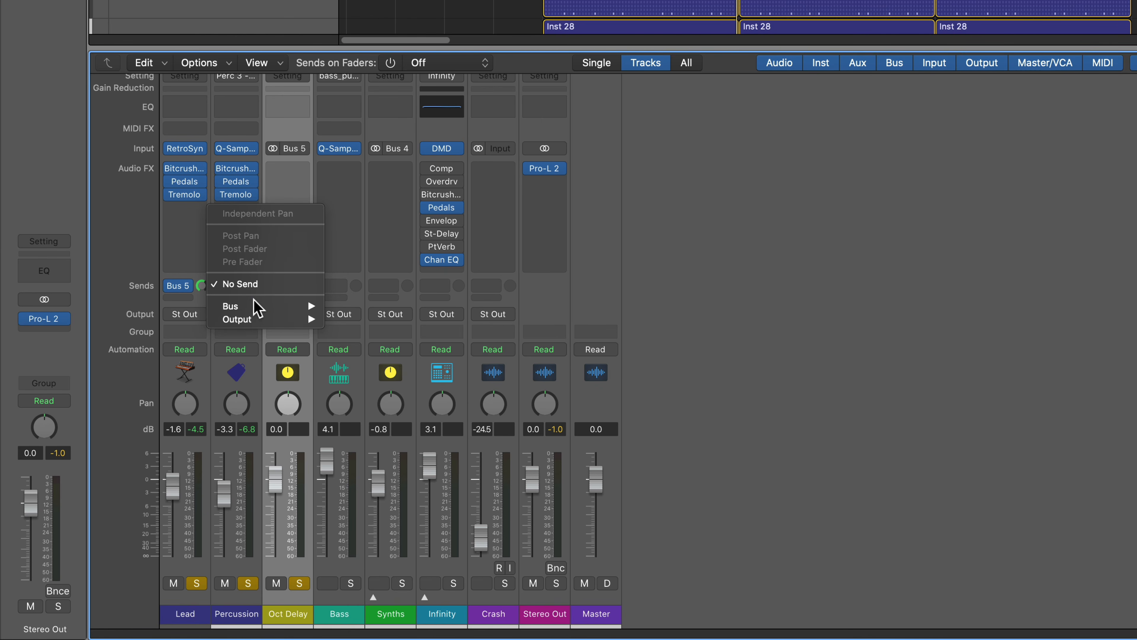
pyautogui.moveTo(271, 309)
pyautogui.click(392, 332)
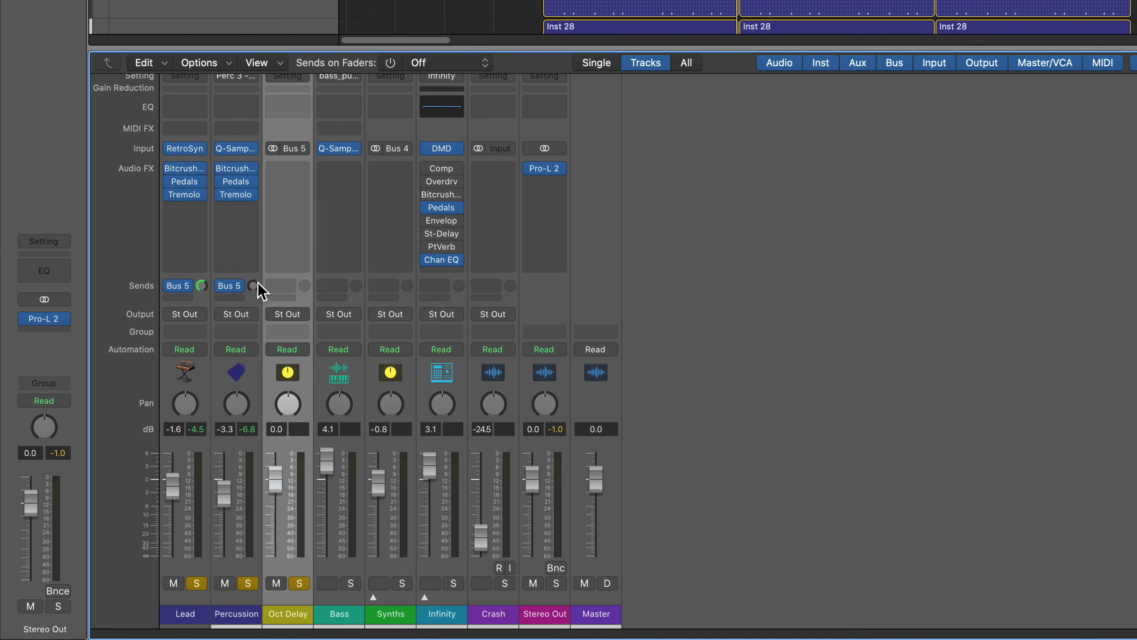
pyautogui.click(225, 617)
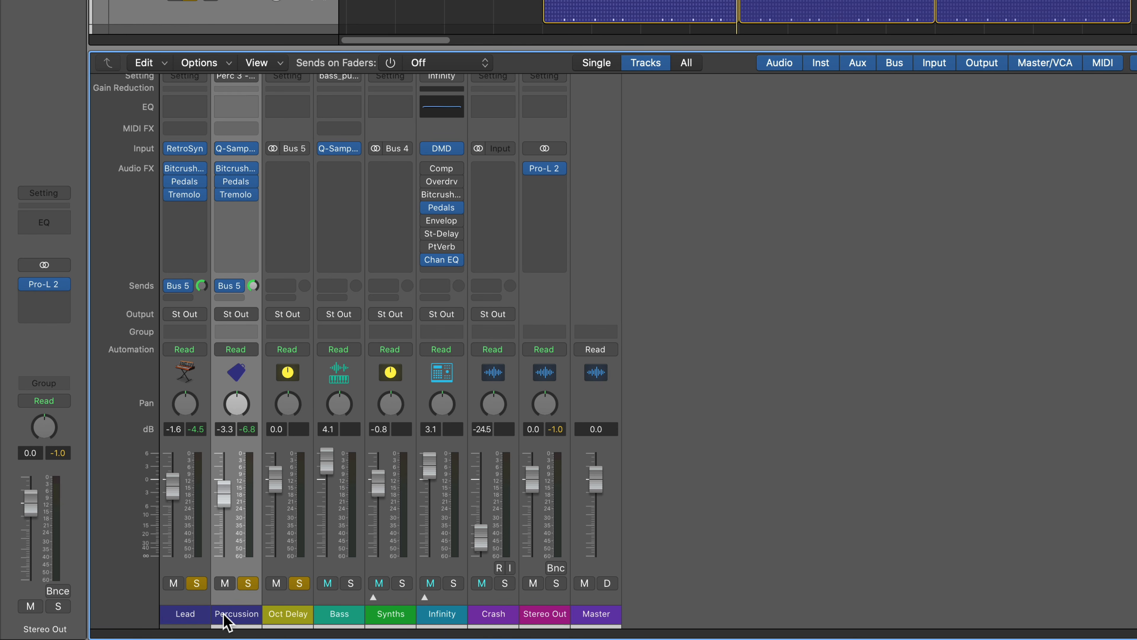
pyautogui.click(203, 615)
pyautogui.click(229, 617)
pyautogui.moveTo(253, 286)
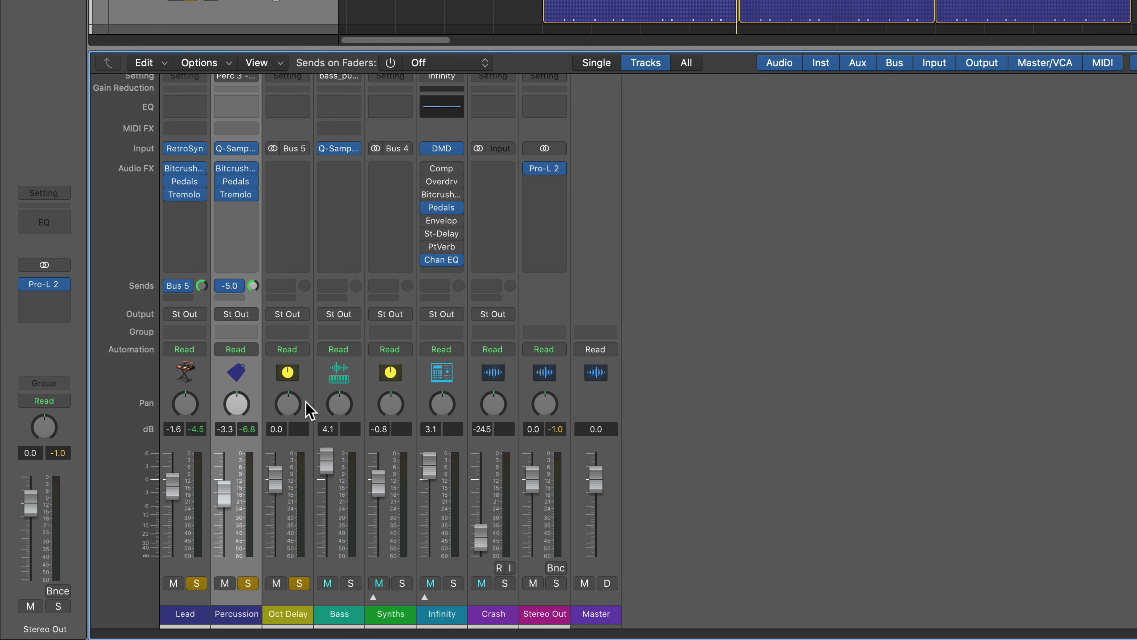
# Step: Insert a stereo Pitch Shifter on the Oct Delay channel and set it to 12 semitones with a 100% mix
pyautogui.click(291, 614)
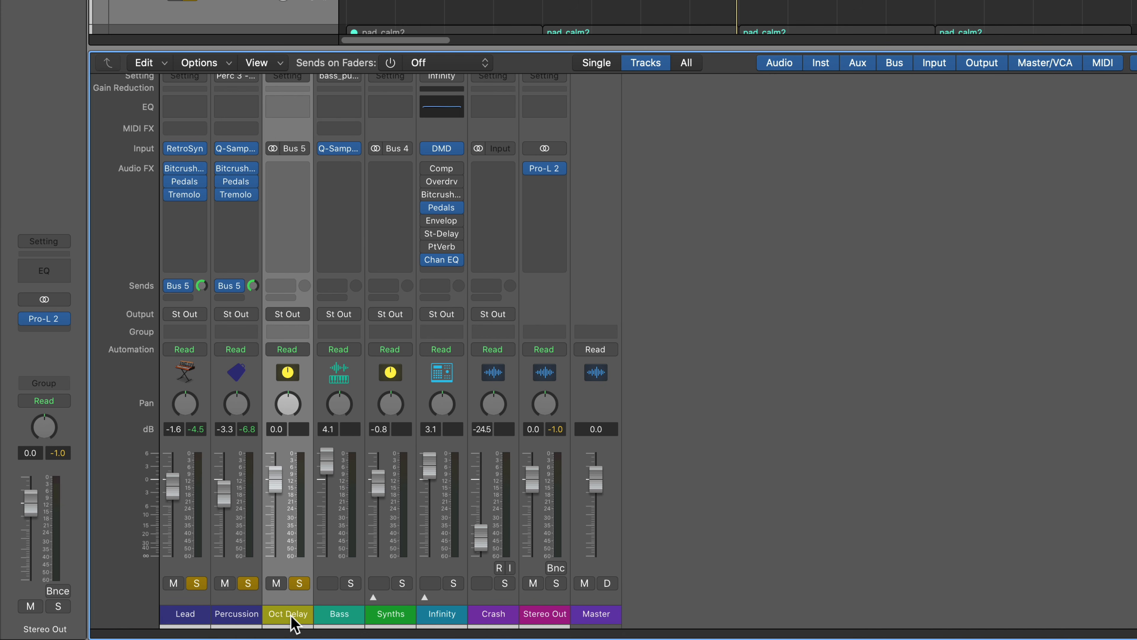
pyautogui.click(298, 170)
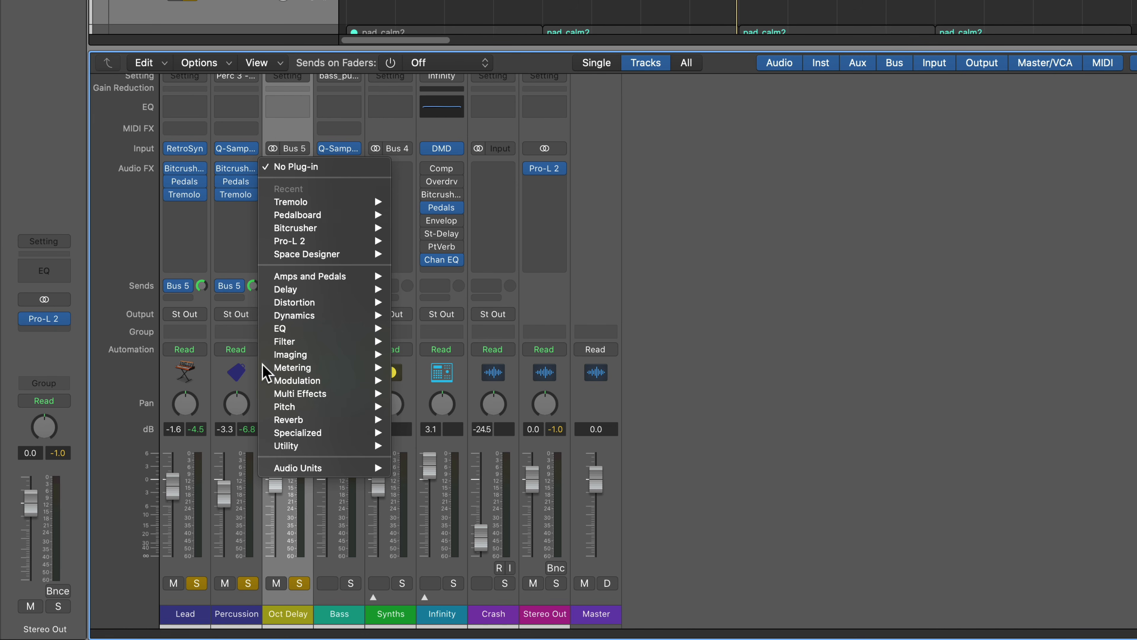
pyautogui.moveTo(298, 406)
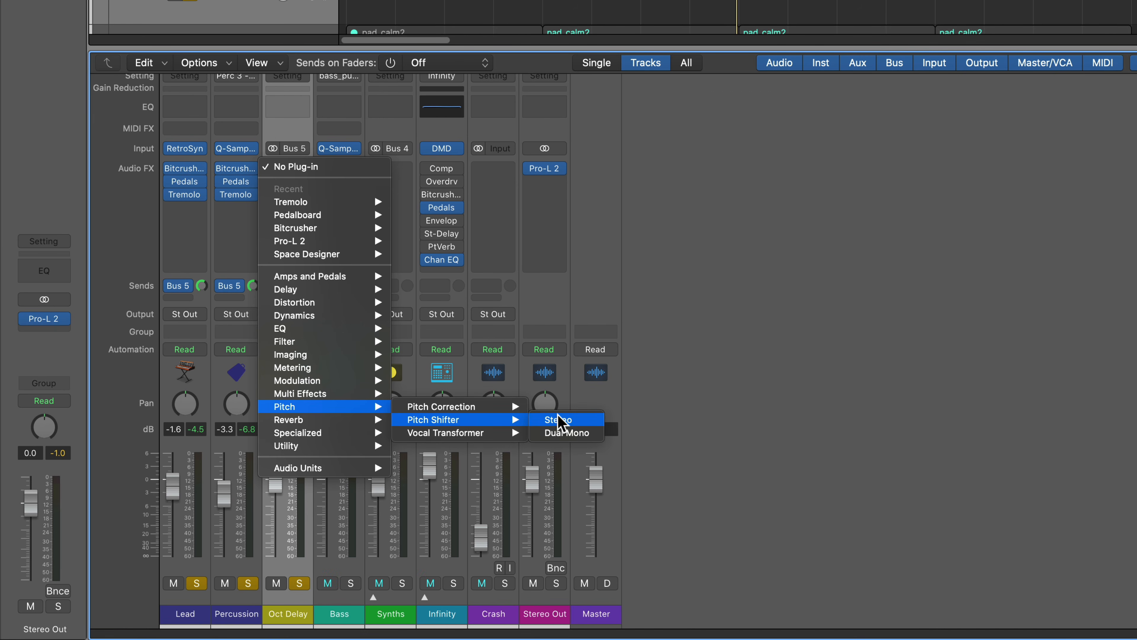
pyautogui.click(560, 421)
pyautogui.moveTo(495, 233); pyautogui.dragTo(524, 106)
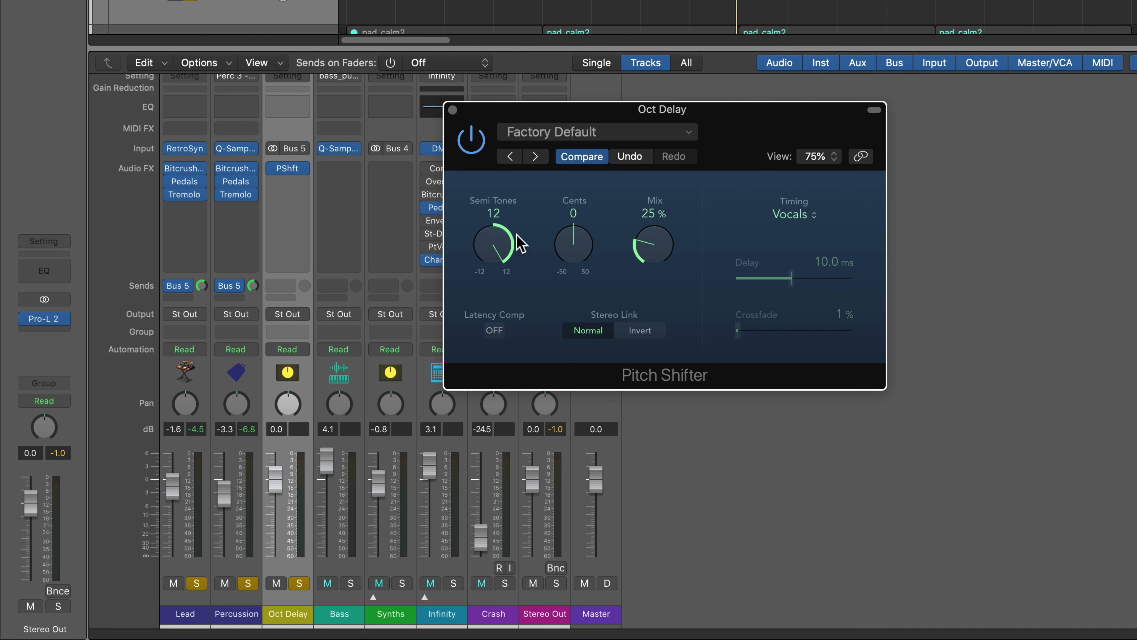
pyautogui.moveTo(661, 219); pyautogui.dragTo(670, 18)
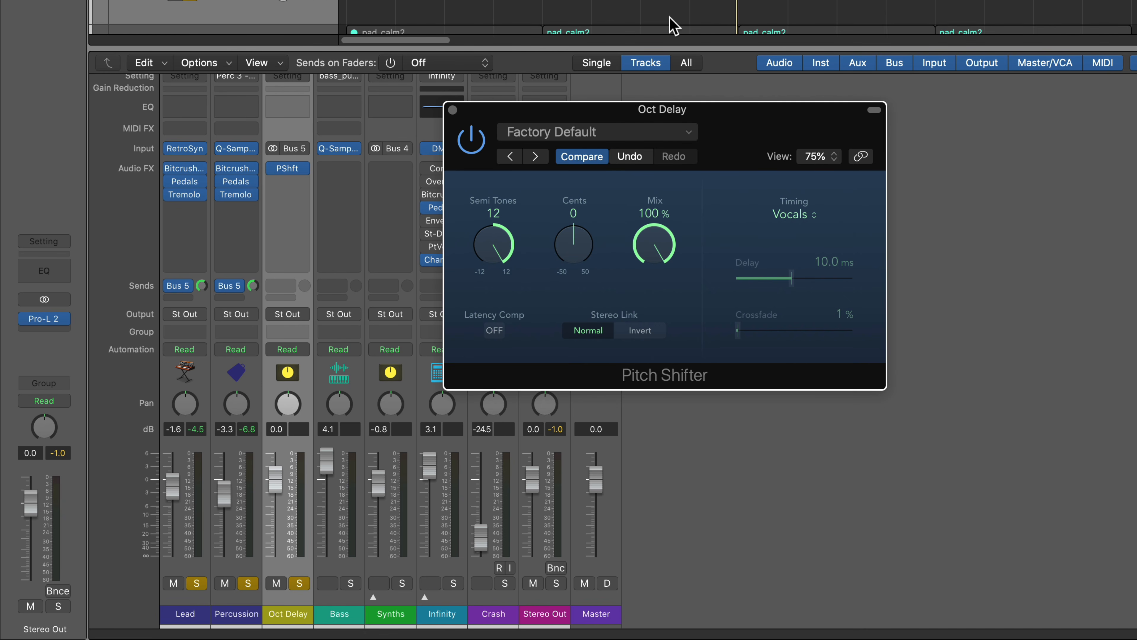
# Step: Set the Pitch Shifter's timing to Pitch Tracking, turn on latency compensation, and close the plug-in window
pyautogui.click(793, 214)
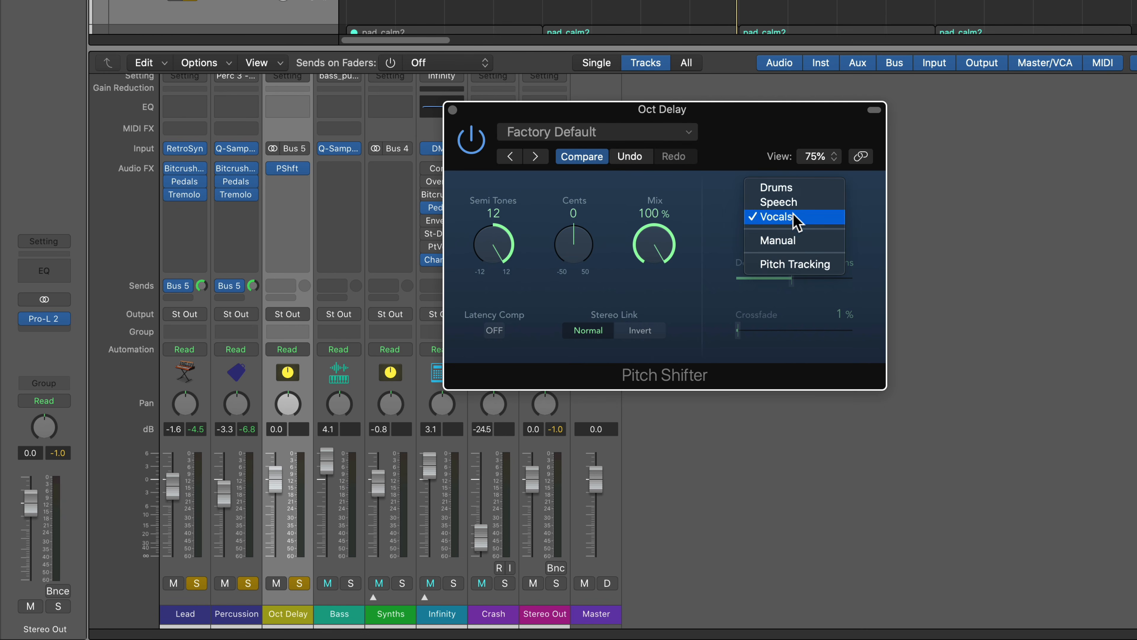
pyautogui.click(805, 267)
pyautogui.click(497, 331)
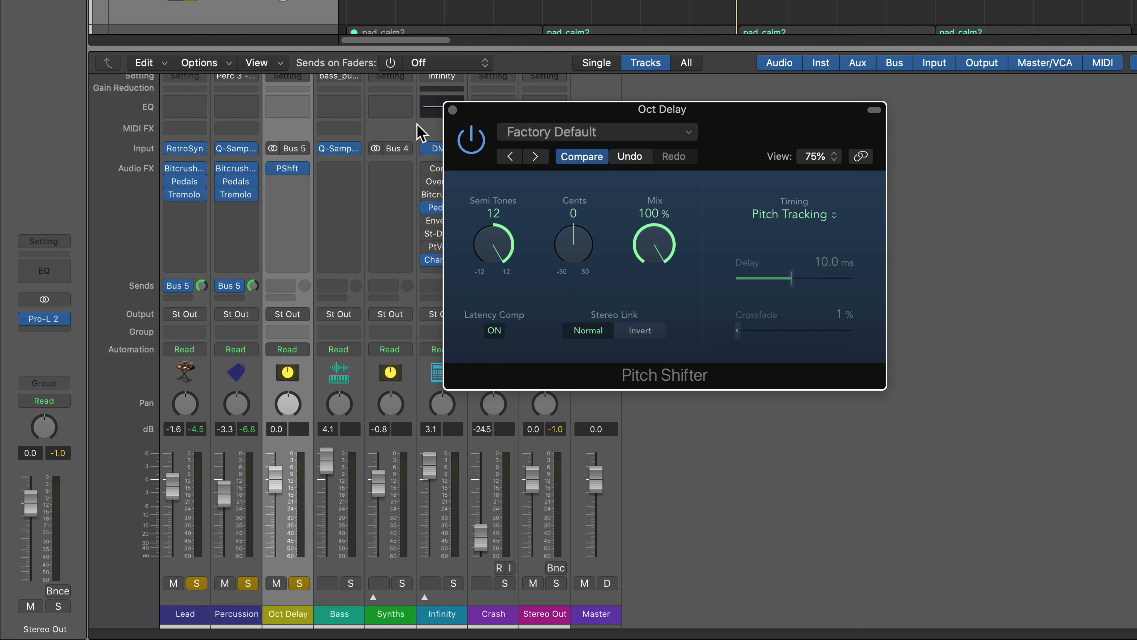
pyautogui.click(453, 110)
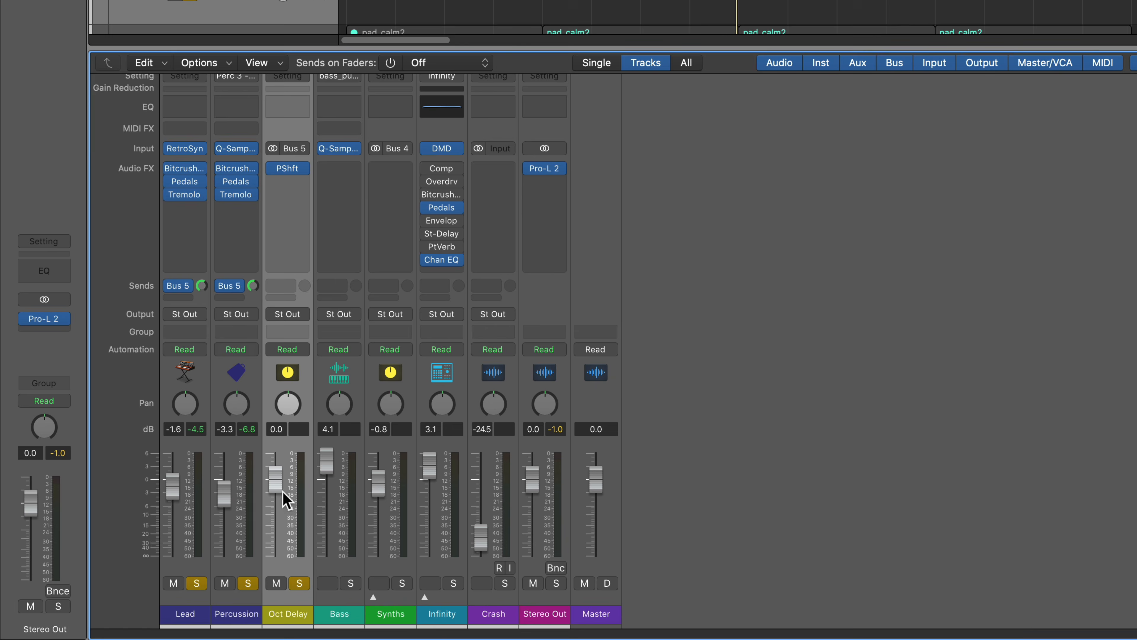
# Step: Set the Oct Delay fader to -3.0 dB and audition that channel alone with Percussion and Lead unsoloed
pyautogui.moveTo(433, 518); pyautogui.dragTo(433, 525)
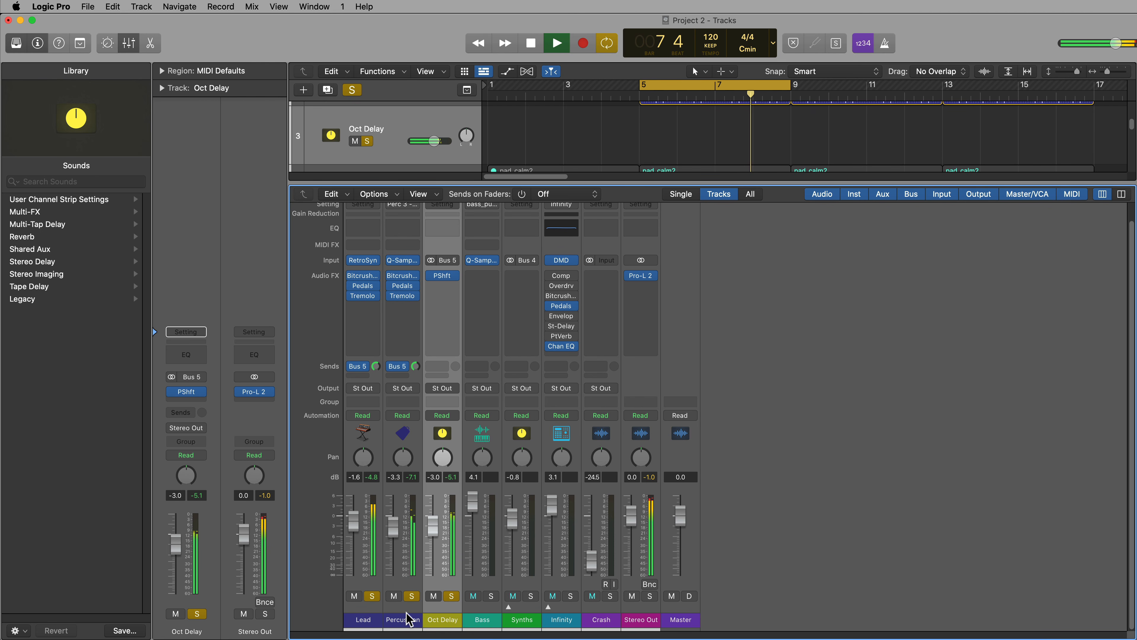
pyautogui.press('space')
pyautogui.click(411, 596)
pyautogui.click(372, 596)
pyautogui.click(442, 619)
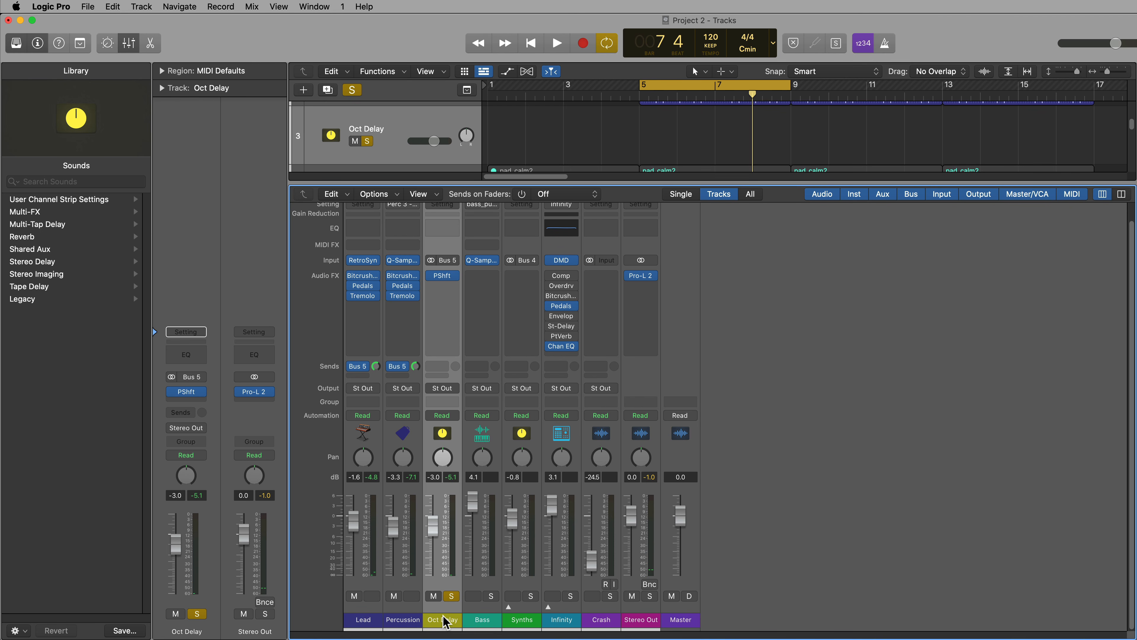
pyautogui.press('space')
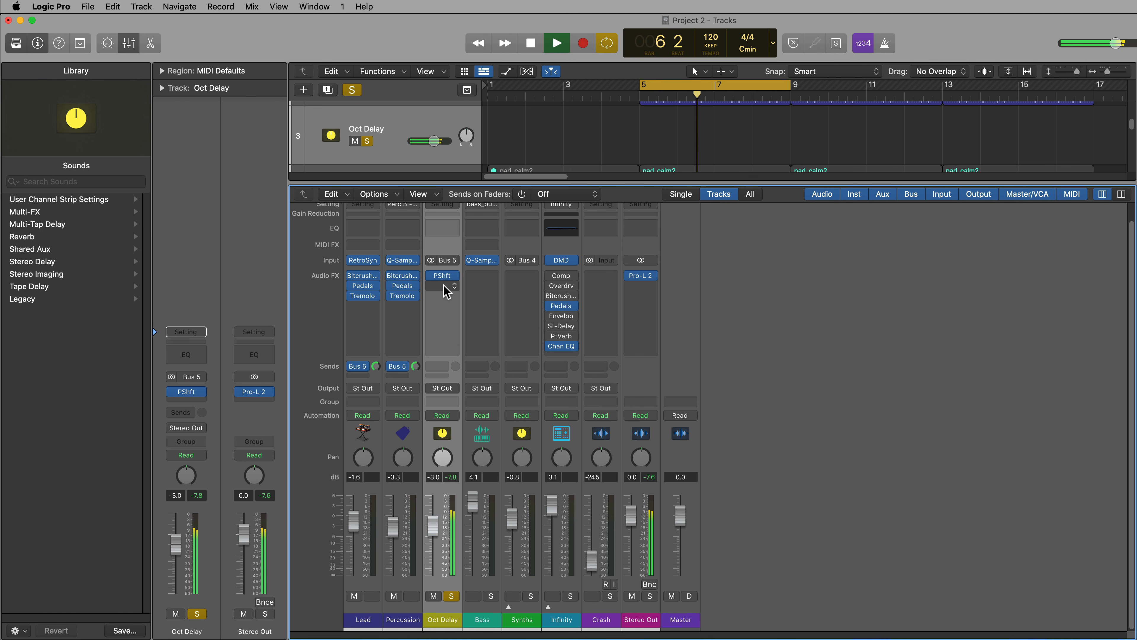
pyautogui.press('space')
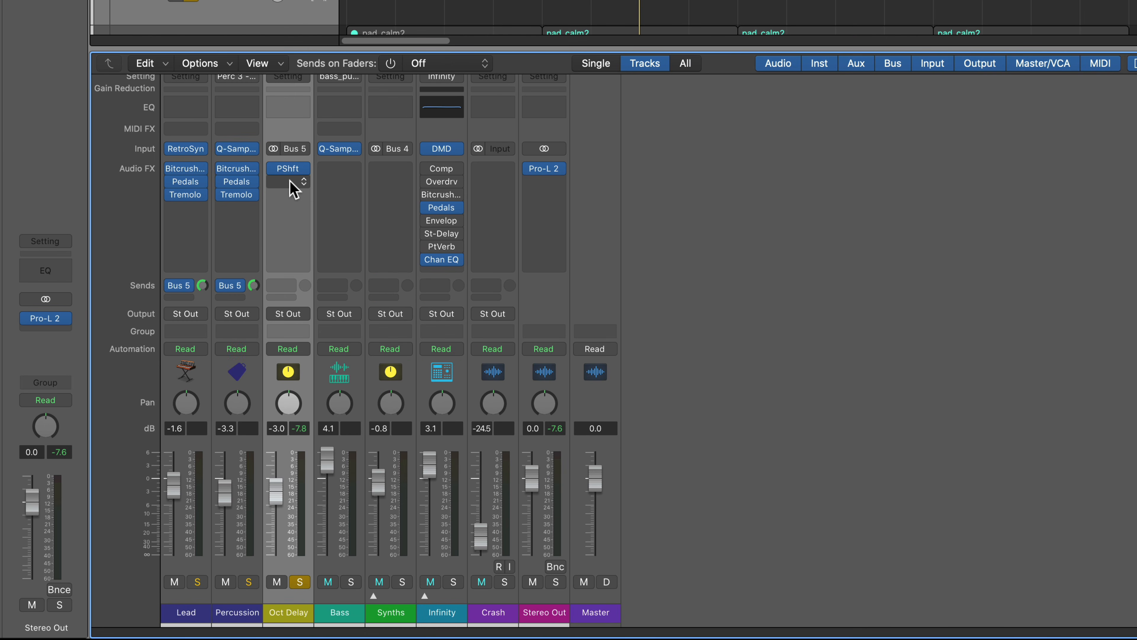
# Step: Insert a stereo Stereo Delay after the Pitch Shifter on the Oct Delay channel
pyautogui.click(291, 184)
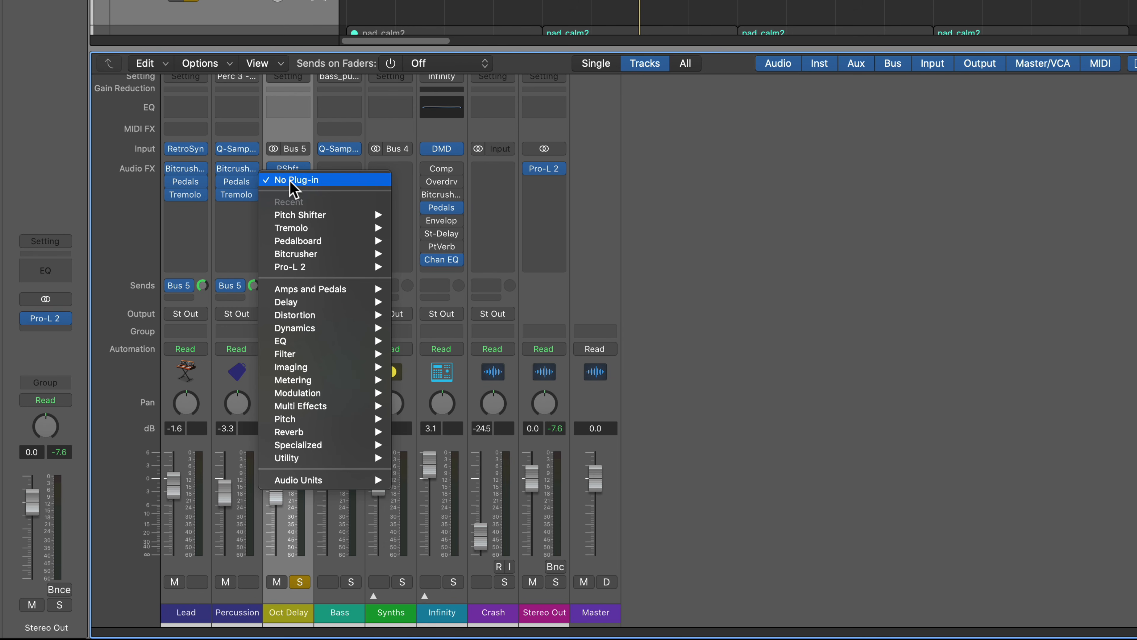
pyautogui.moveTo(324, 355)
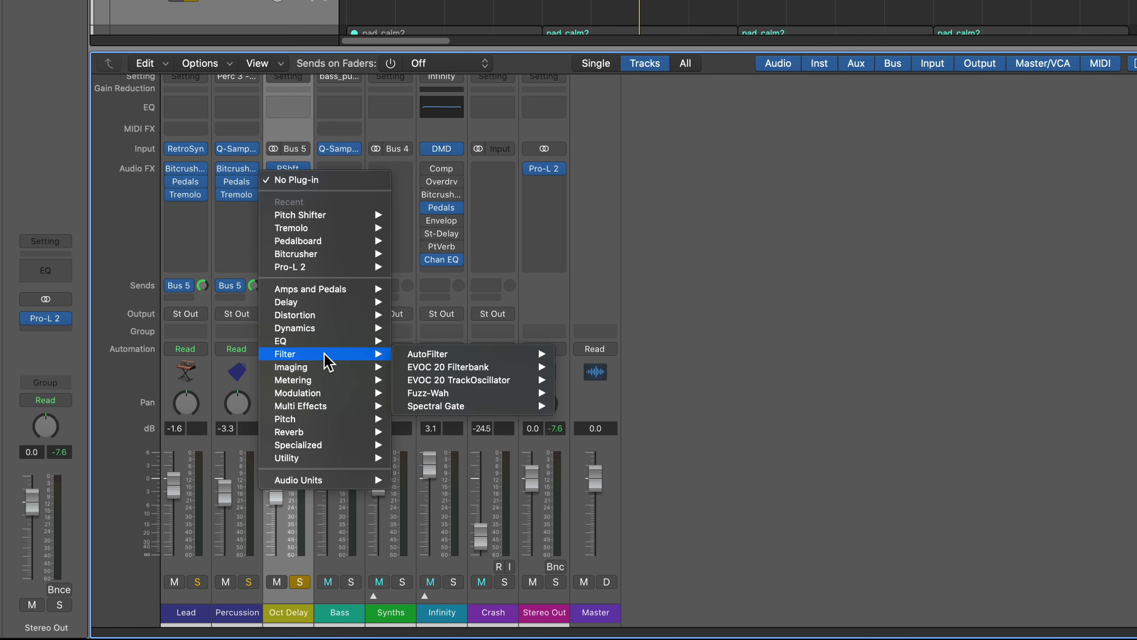
pyautogui.moveTo(373, 303)
pyautogui.moveTo(475, 341)
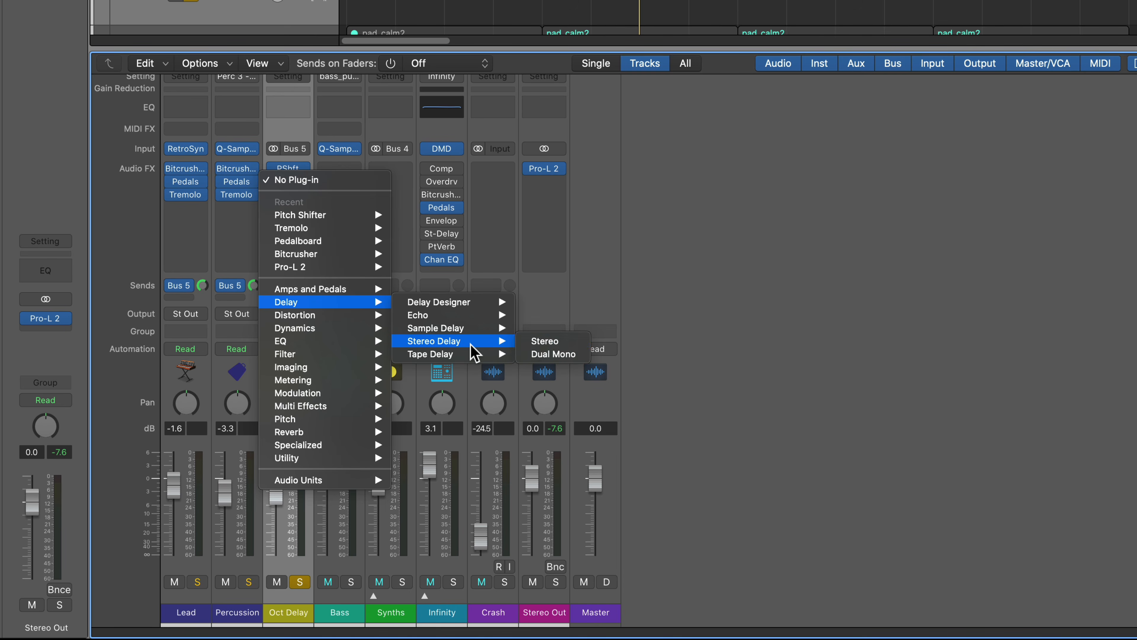
pyautogui.click(535, 341)
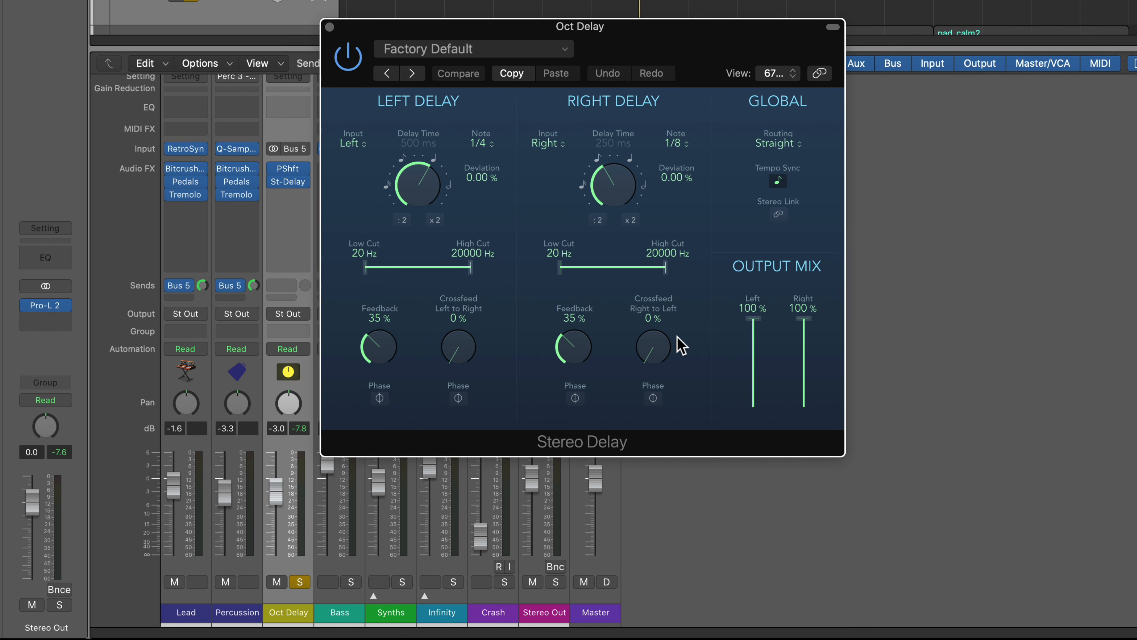
# Step: Set the left delay's cuts to 110 Hz and 6600 Hz and the right delay's to 120 Hz and 7000 Hz
pyautogui.moveTo(366, 270); pyautogui.dragTo(395, 271)
pyautogui.moveTo(579, 274); pyautogui.dragTo(598, 269)
pyautogui.moveTo(470, 267); pyautogui.dragTo(453, 276)
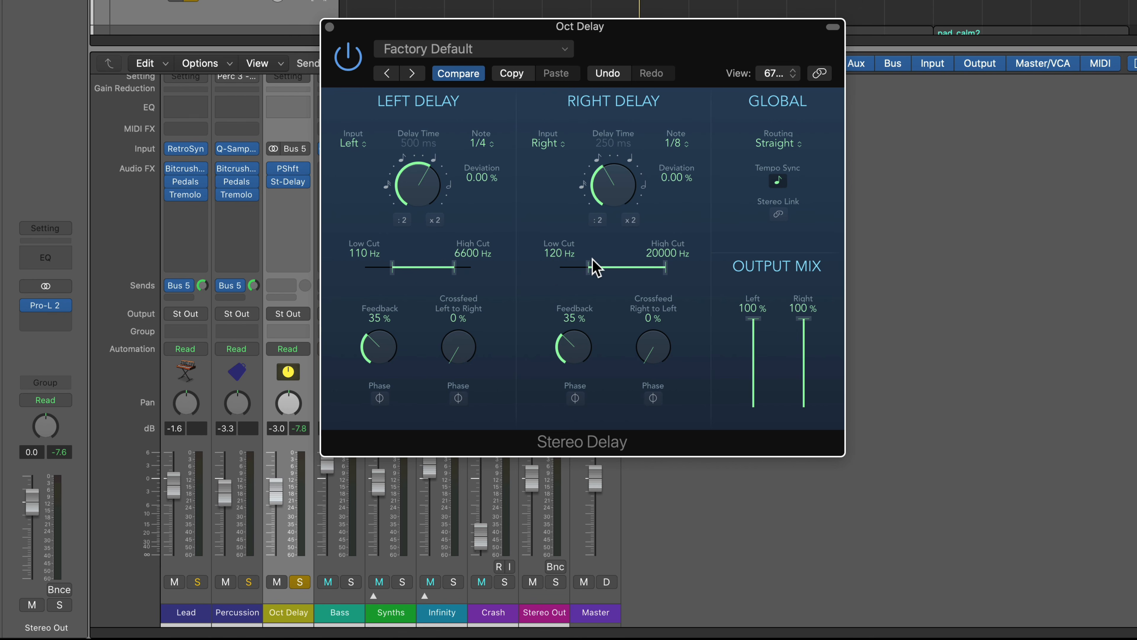
pyautogui.moveTo(665, 268); pyautogui.dragTo(647, 277)
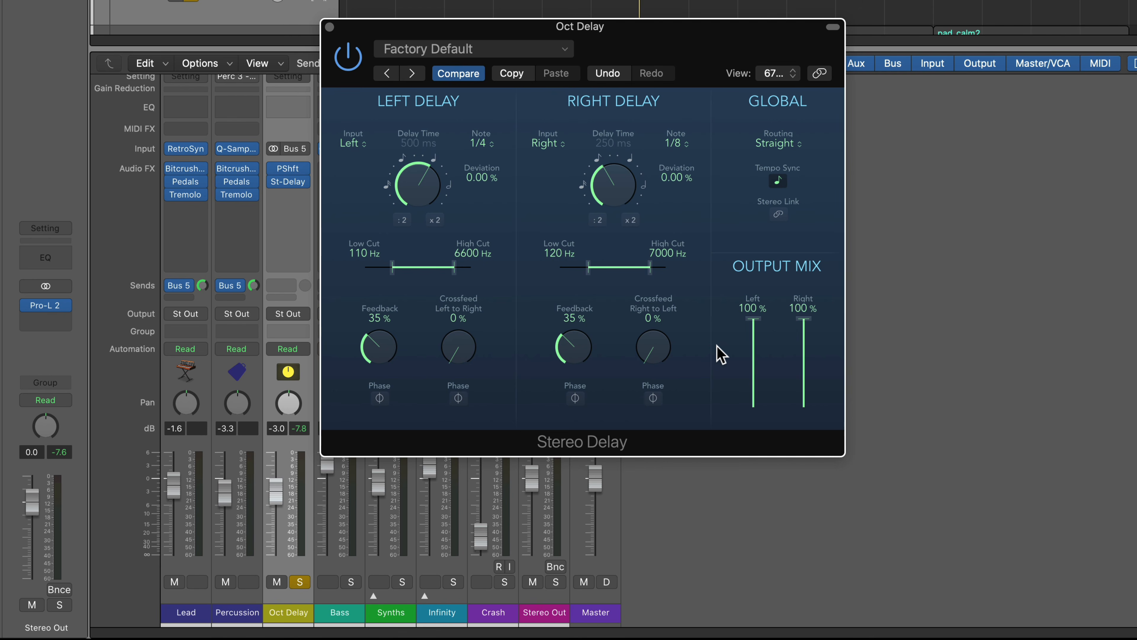
pyautogui.moveTo(751, 334); pyautogui.dragTo(804, 329)
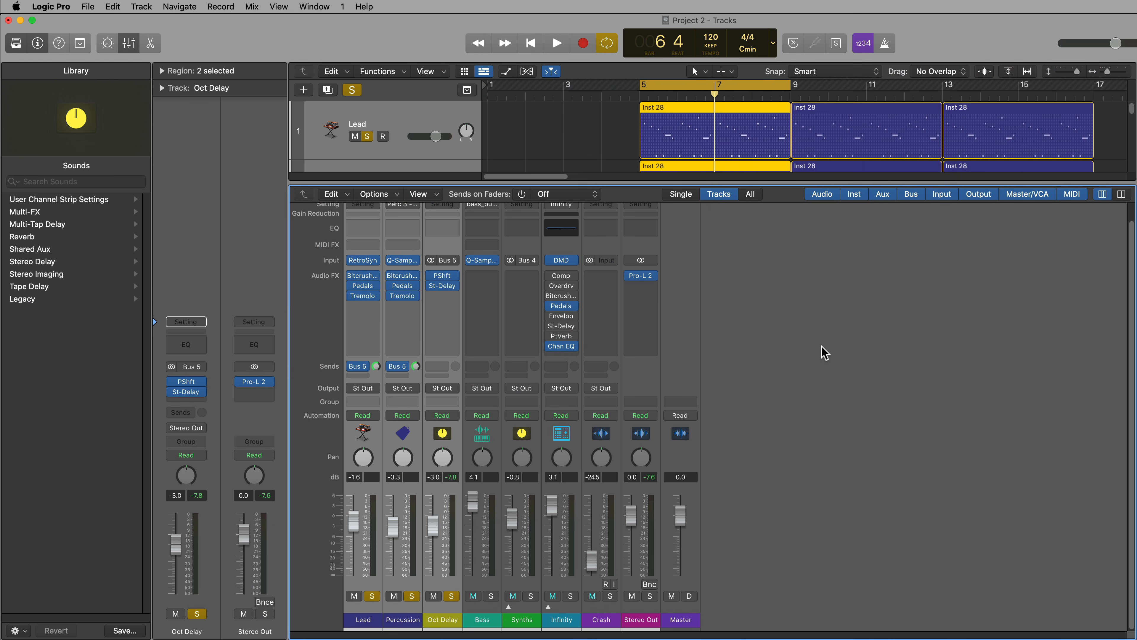
# Step: During playback, set the Percussion fader to -3.5 dB, Oct Delay fader to -2.4 dB, and Percussion's Bus 5 send to -0.3 dB
pyautogui.press('x')
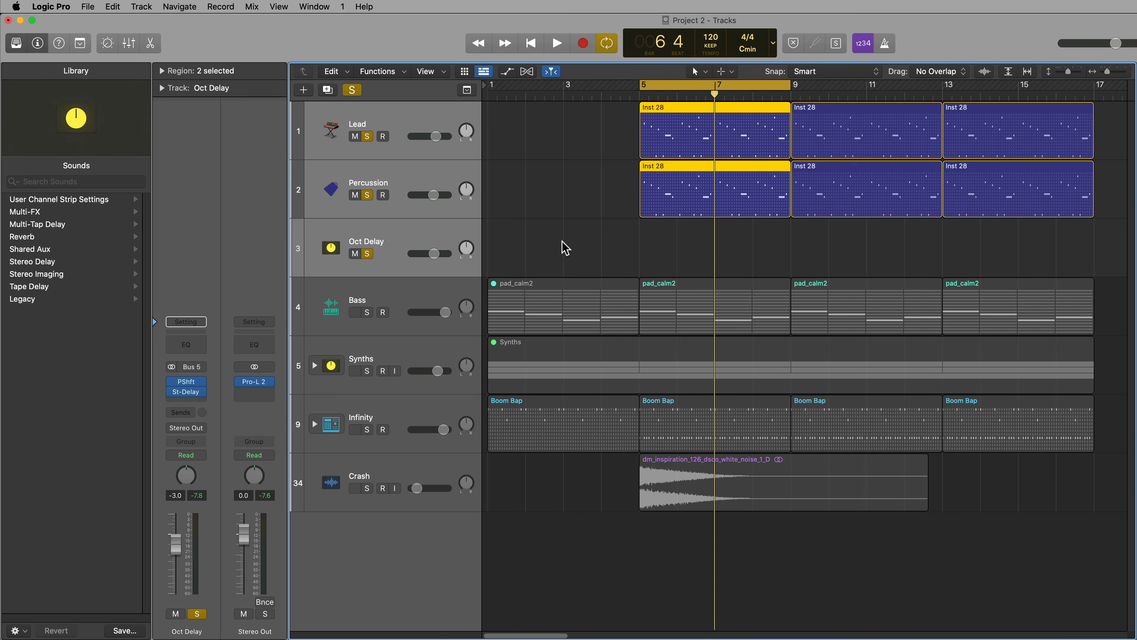
pyautogui.press('x')
pyautogui.press('space')
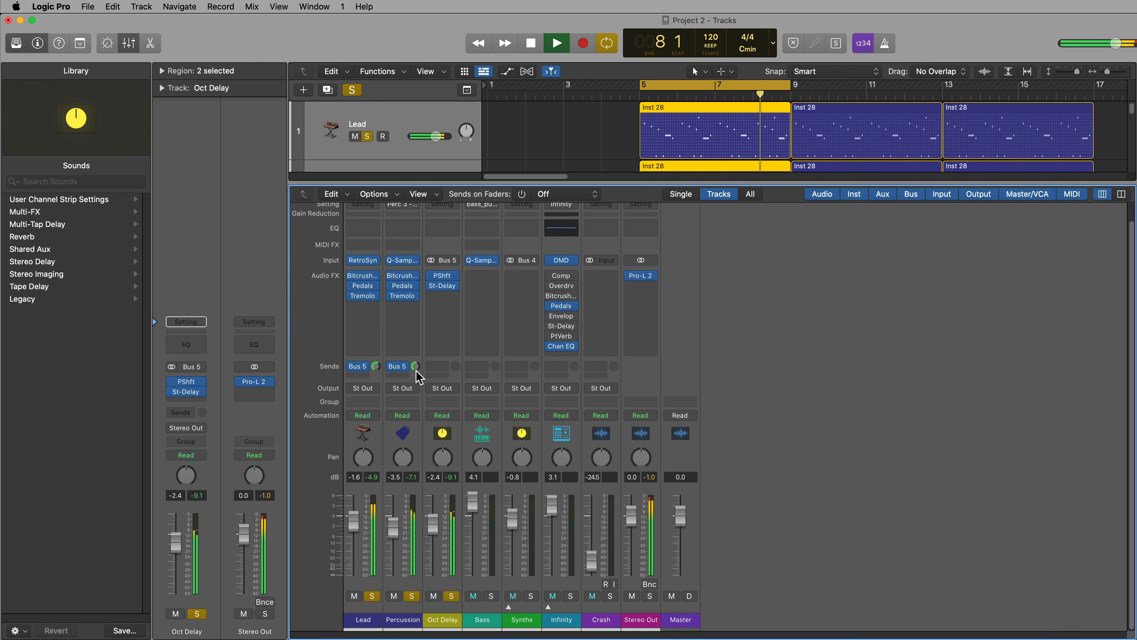
pyautogui.moveTo(415, 366); pyautogui.dragTo(421, 332)
pyautogui.moveTo(377, 367); pyautogui.dragTo(413, 373)
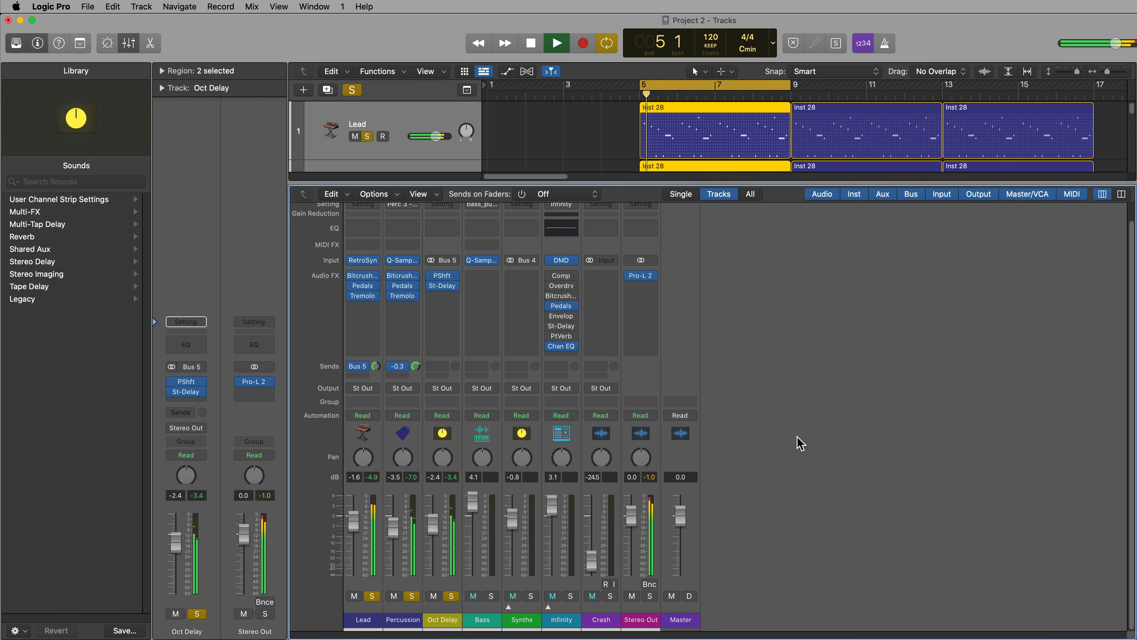
pyautogui.press('space')
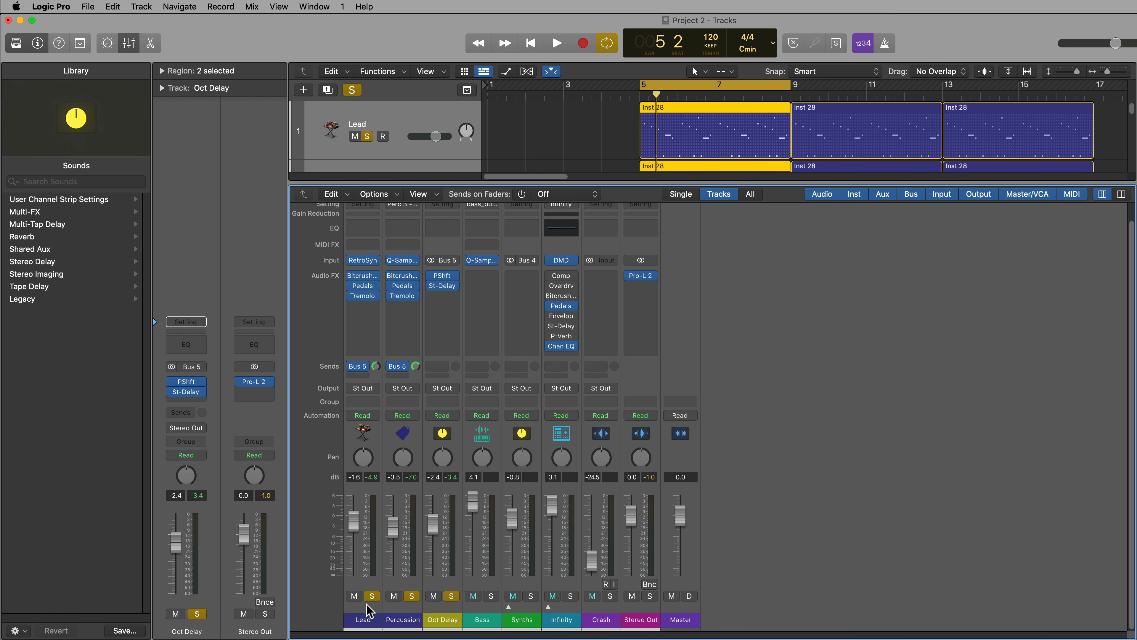
# Step: Add a Bus 6 send at 0.0 dB to the Lead, Percussion and Oct Delay channels together
pyautogui.click(368, 620)
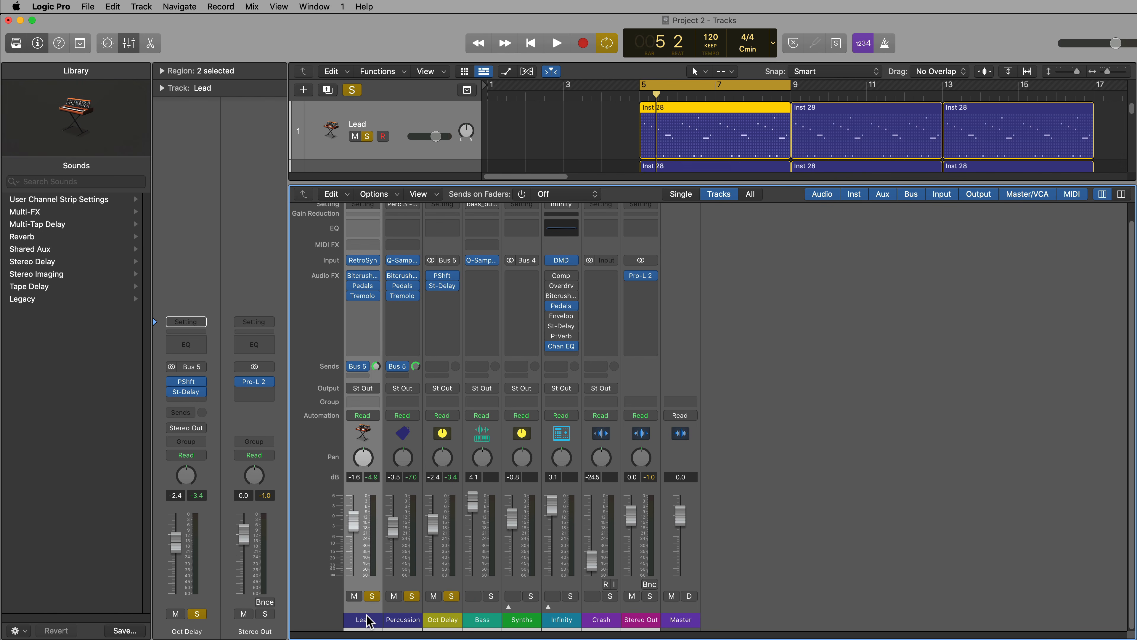
pyautogui.keyDown('shift'); pyautogui.click(440, 621); pyautogui.keyUp('shift')
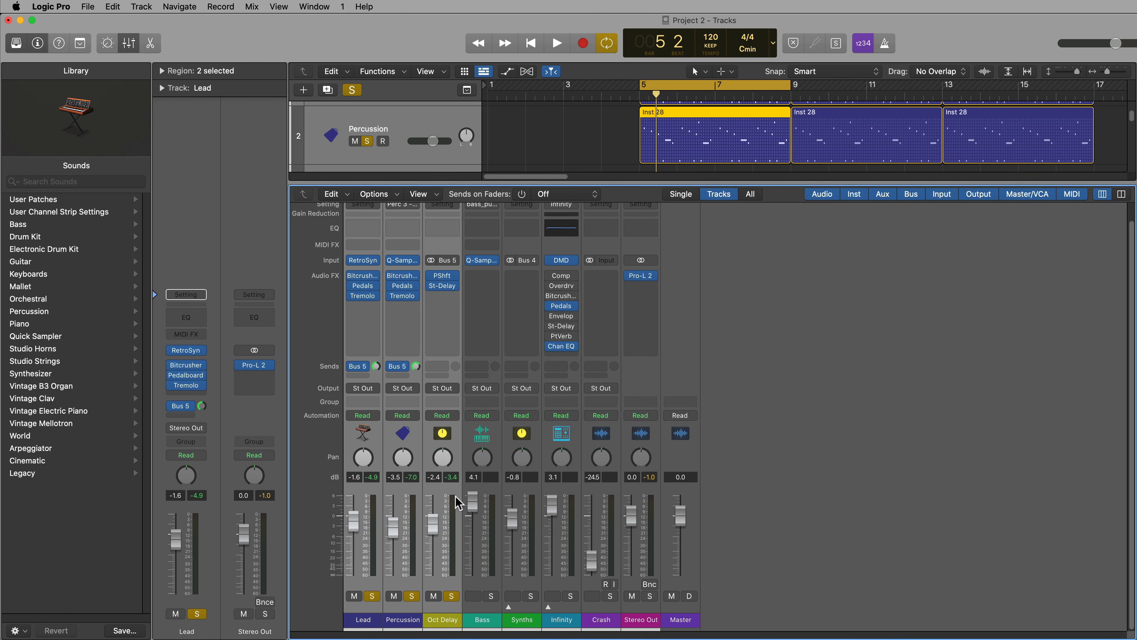
pyautogui.click(360, 375)
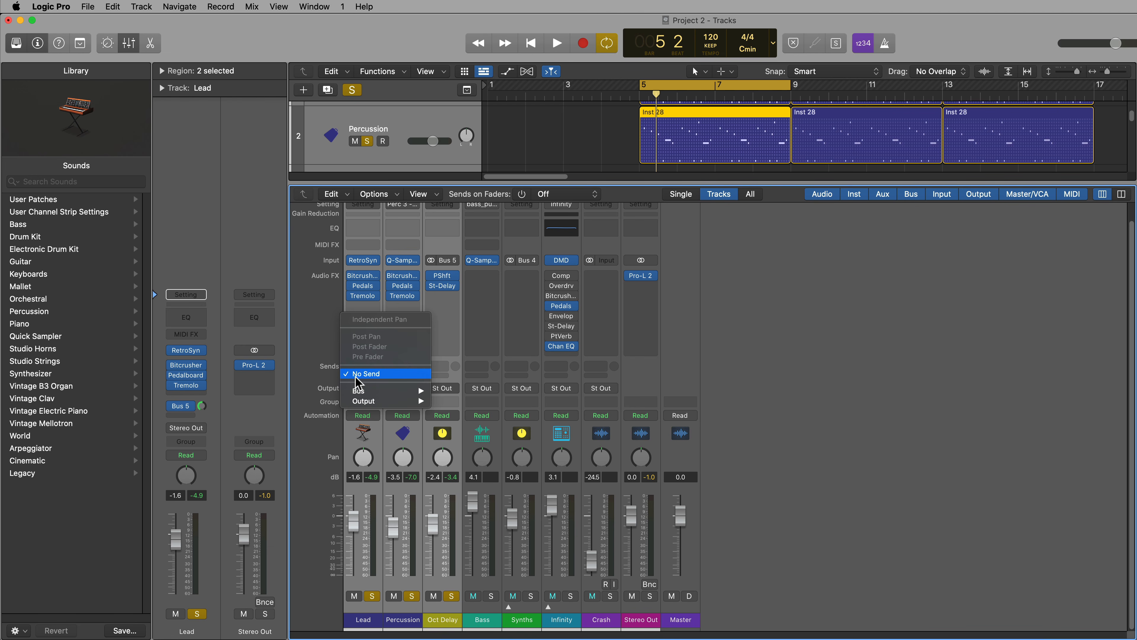
pyautogui.moveTo(367, 391)
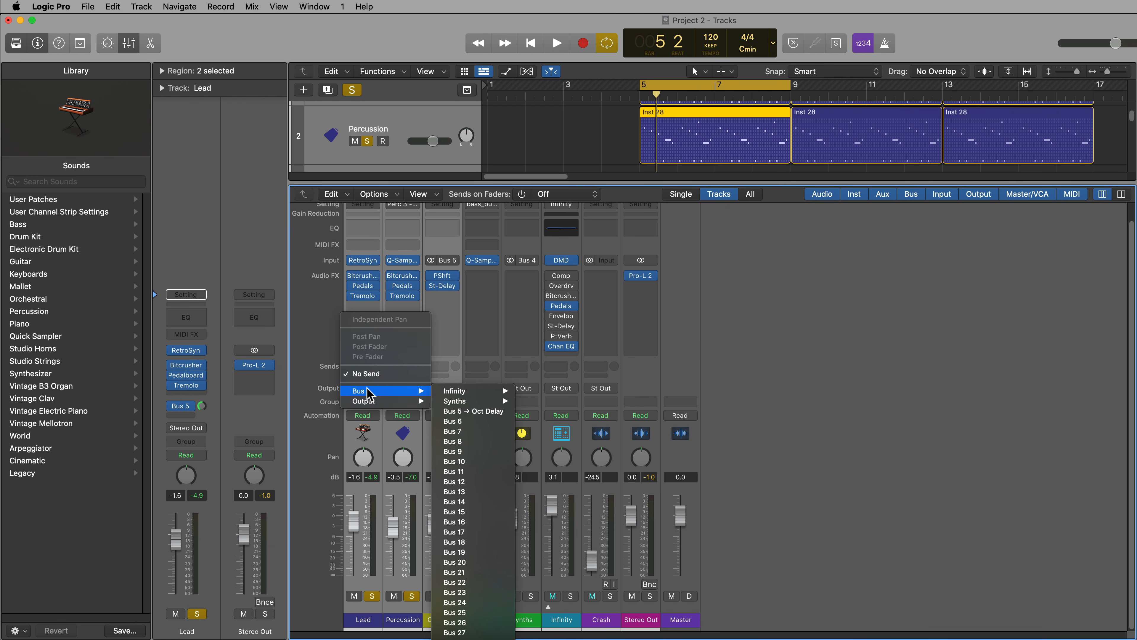
pyautogui.click(475, 421)
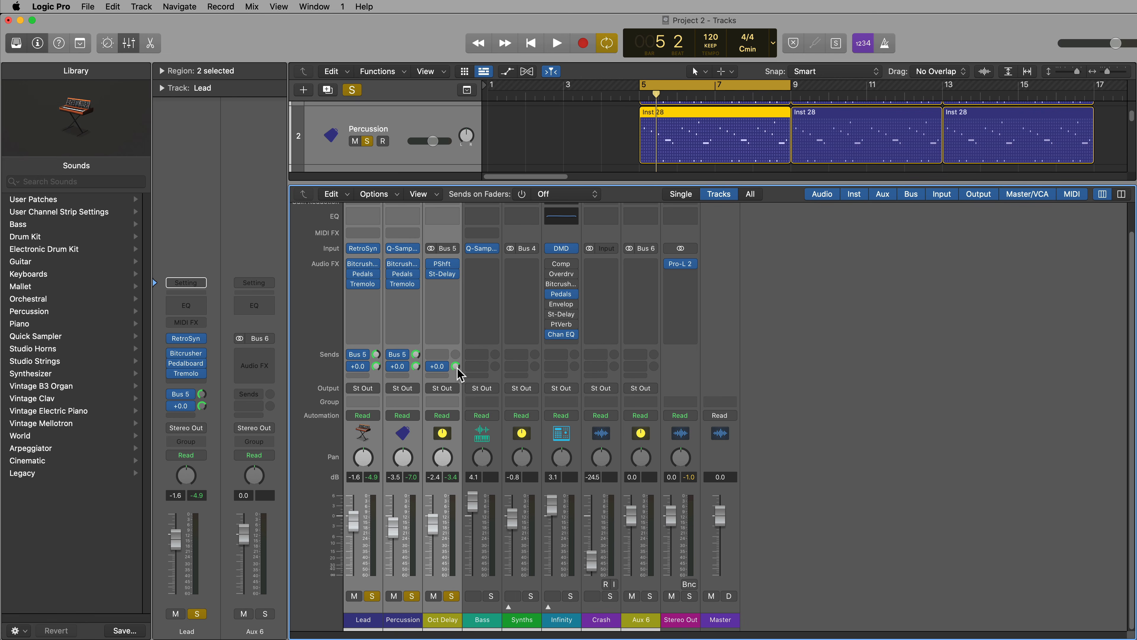
# Step: Rename the new Bus 6 aux channel as Verb and create an arrangement track for it
pyautogui.doubleClick(647, 620)
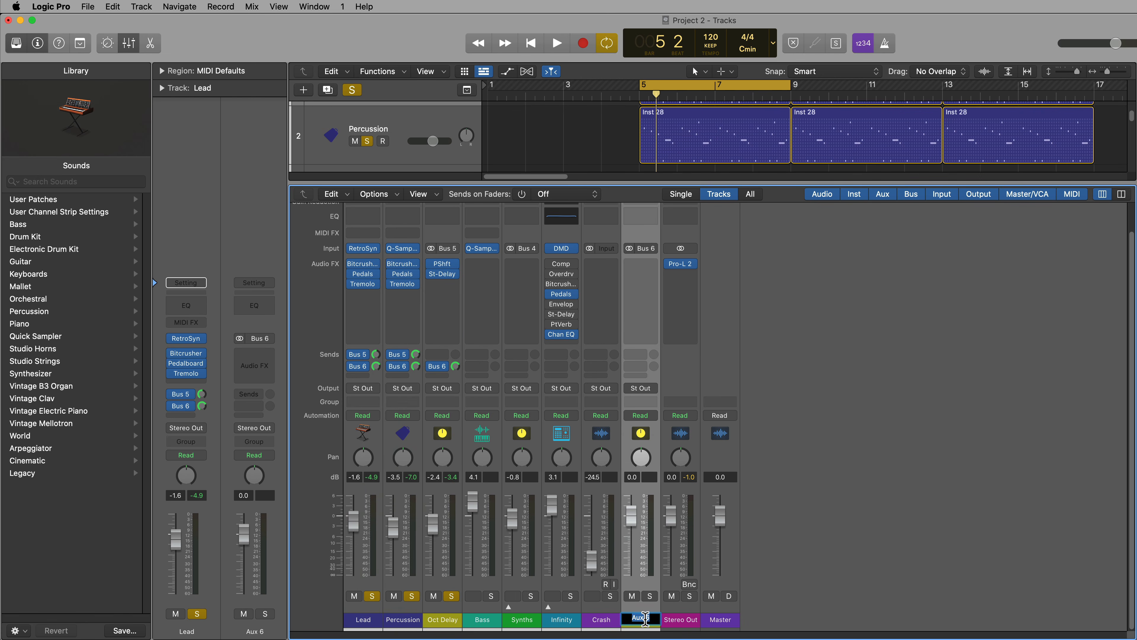
pyautogui.write('Verb')
pyautogui.press('Return')
pyautogui.hotkey('ctrl', 't')
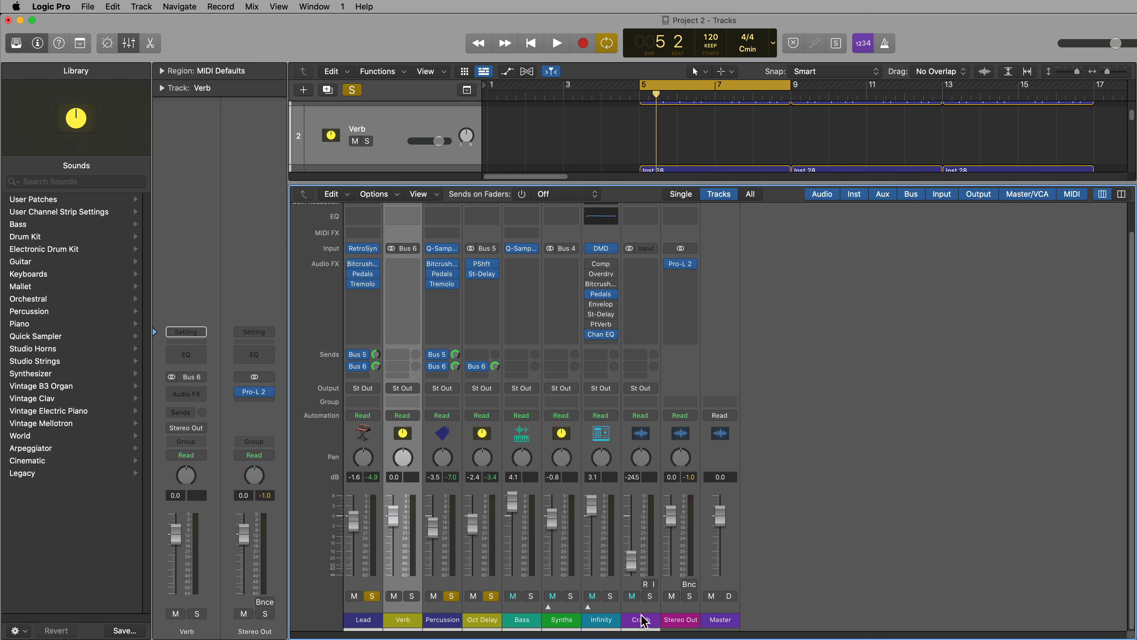
# Step: Move the Verb track below Oct Delay in the arrangement, solo it, and return to the Mixer
pyautogui.press('x')
pyautogui.moveTo(358, 188); pyautogui.dragTo(394, 306)
pyautogui.moveTo(386, 247); pyautogui.dragTo(395, 307)
pyautogui.click(366, 312)
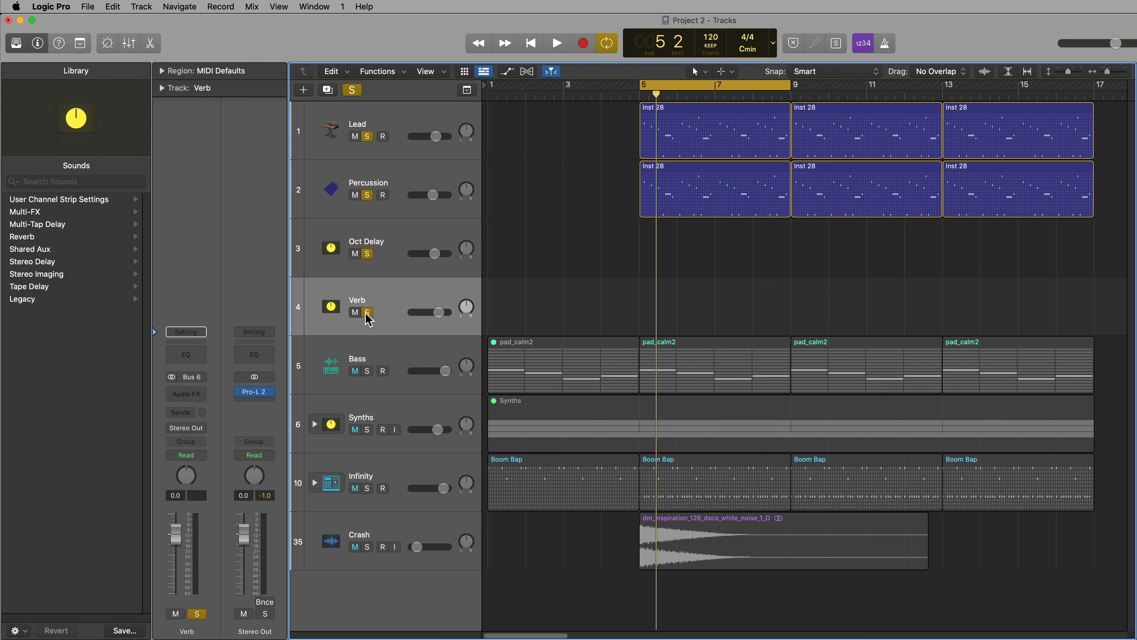
pyautogui.press('x')
# Step: Insert a stereo Space Designer reverb on the Verb channel
pyautogui.click(482, 264)
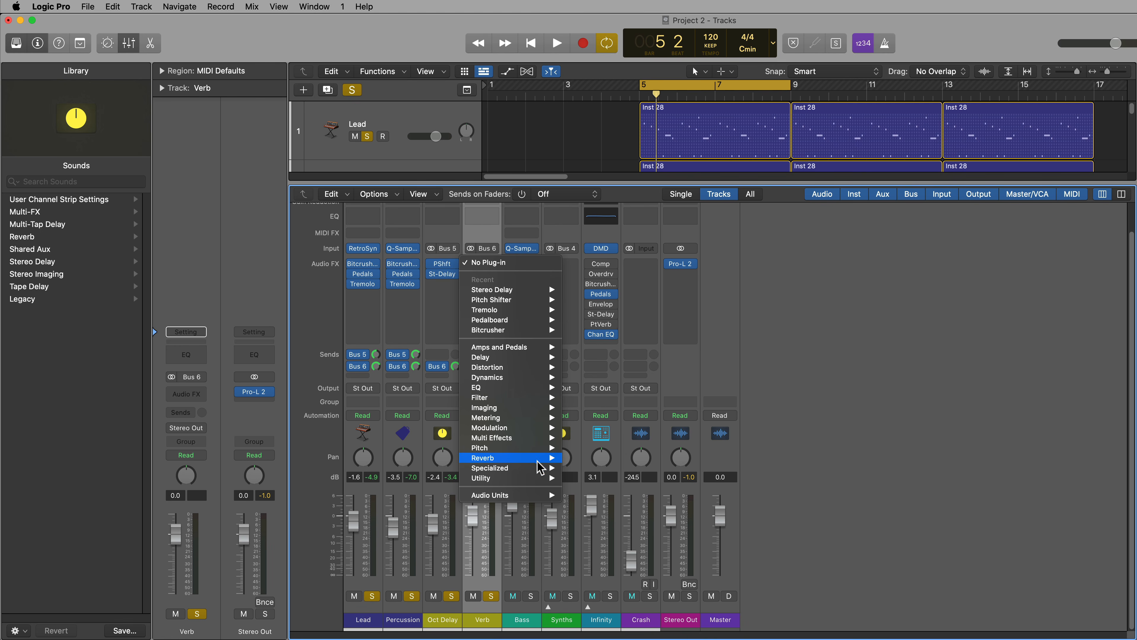
pyautogui.moveTo(540, 459)
pyautogui.click(685, 488)
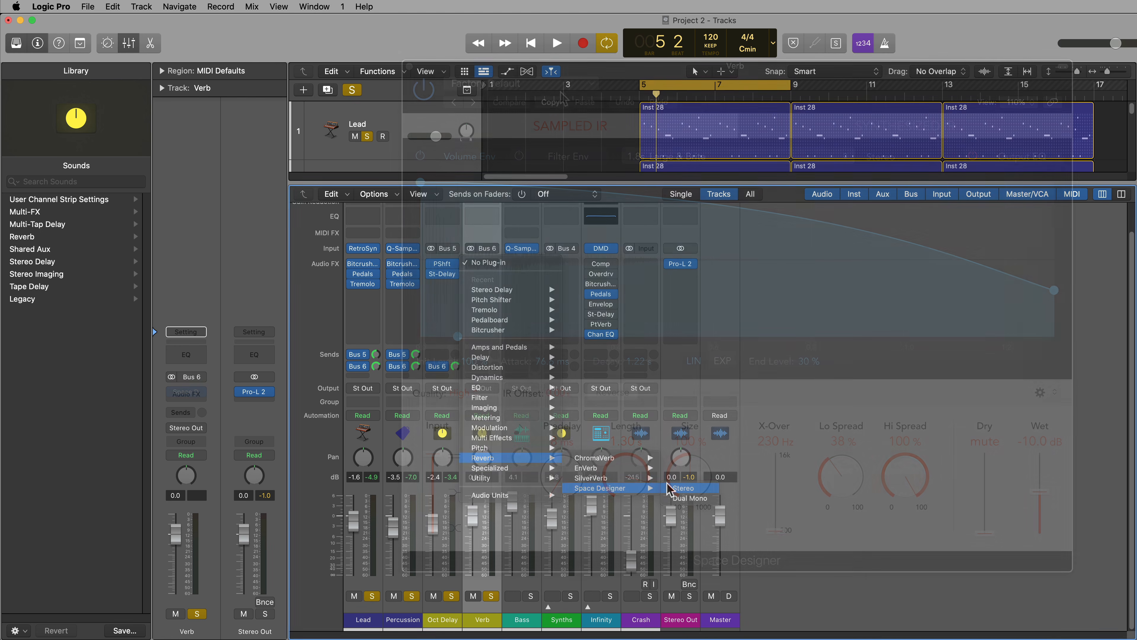
# Step: Load the 05.1s Shimmering Plate preset from the large plate reverbs into Space Designer, with the dry level at mute, and close the plug-in
pyautogui.click(550, 84)
pyautogui.moveTo(553, 304)
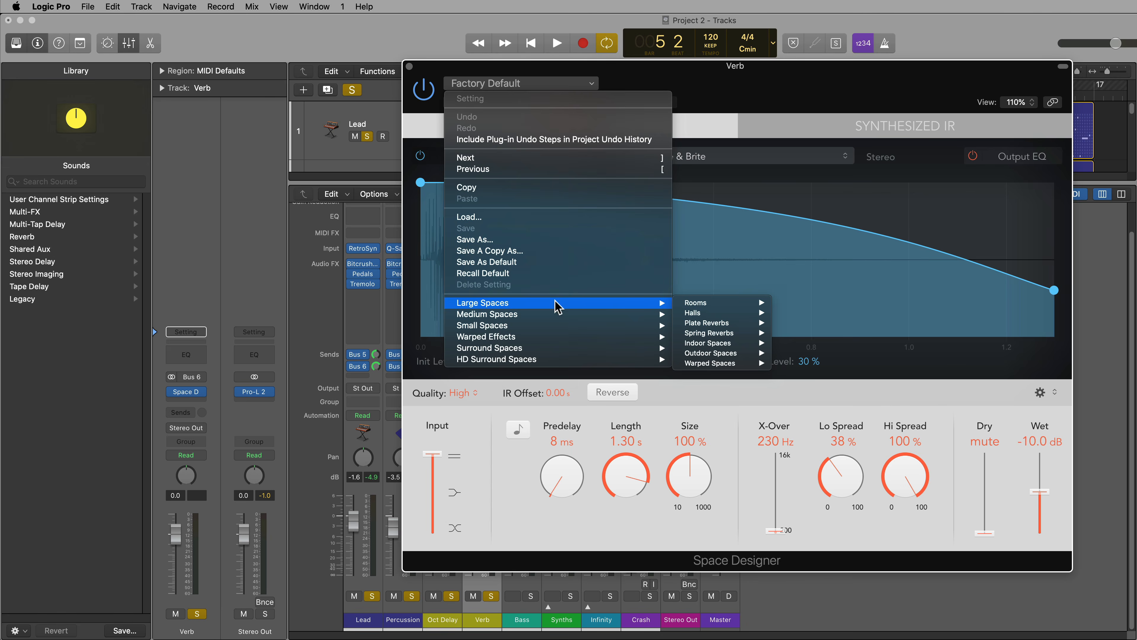
pyautogui.moveTo(740, 315)
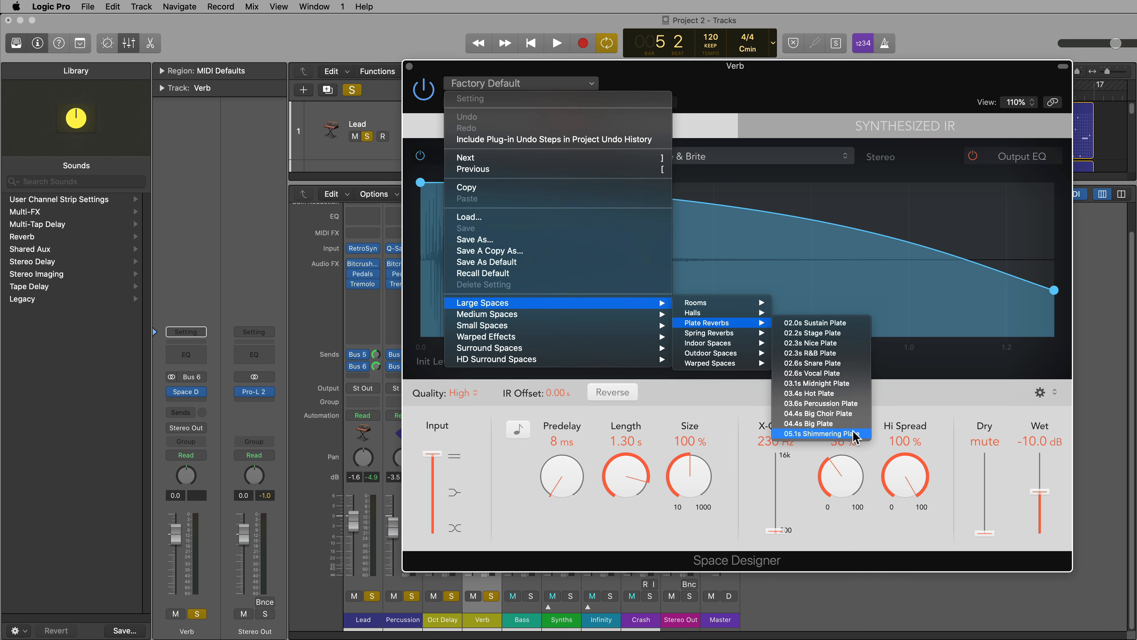
pyautogui.click(850, 433)
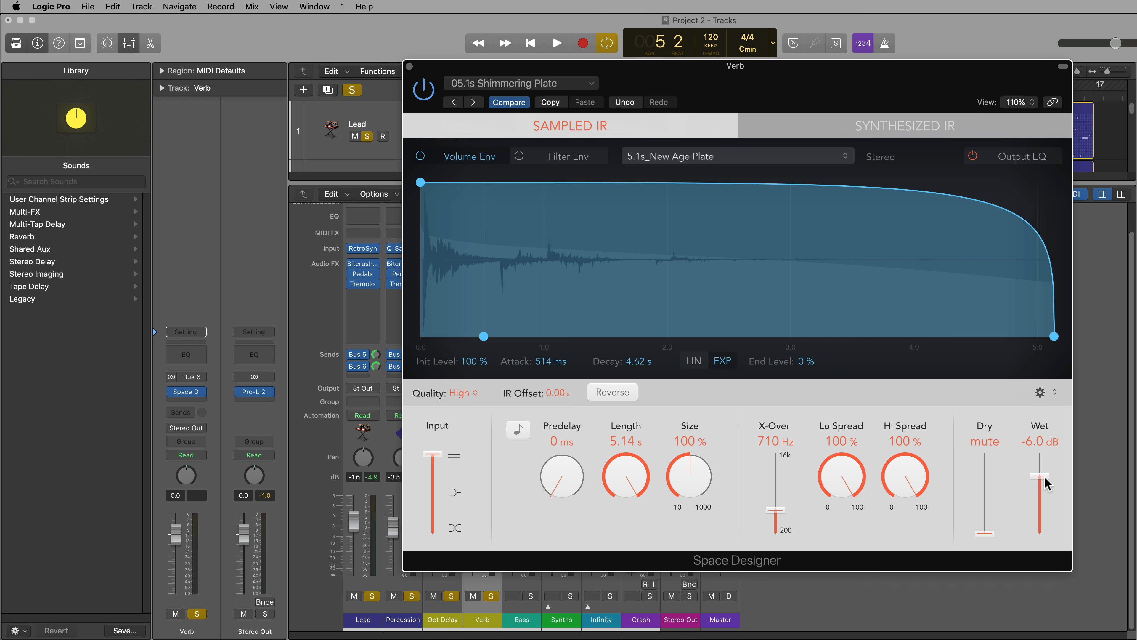
pyautogui.moveTo(988, 537); pyautogui.dragTo(980, 585)
pyautogui.click(409, 67)
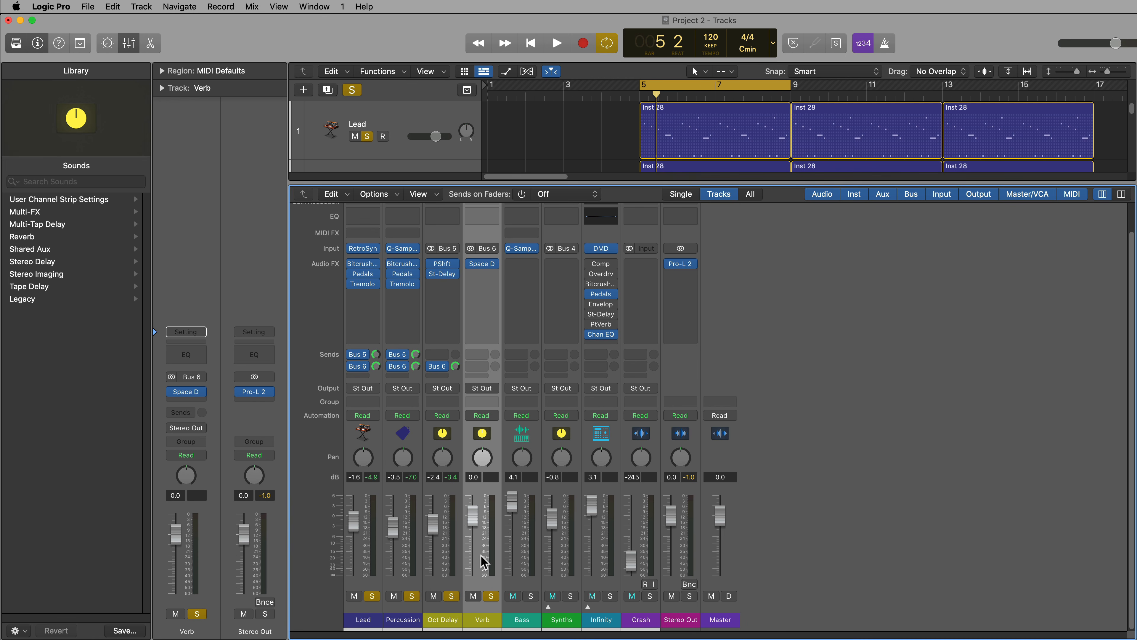
# Step: During playback, lower the Verb fader to -11.6 dB and adjust the Bus 6 send levels on Oct Delay and Lead
pyautogui.press('space')
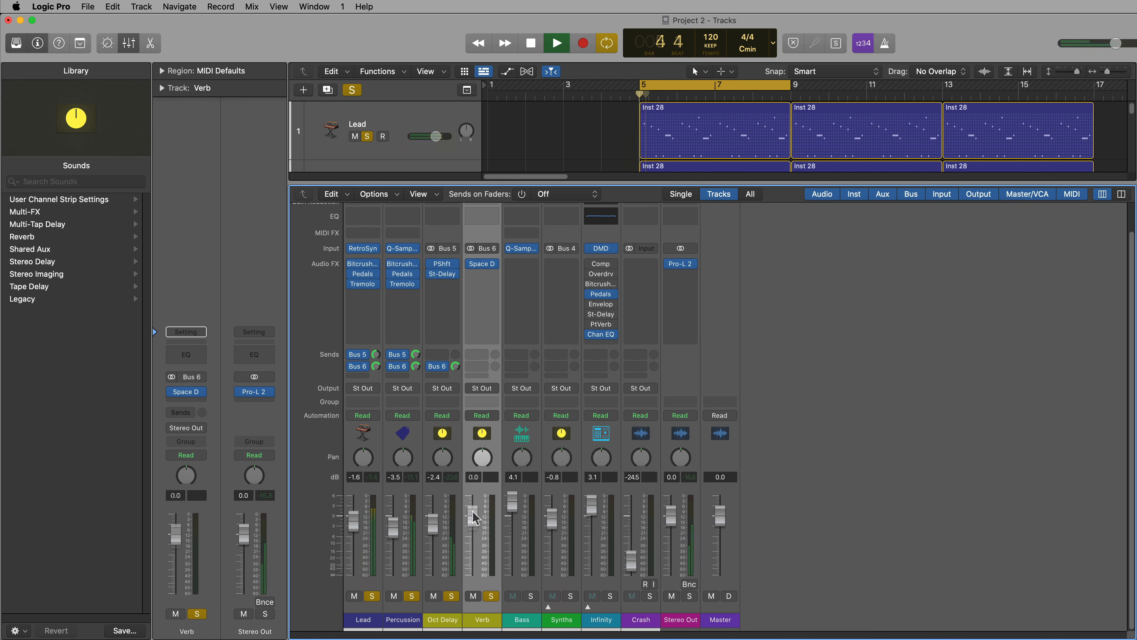
pyautogui.moveTo(474, 517); pyautogui.dragTo(473, 555)
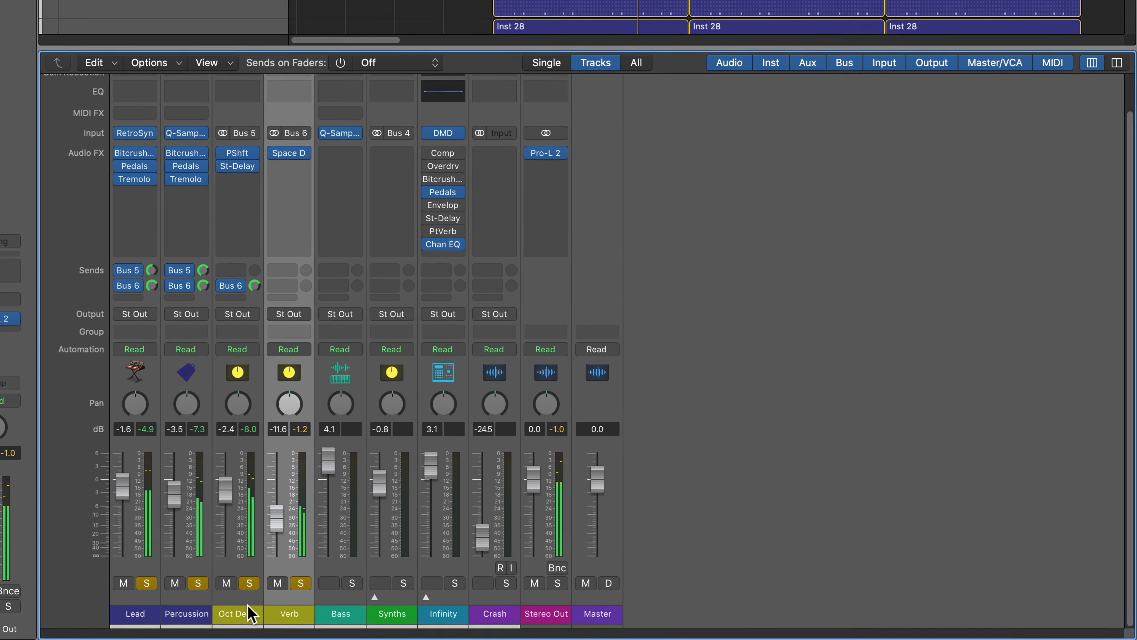
pyautogui.click(452, 620)
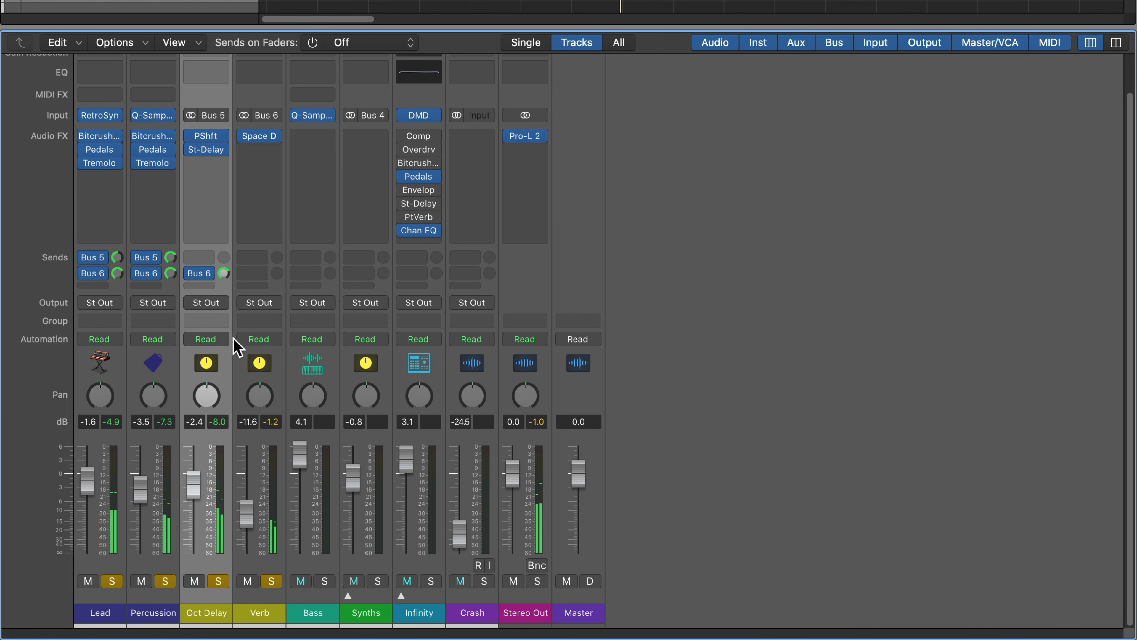
pyautogui.moveTo(223, 272)
pyautogui.mouseDown()
pyautogui.moveTo(220, 310)
pyautogui.moveTo(219, 283)
pyautogui.mouseUp()
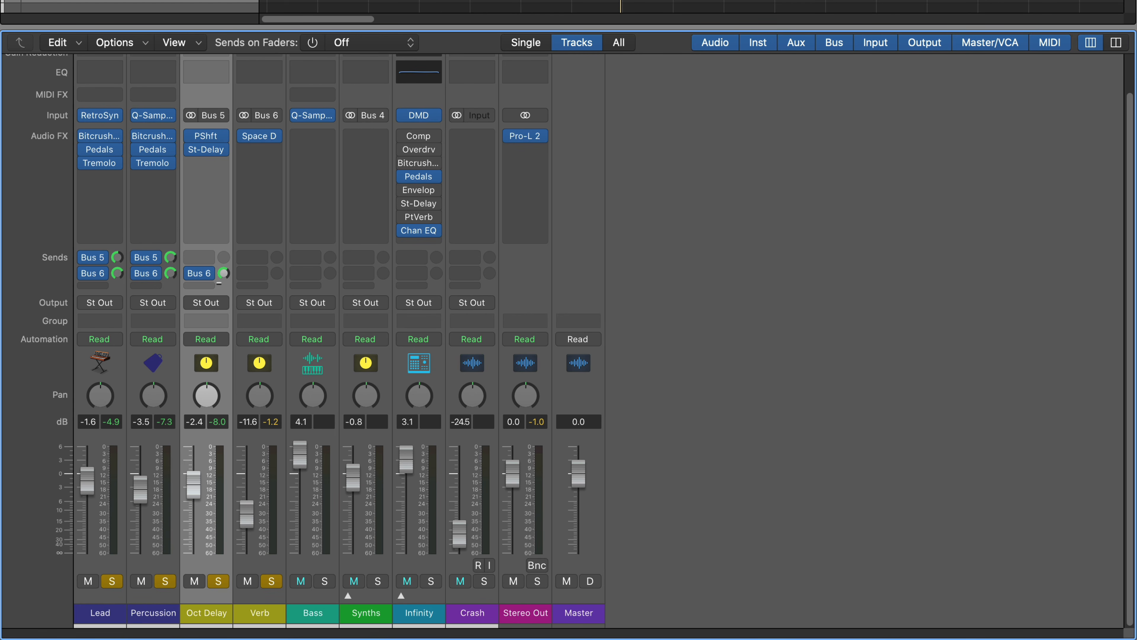
pyautogui.click(171, 273)
pyautogui.moveTo(116, 274); pyautogui.dragTo(106, 314)
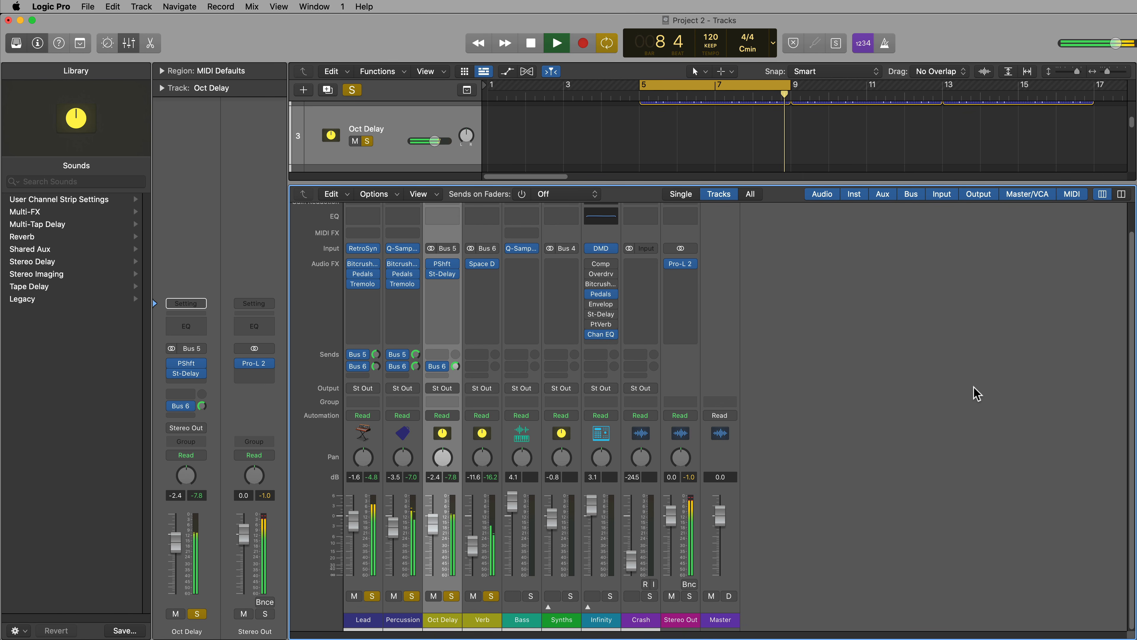
# Step: Hide the Mixer, unsolo the Lead, Percussion, Oct Delay and Verb tracks, turn off cycling, and play the arrangement from about bar 4
pyautogui.press('space')
pyautogui.press('x')
pyautogui.moveTo(367, 136); pyautogui.dragTo(351, 311)
pyautogui.press('c')
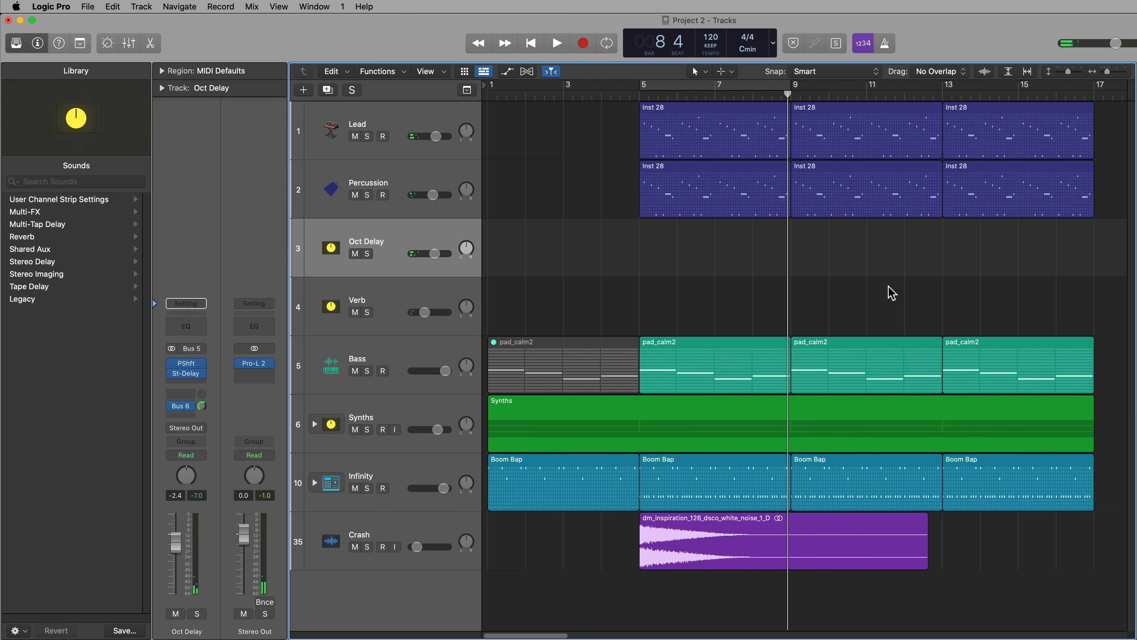
pyautogui.doubleClick(600, 96)
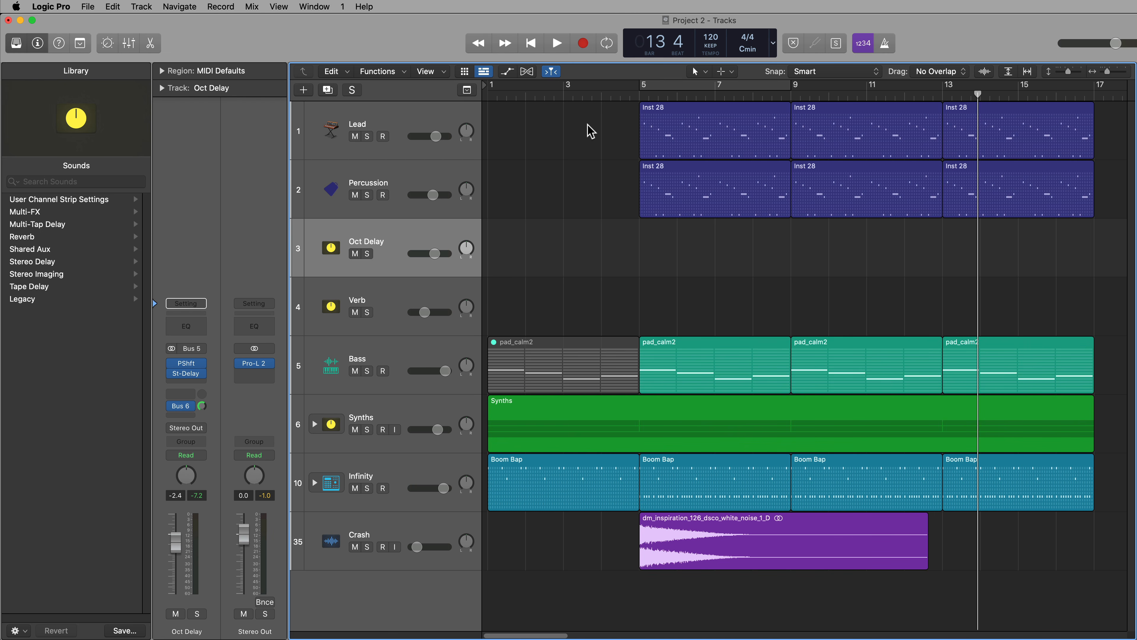
# Step: Group the Lead, Percussion, Oct Delay and Verb tracks into a Summing Stack
pyautogui.click(447, 120)
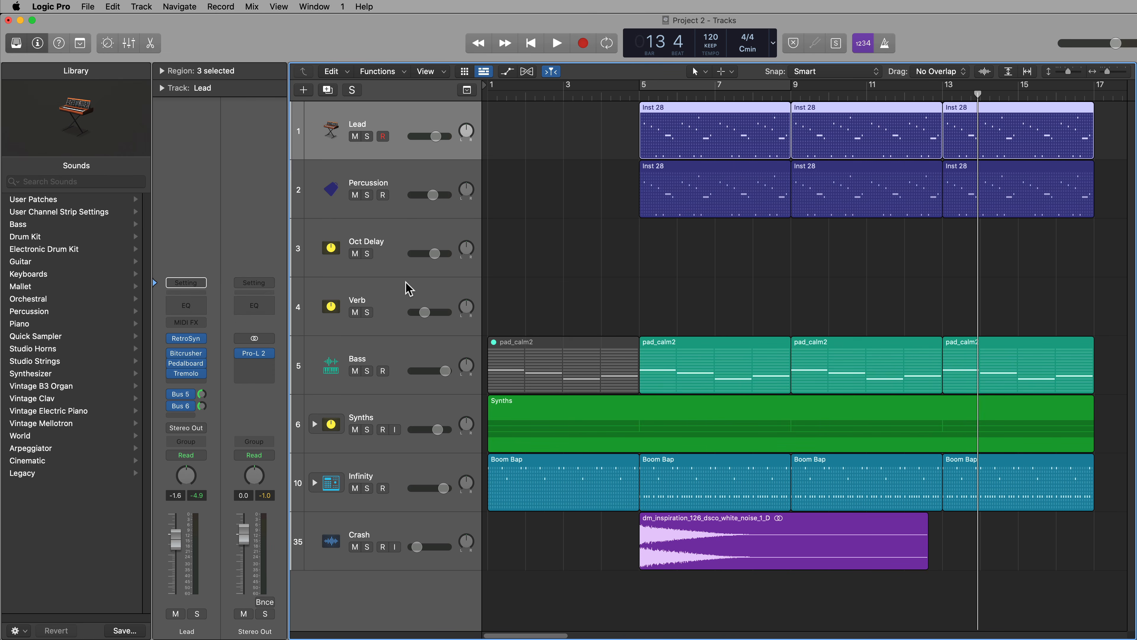
pyautogui.keyDown('shift'); pyautogui.click(418, 298); pyautogui.keyUp('shift')
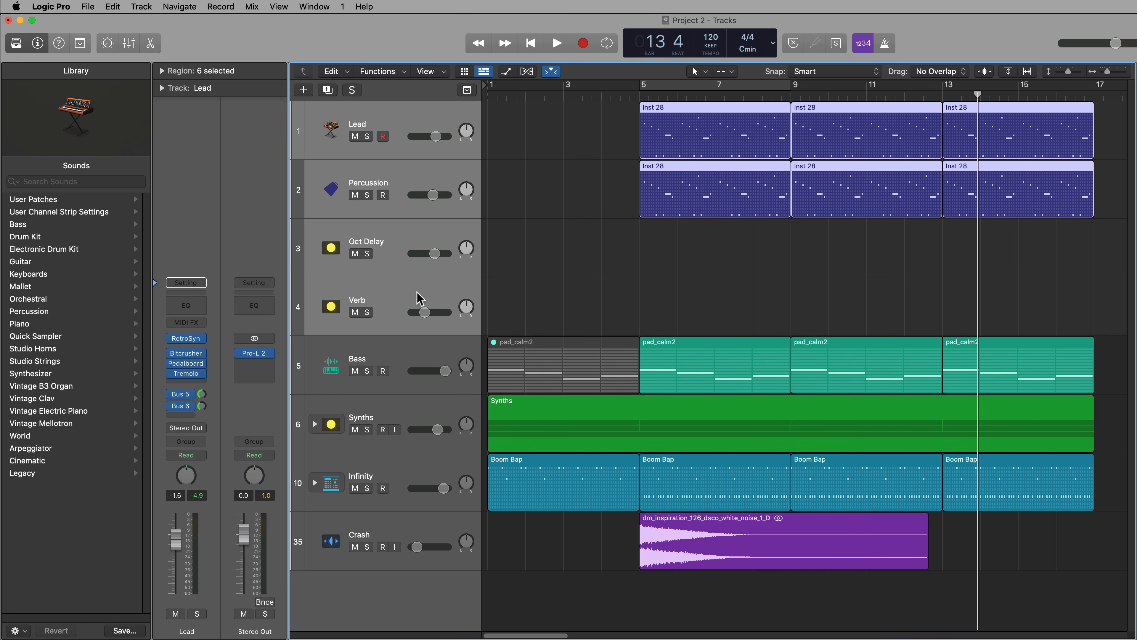
pyautogui.click(505, 216)
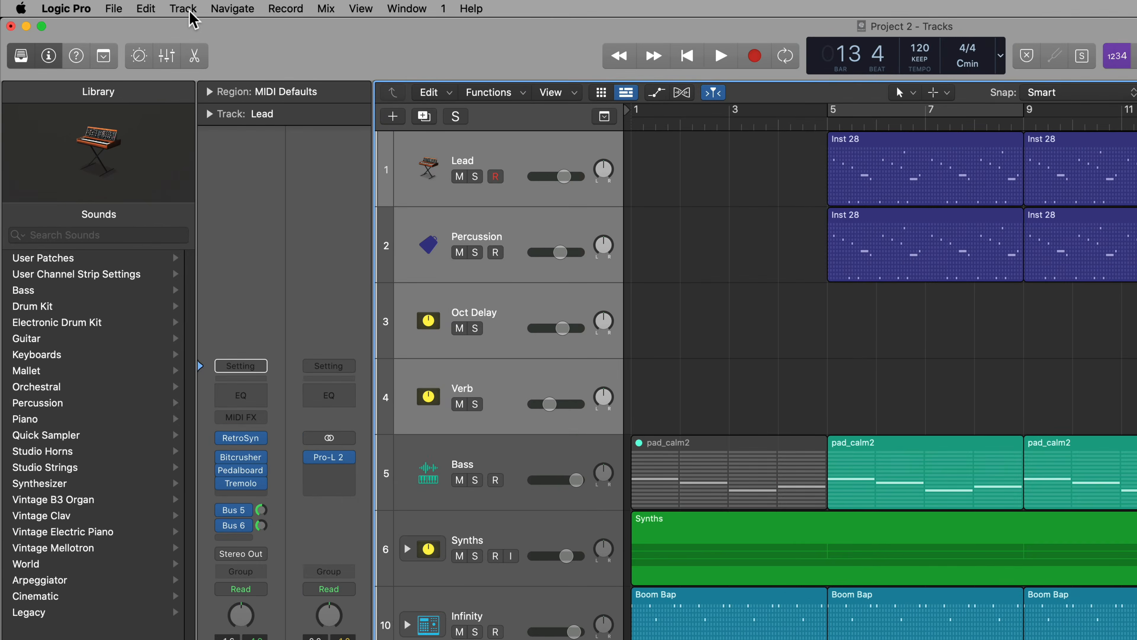
pyautogui.click(142, 6)
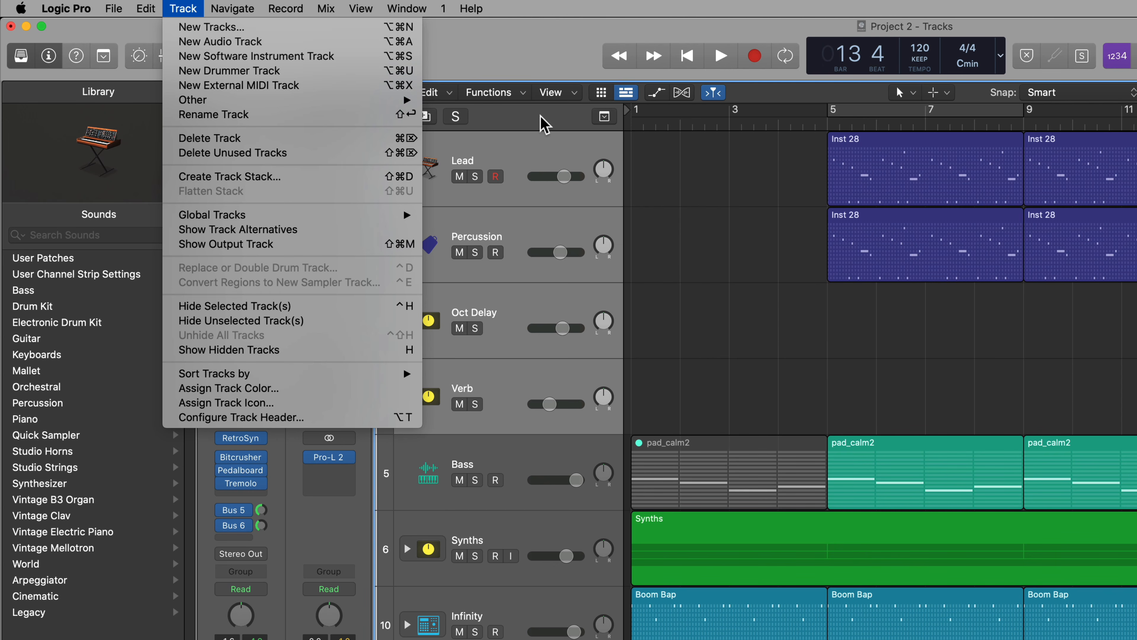
pyautogui.click(300, 177)
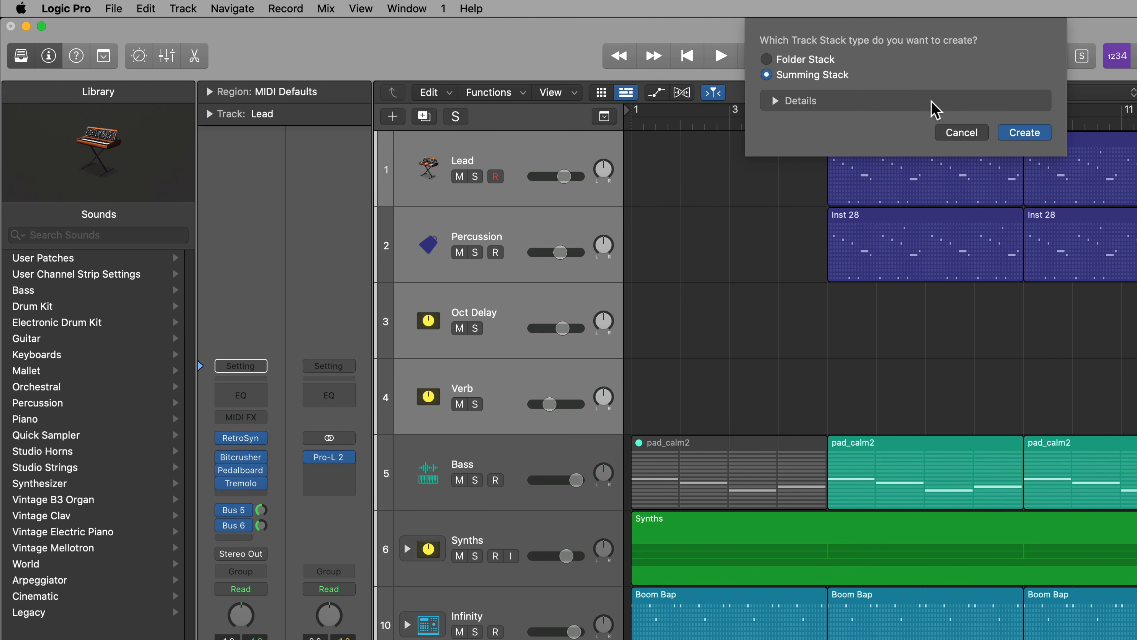
pyautogui.click(1016, 133)
# Step: Rename the new summing stack as Texture Lead
pyautogui.doubleClick(467, 162)
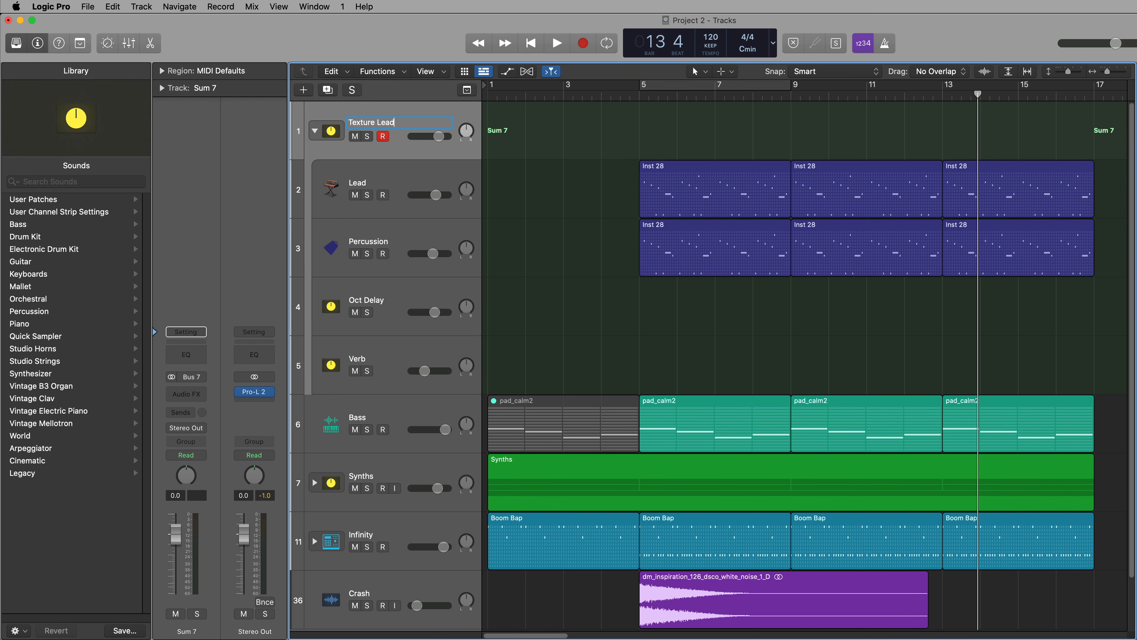
pyautogui.write('Texture Lead')
pyautogui.press('Return')
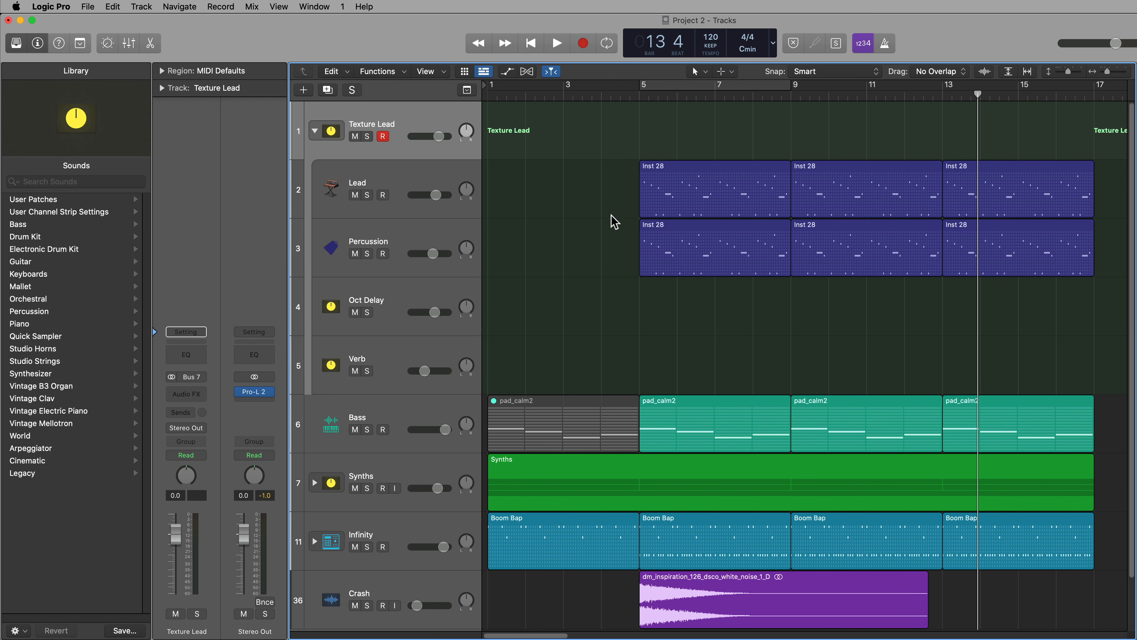
# Step: Move the first Percussion region onto the Texture Lead stack track at bar 5 and delete all other Lead and Percussion regions
pyautogui.moveTo(605, 178); pyautogui.dragTo(991, 176)
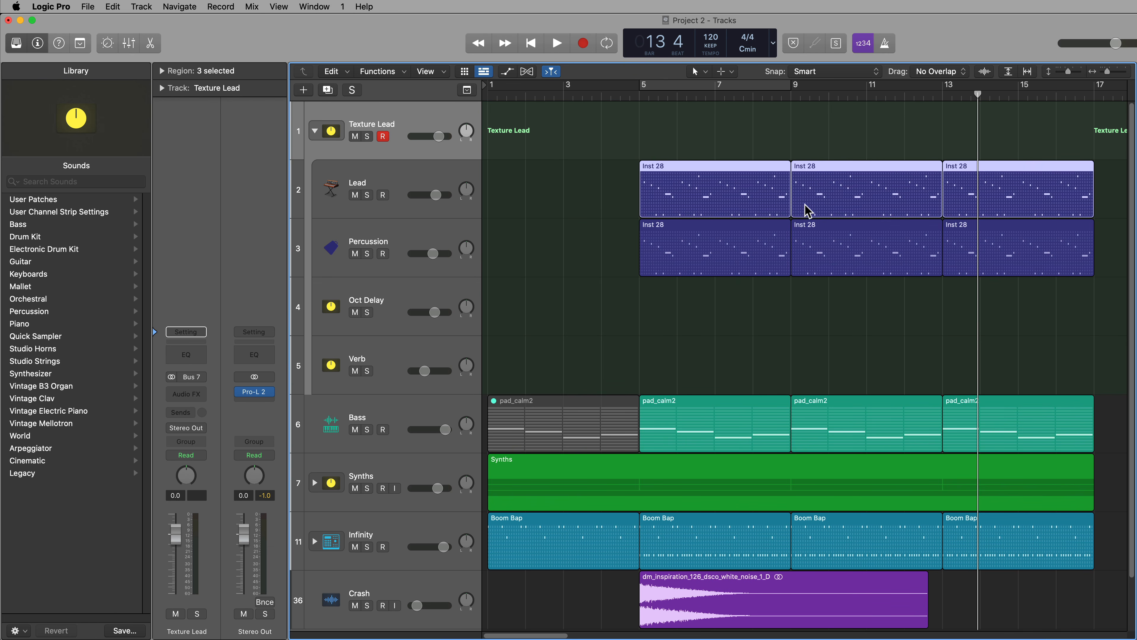
pyautogui.press('Delete')
pyautogui.moveTo(726, 239); pyautogui.dragTo(735, 115)
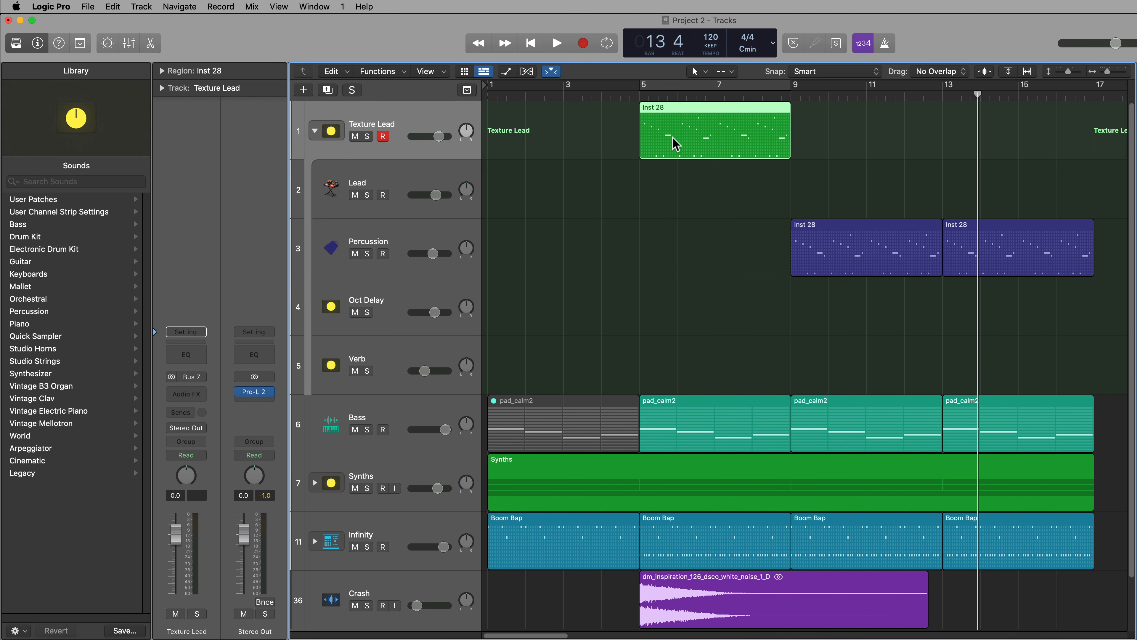
pyautogui.moveTo(683, 177); pyautogui.dragTo(1027, 283)
pyautogui.press('Delete')
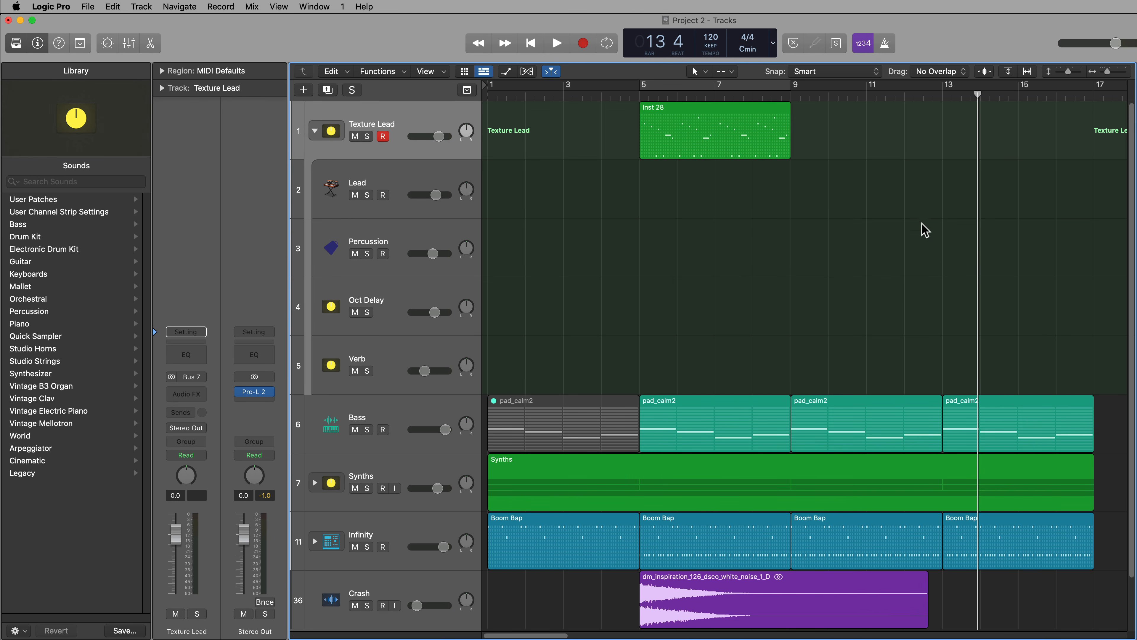
# Step: Repeat the Inst 28 region on the Texture Lead track twice to fill the track up to bar 17
pyautogui.click(403, 207)
pyautogui.click(401, 229)
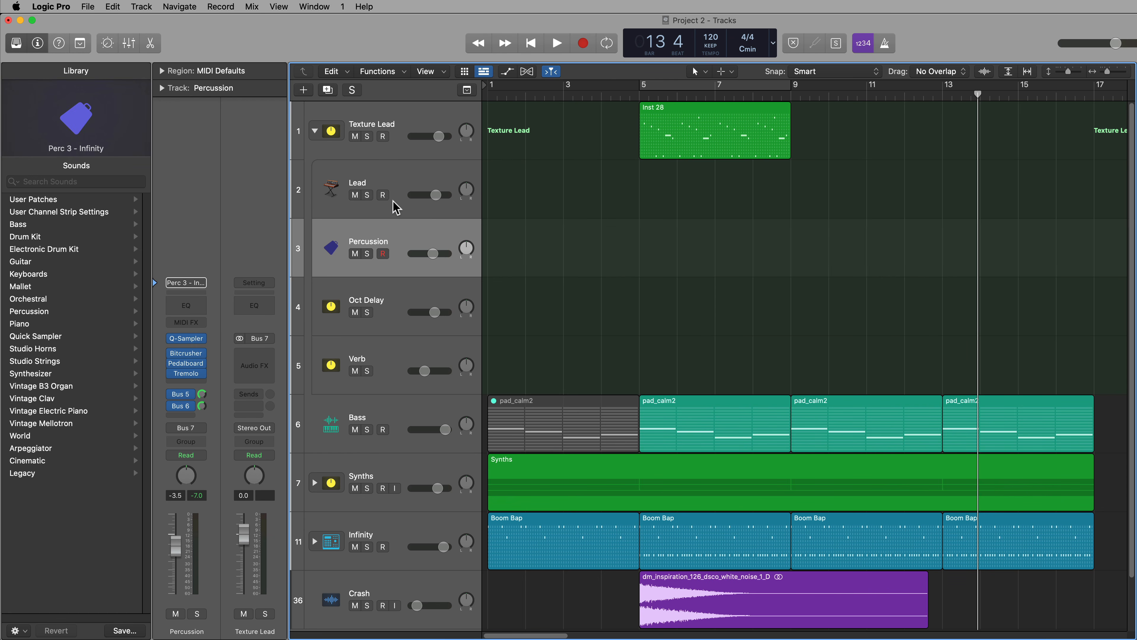
pyautogui.click(393, 177)
pyautogui.click(700, 128)
pyautogui.press('super+r')
pyautogui.press('super+r')
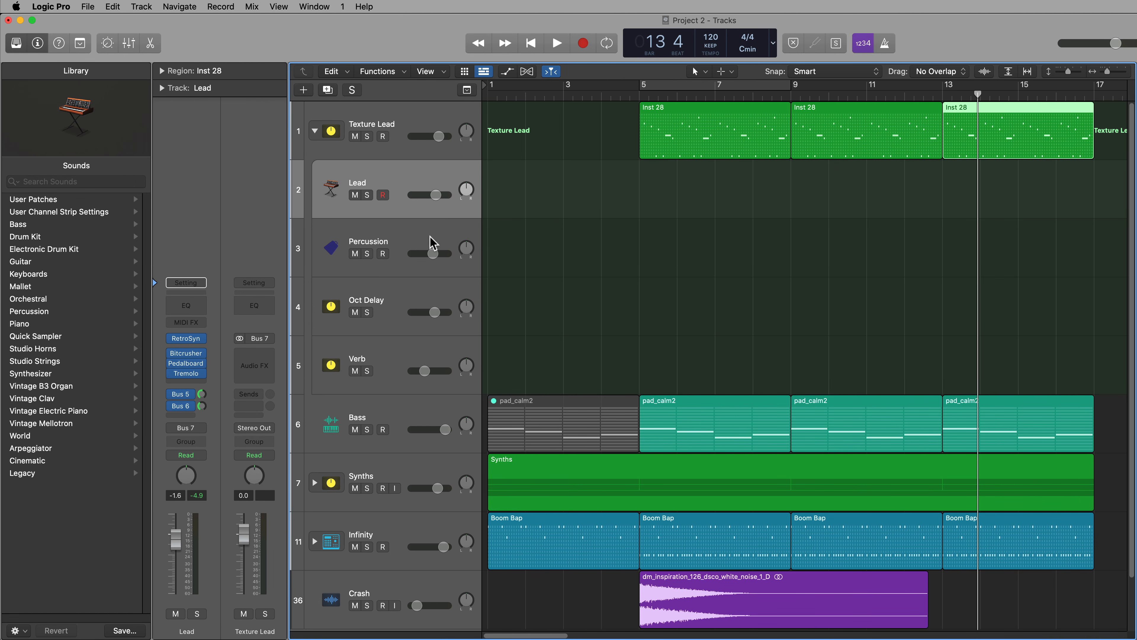
# Step: Solo the Texture Lead stack during playback from bar 5 and expand its subchannels in the Mixer
pyautogui.hotkey('shift', 'space')
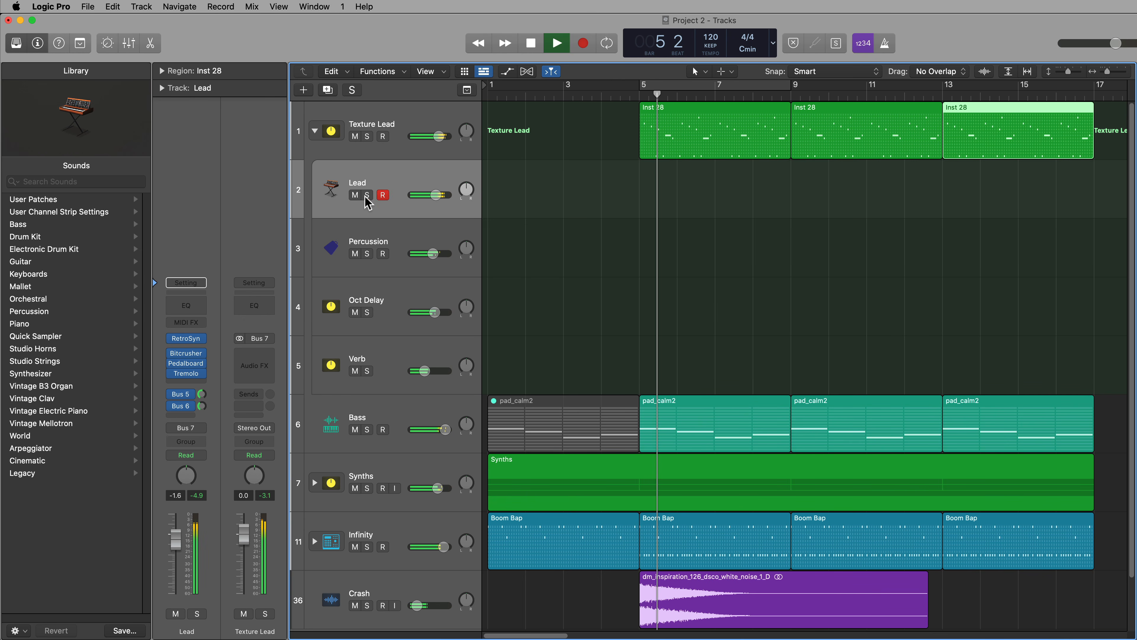
pyautogui.click(315, 131)
pyautogui.click(367, 136)
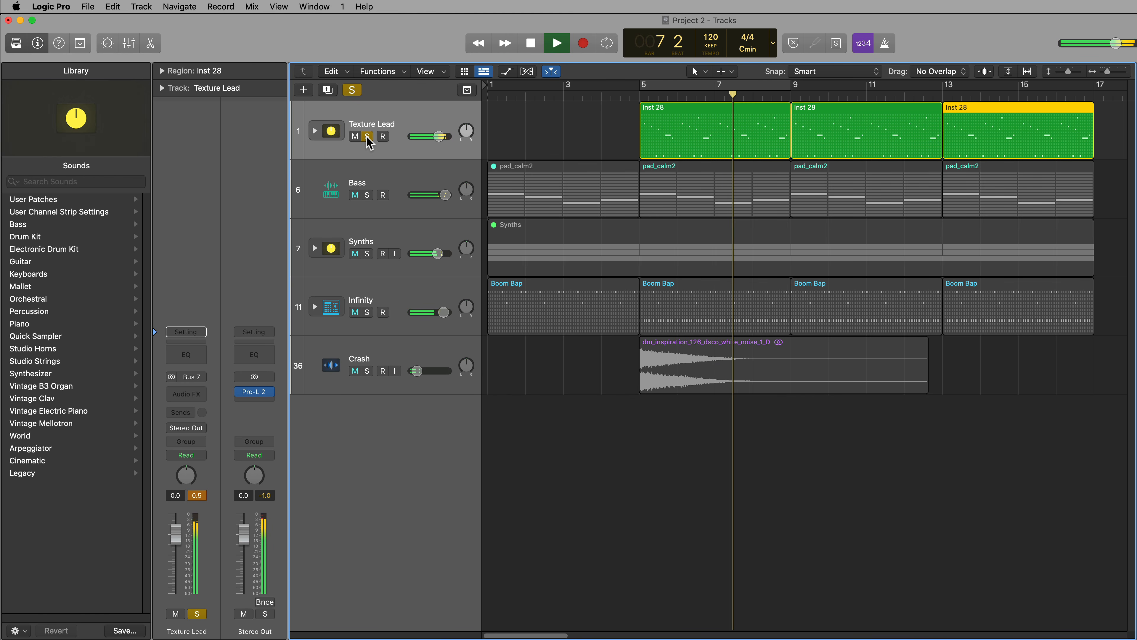
pyautogui.press('x')
pyautogui.click(371, 476)
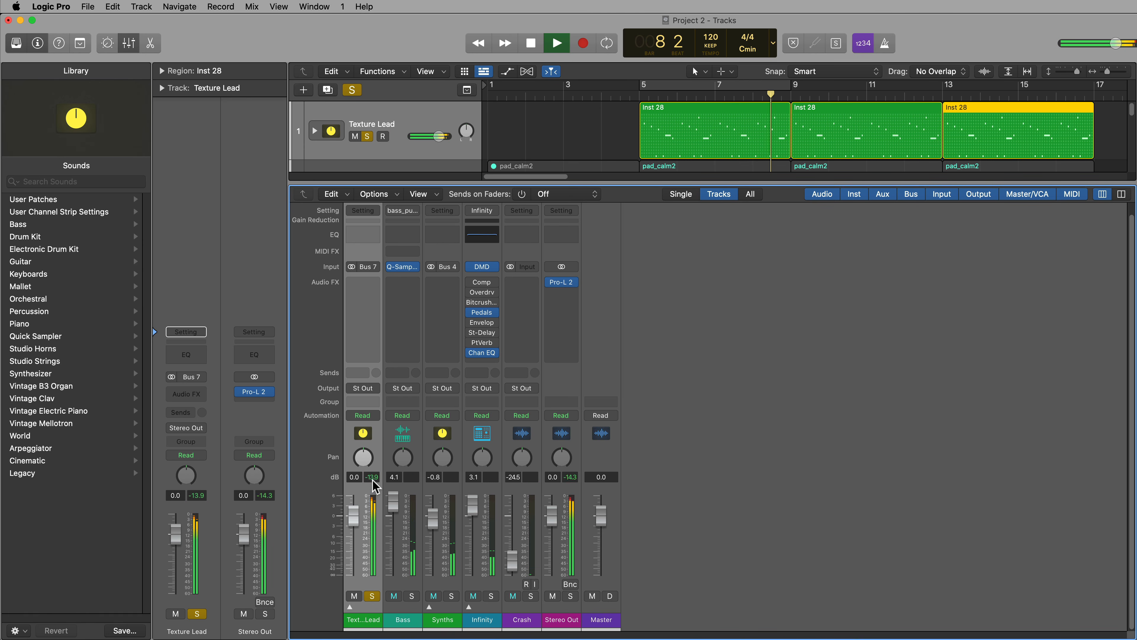
pyautogui.click(351, 607)
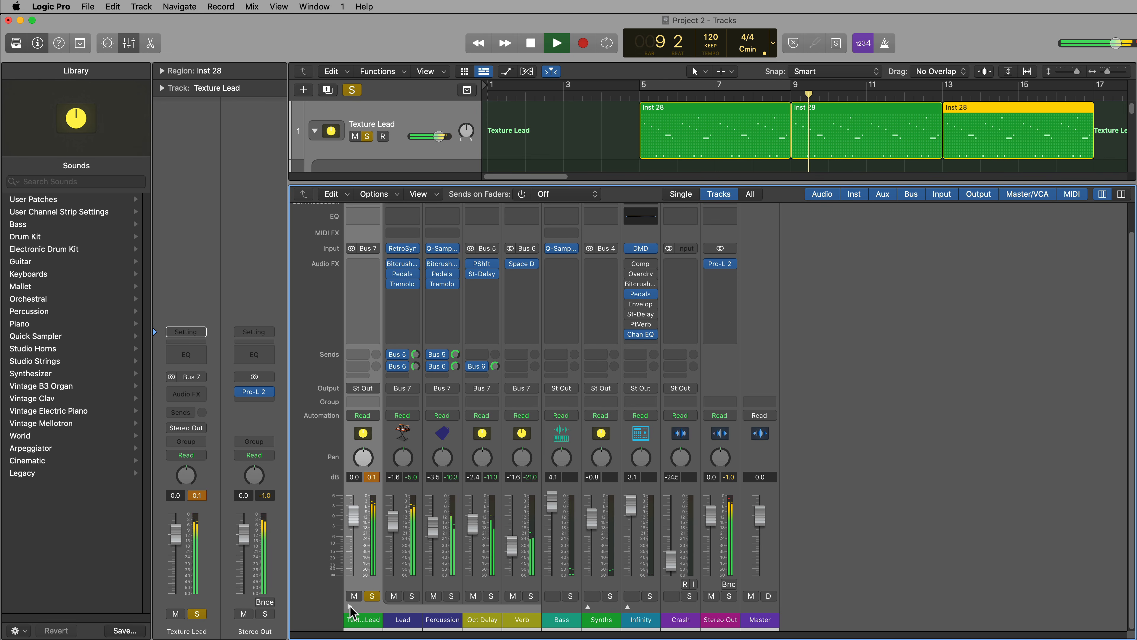
# Step: Stop playback and lower the four stack subchannels together to -3.2 dB on Lead, -5.1 on Percussion, -4.0 on Oct Delay and -13.2 on Verb
pyautogui.press('space')
pyautogui.click(403, 619)
pyautogui.keyDown('shift'); pyautogui.click(522, 619); pyautogui.keyUp('shift')
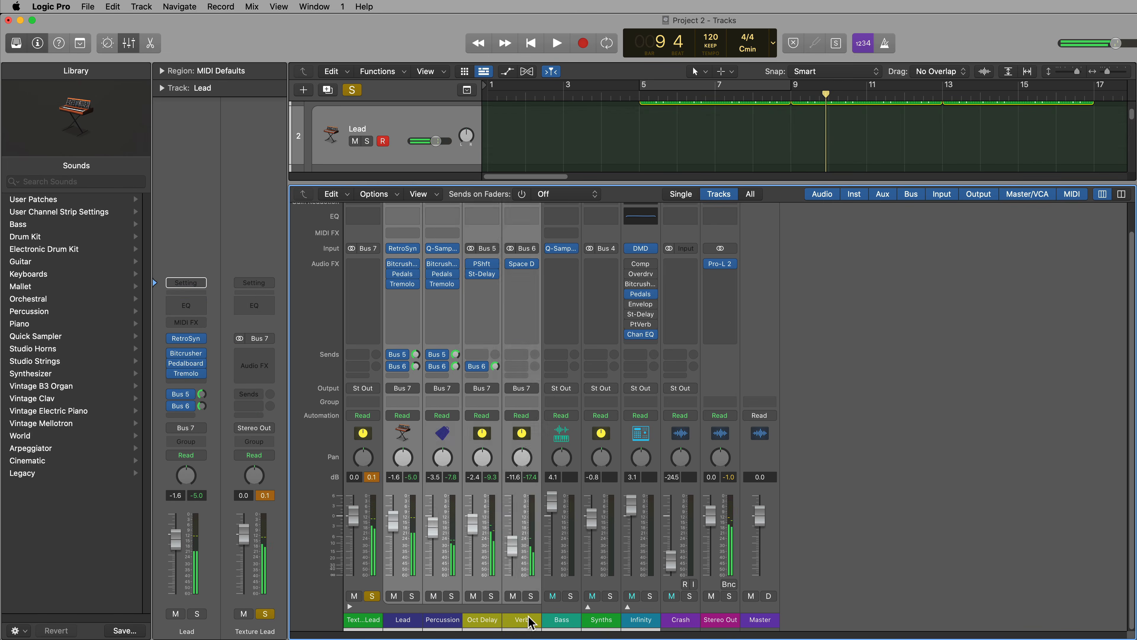
pyautogui.moveTo(511, 544); pyautogui.dragTo(512, 549)
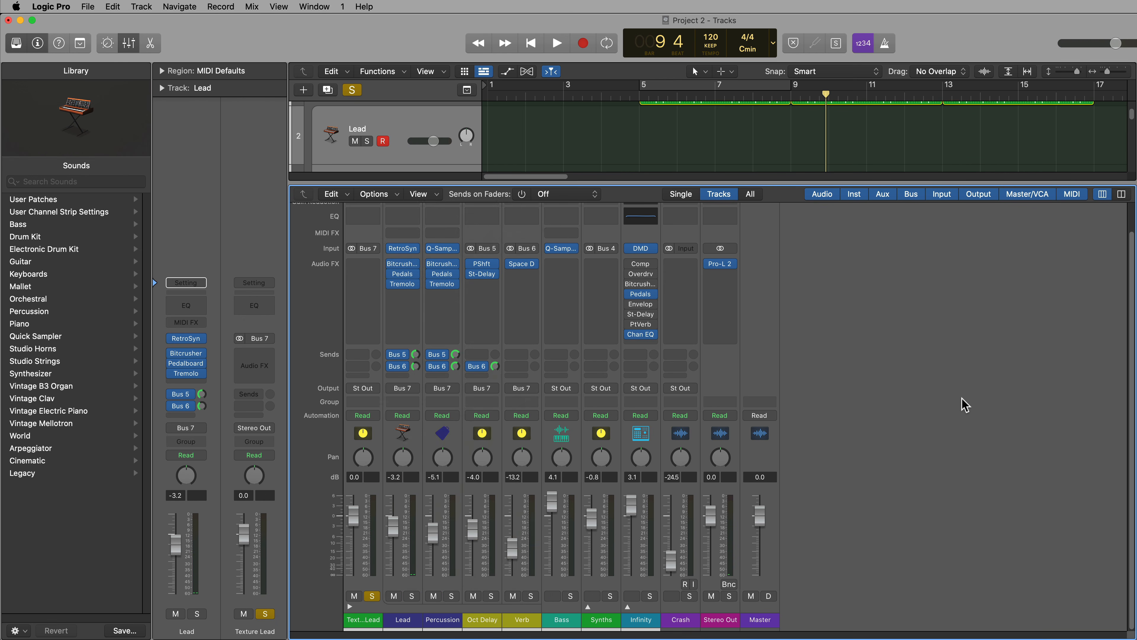
# Step: Cycle bars 5 to 9 and play the soloed stack to check its output level
pyautogui.press('c')
pyautogui.press('space')
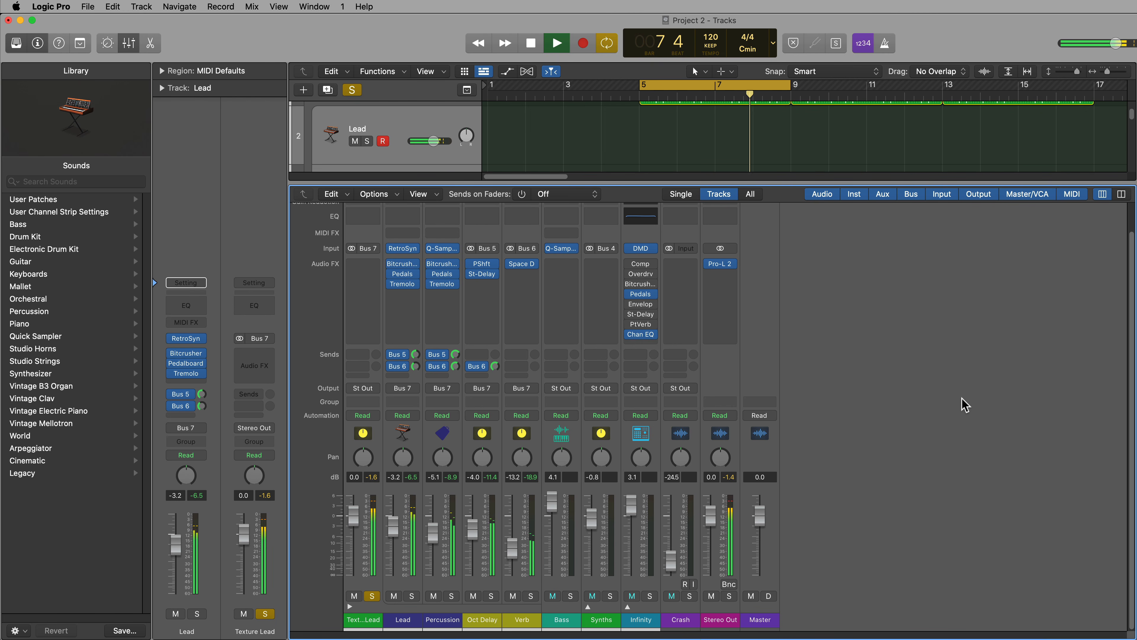
pyautogui.press('space')
# Step: Hide the Mixer, unsolo and collapse the Texture Lead stack, disarm its recording, and turn off cycling
pyautogui.press('x')
pyautogui.scroll(2, 828, 249)
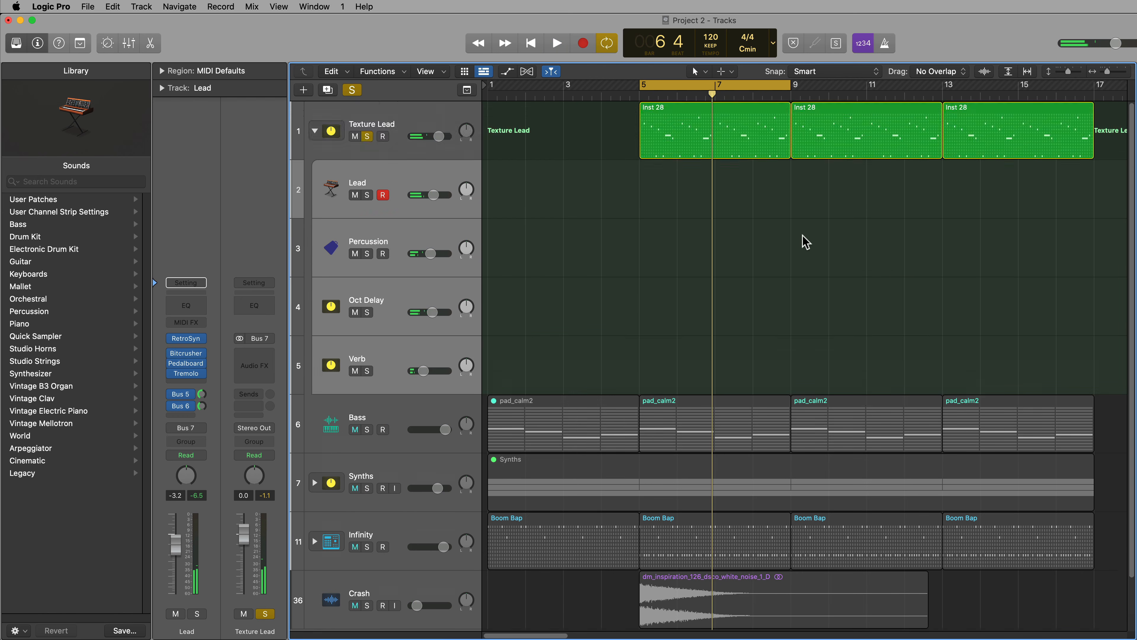
pyautogui.click(366, 136)
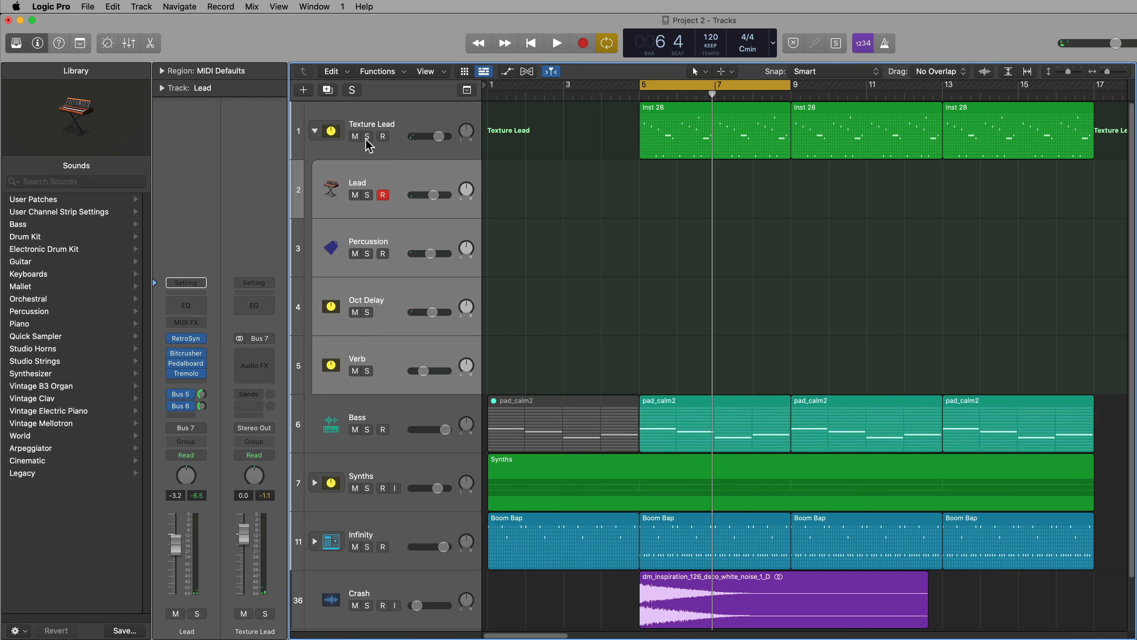
pyautogui.click(315, 131)
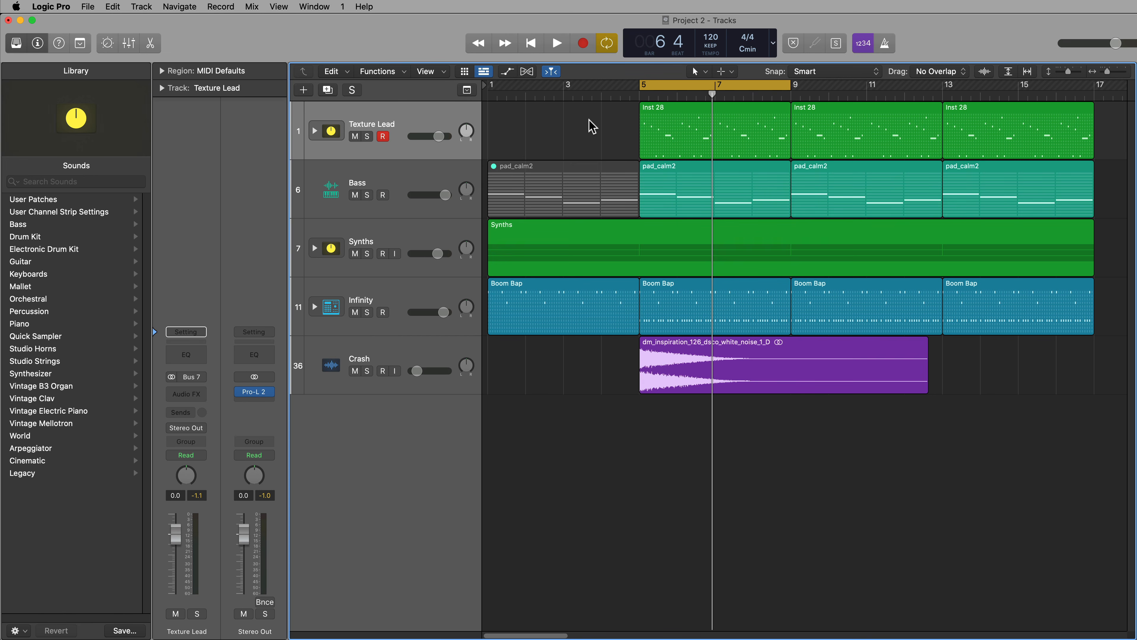
pyautogui.click(385, 138)
pyautogui.click(420, 114)
pyautogui.press('c')
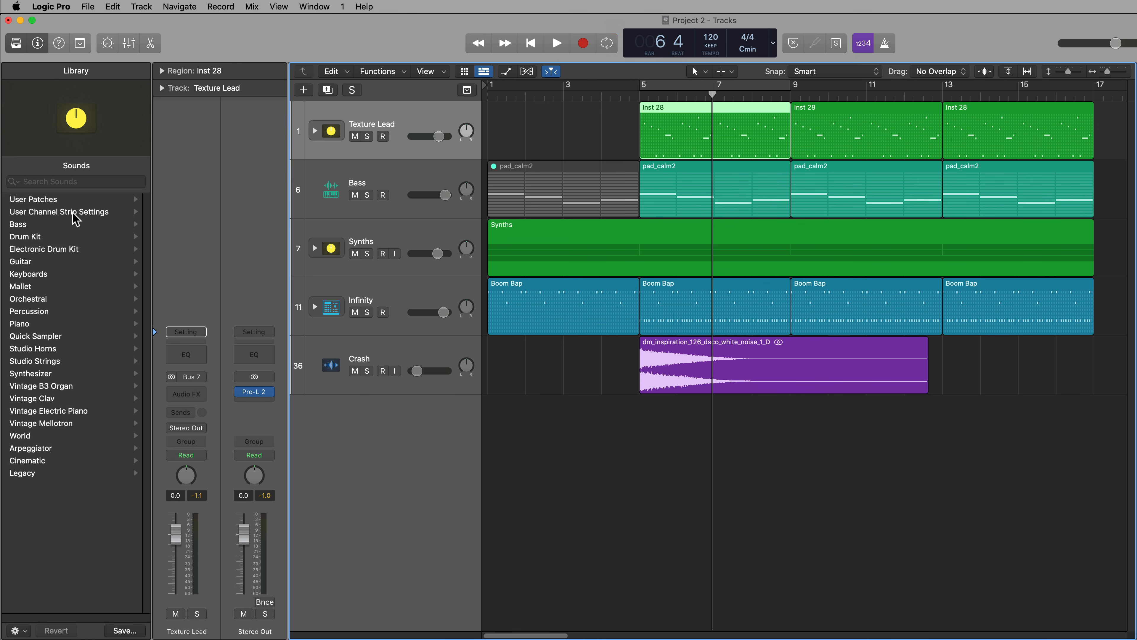
# Step: Save the Texture Lead stack as a patch named Texture Lead.patch in the Instrument folder
pyautogui.click(135, 631)
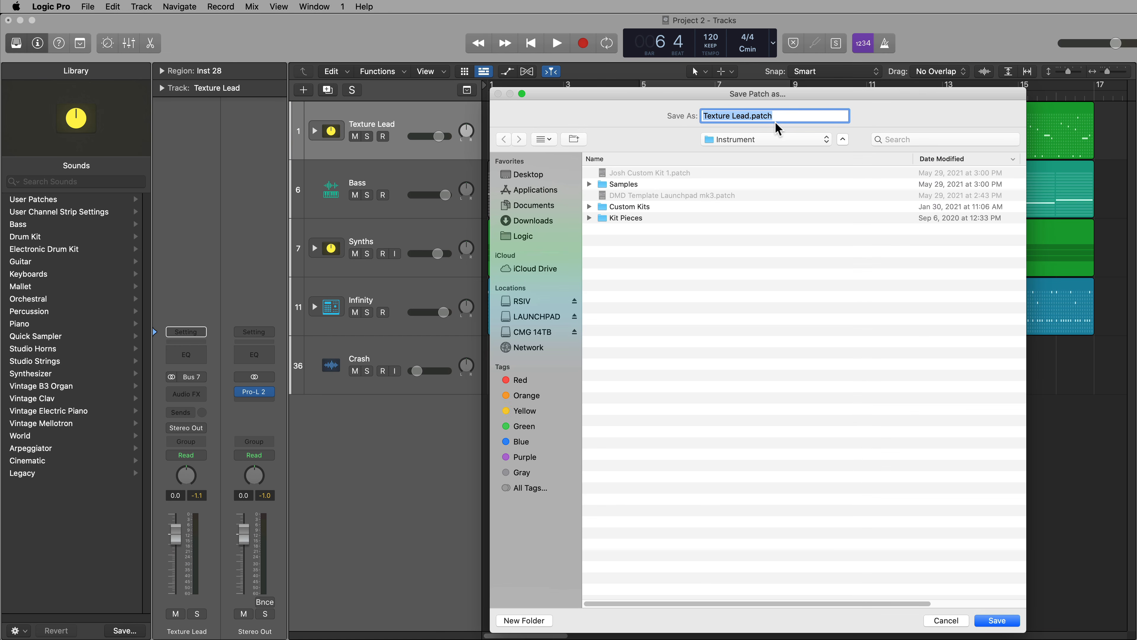
pyautogui.press('Return')
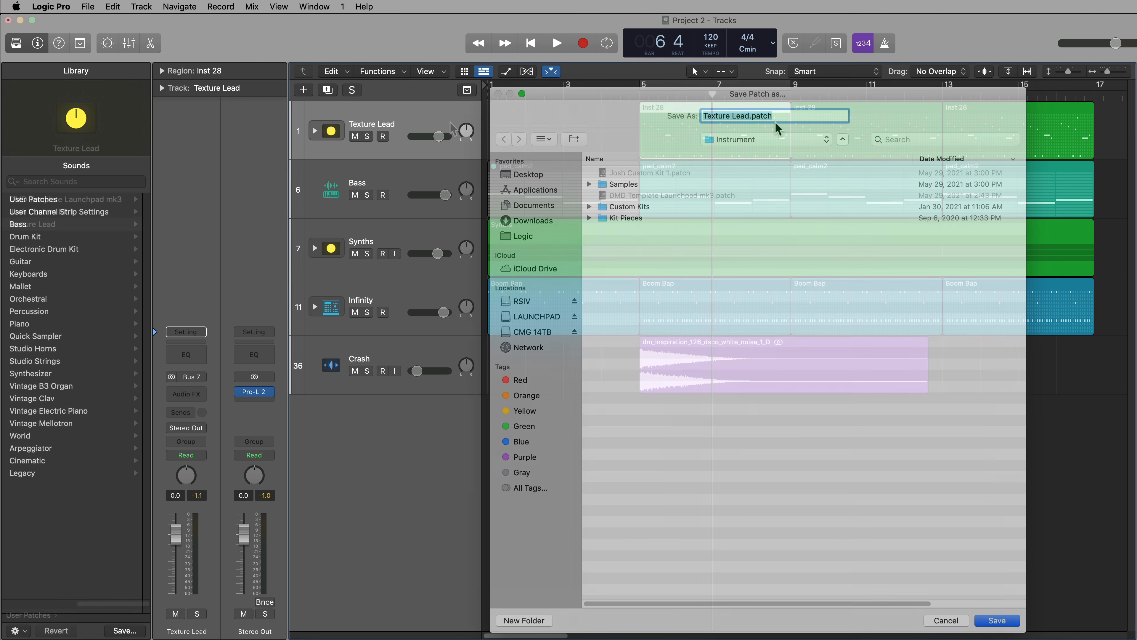
# Step: Add a new software instrument track and load the Texture Lead user patch onto it
pyautogui.doubleClick(443, 499)
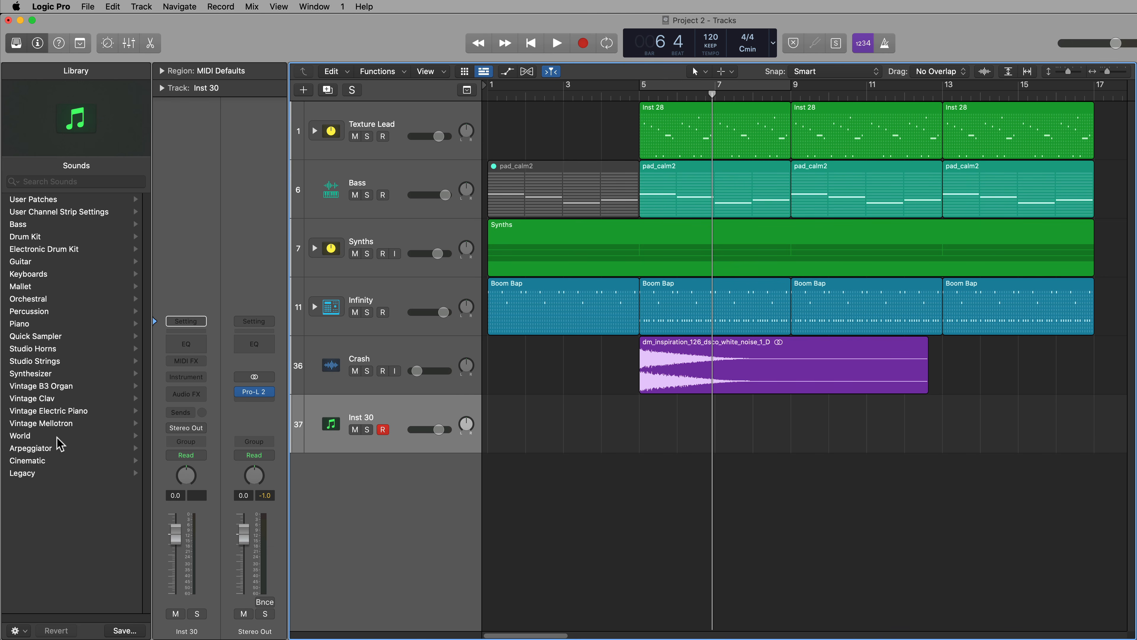
pyautogui.click(47, 200)
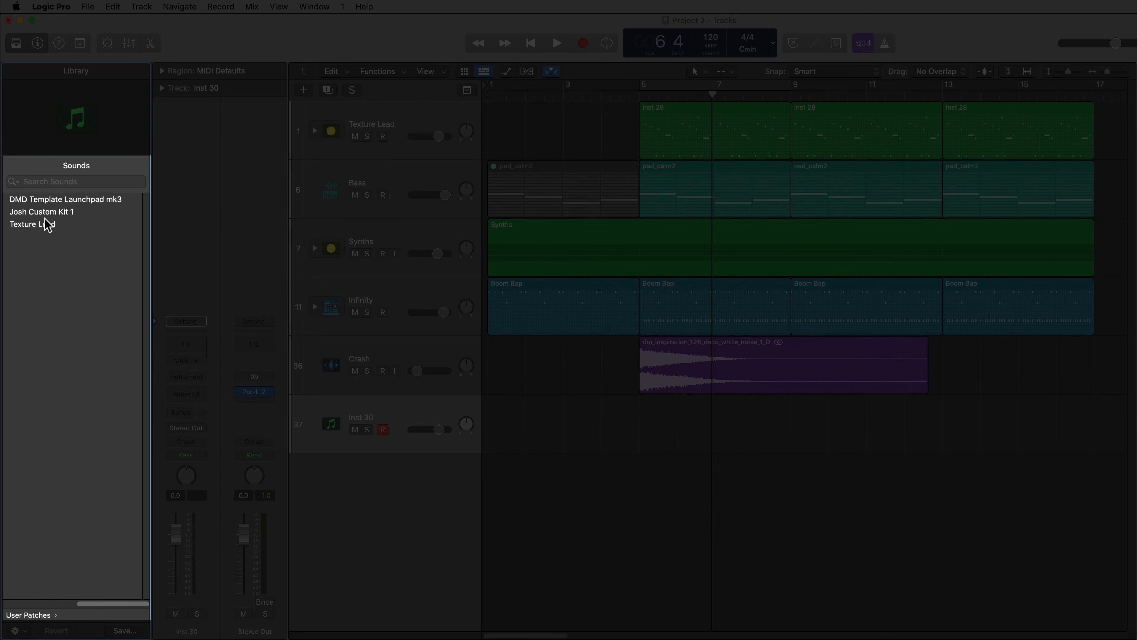
pyautogui.click(50, 225)
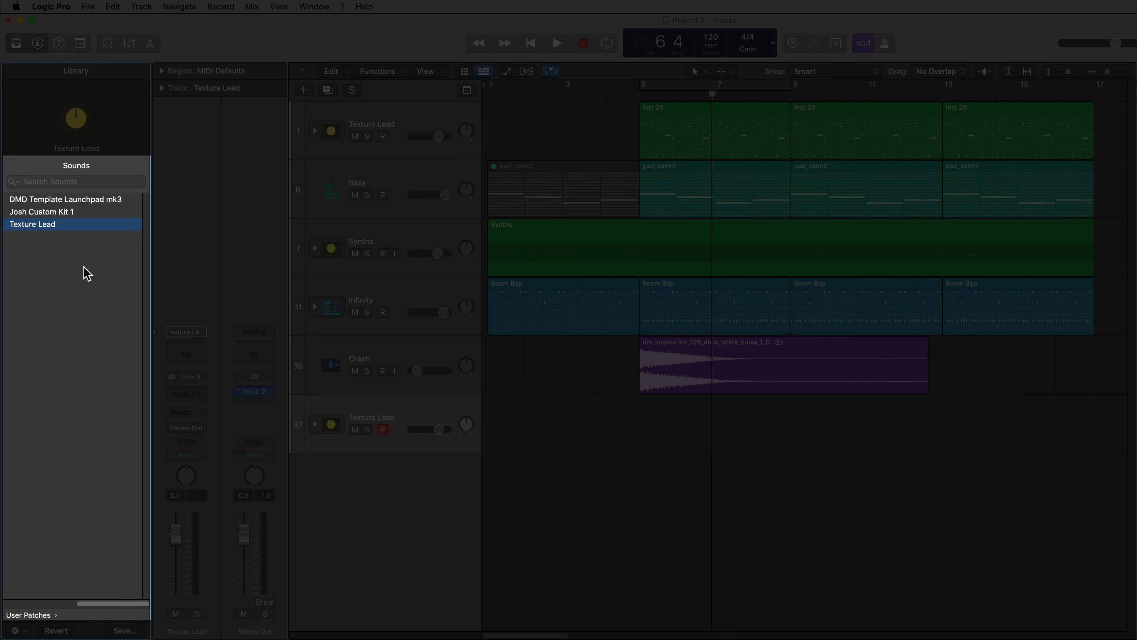
# Step: Expand the newly loaded Texture Lead stack and inspect its Lead, Percussion, Oct Delay and Verb channels, including in the Mixer
pyautogui.scroll(-3, 448, 429)
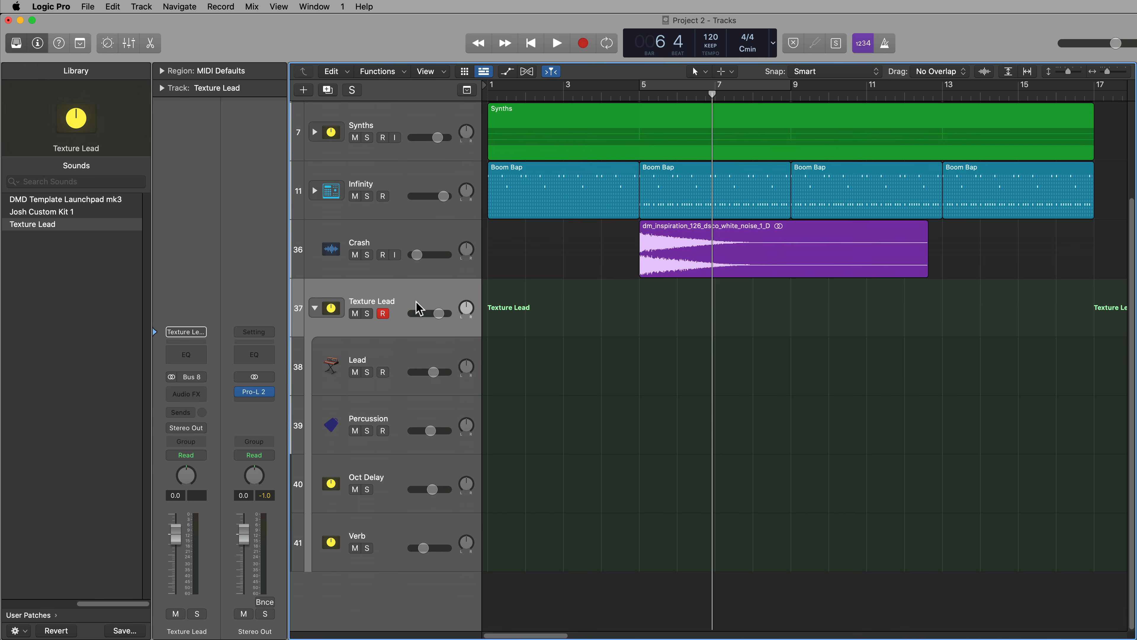
pyautogui.click(393, 362)
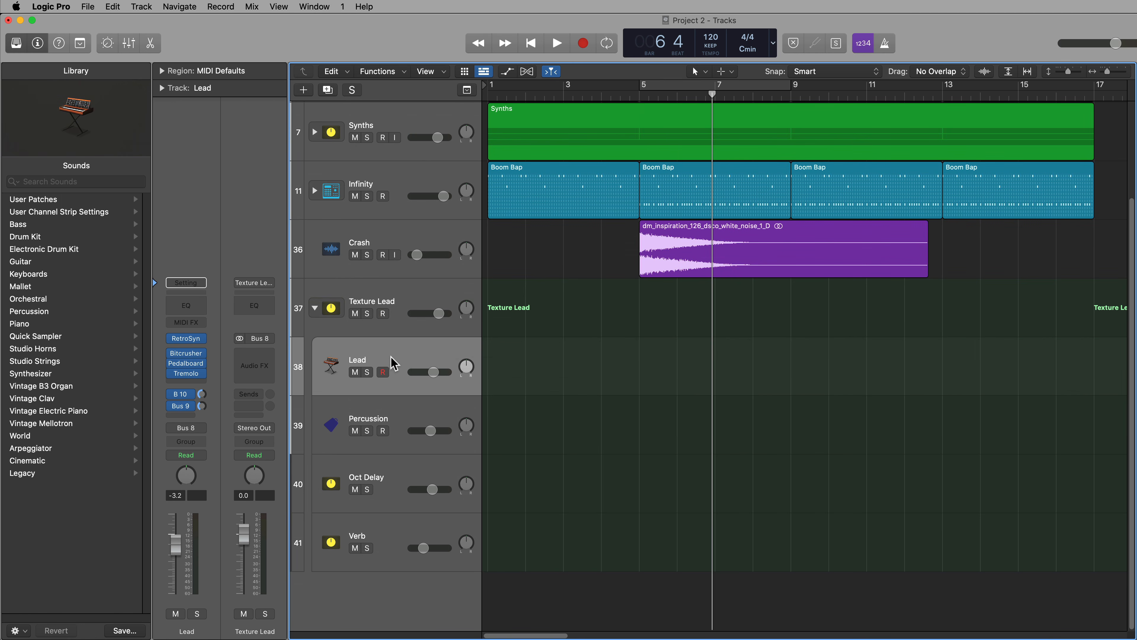
pyautogui.press('Down')
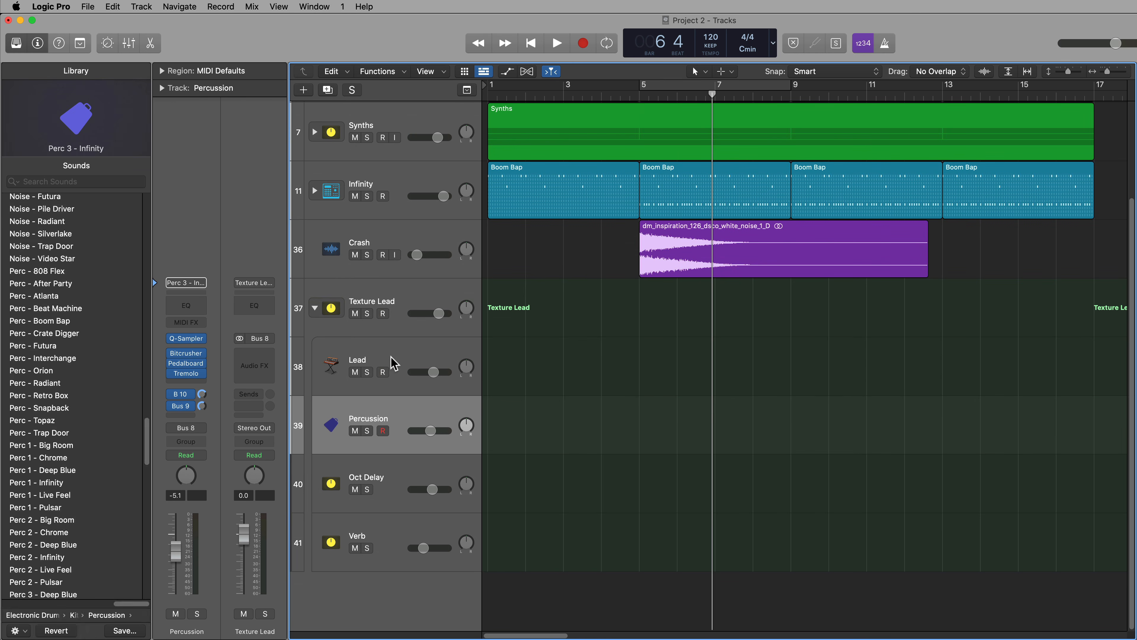
pyautogui.press('Down')
pyautogui.press('Down')
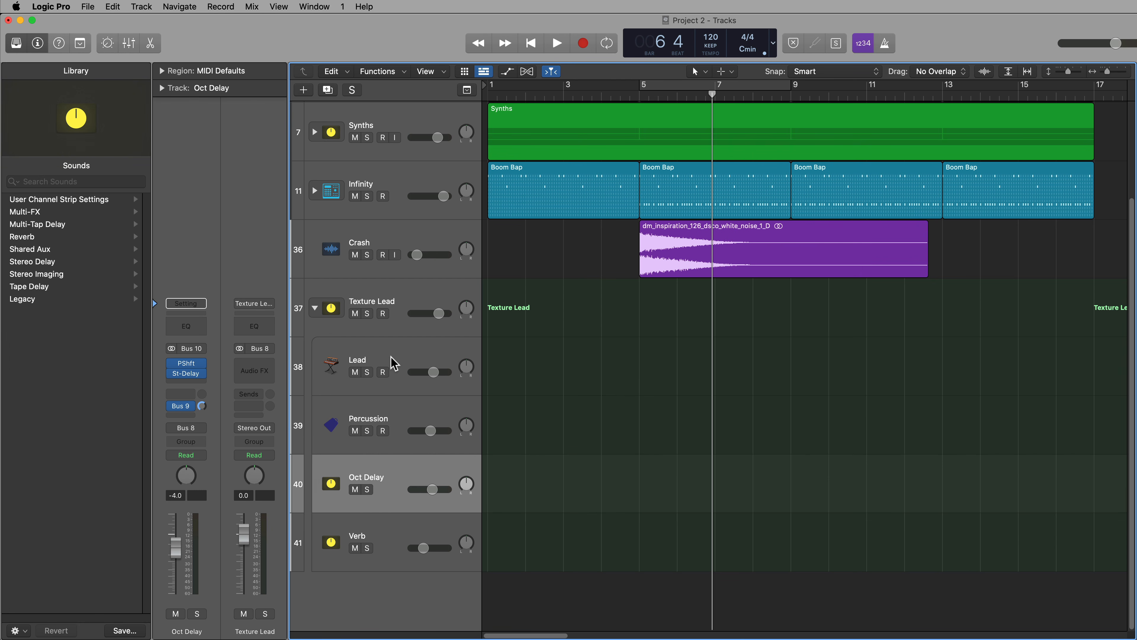
pyautogui.press('x')
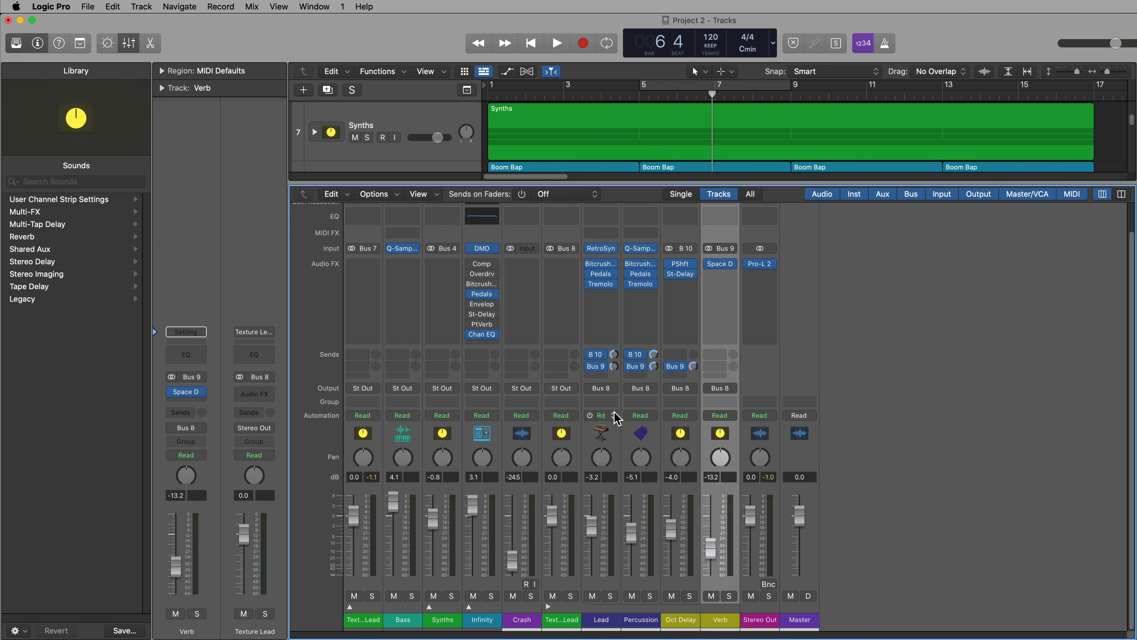
# Step: Hide the Mixer, delete the newly loaded Texture Lead stack, and expand the original Texture Lead stack
pyautogui.press('x')
pyautogui.click(435, 292)
pyautogui.press('super+BackSpace')
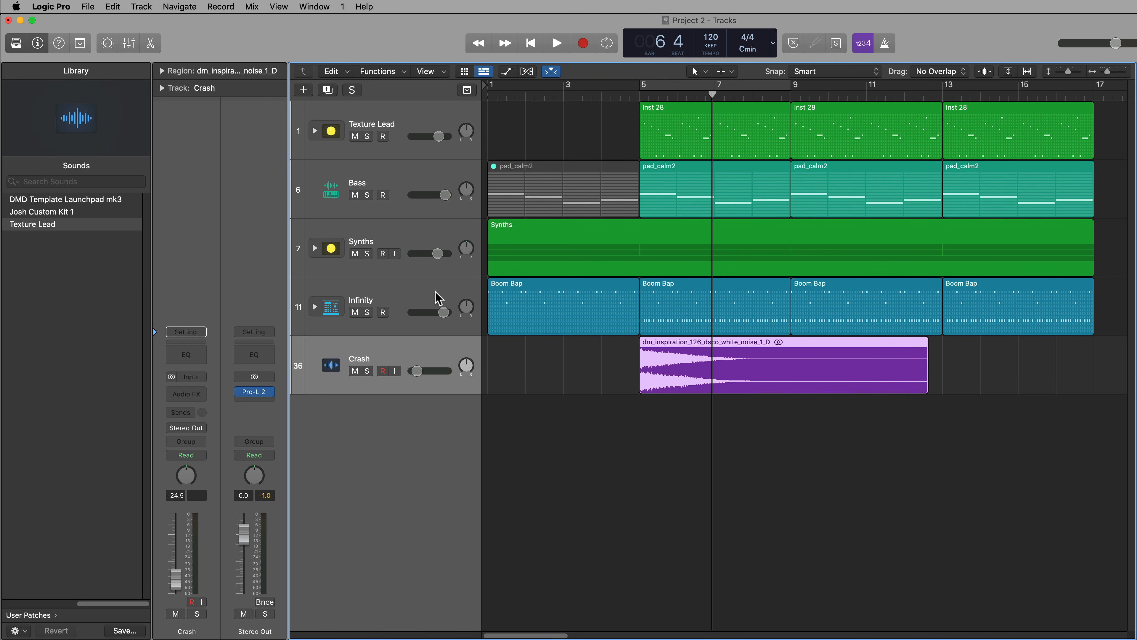
pyautogui.click(315, 130)
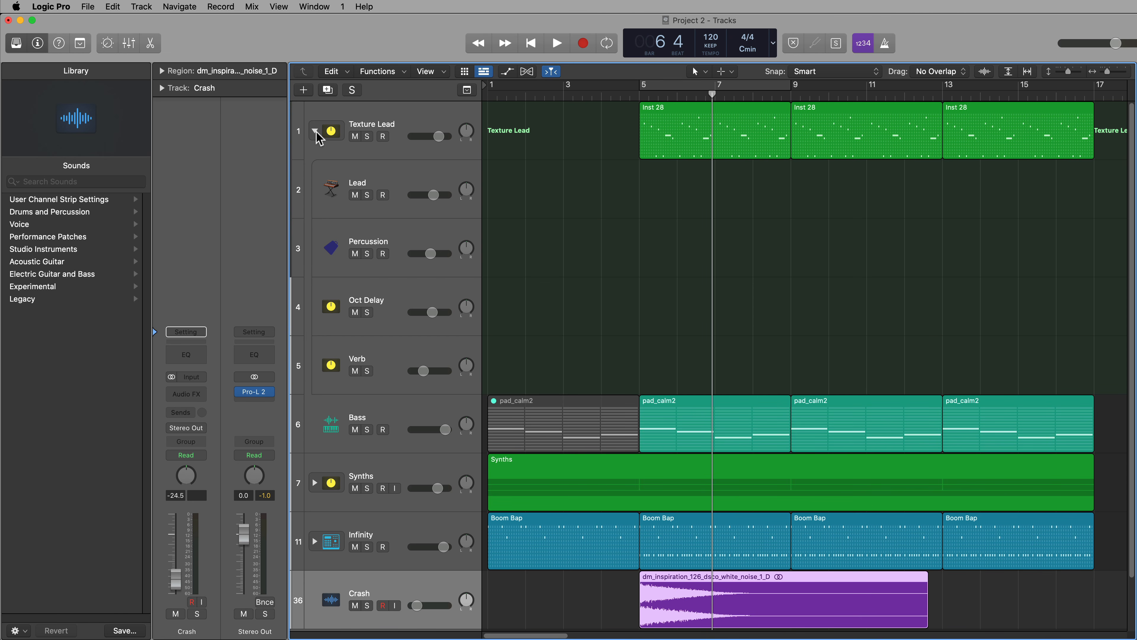